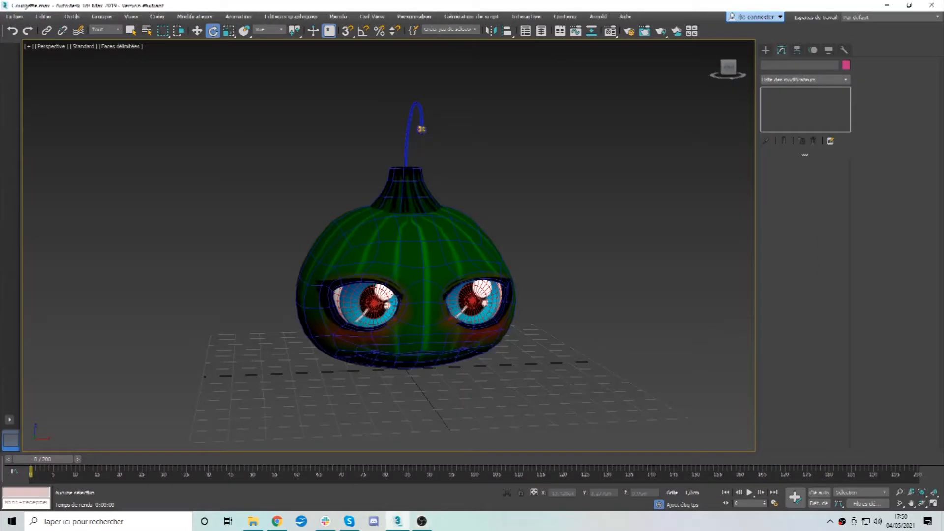
In the front view, draw a circle spline with a radius of about 1.5 cm centred on the left-hand eye
{"action": "left_click", "coordinate": [411, 243]}
{"action": "left_click", "coordinate": [673, 288]}
{"action": "left_click", "coordinate": [765, 51]}
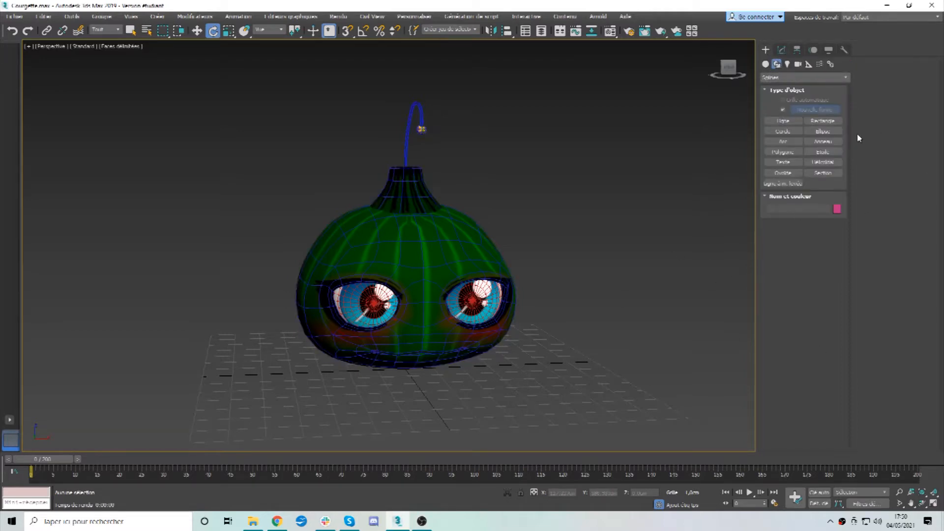
{"action": "left_click", "coordinate": [782, 131]}
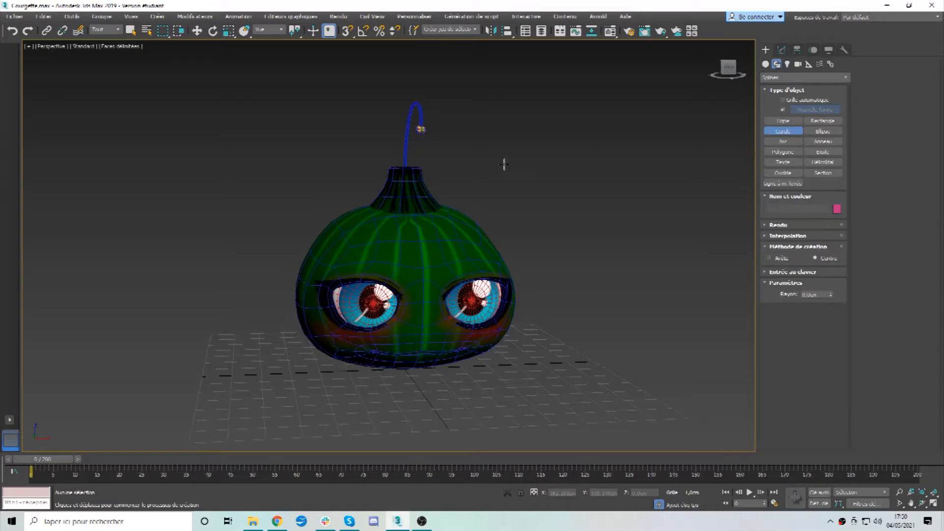
{"action": "key", "text": "alt+w"}
{"action": "key", "text": "alt+w"}
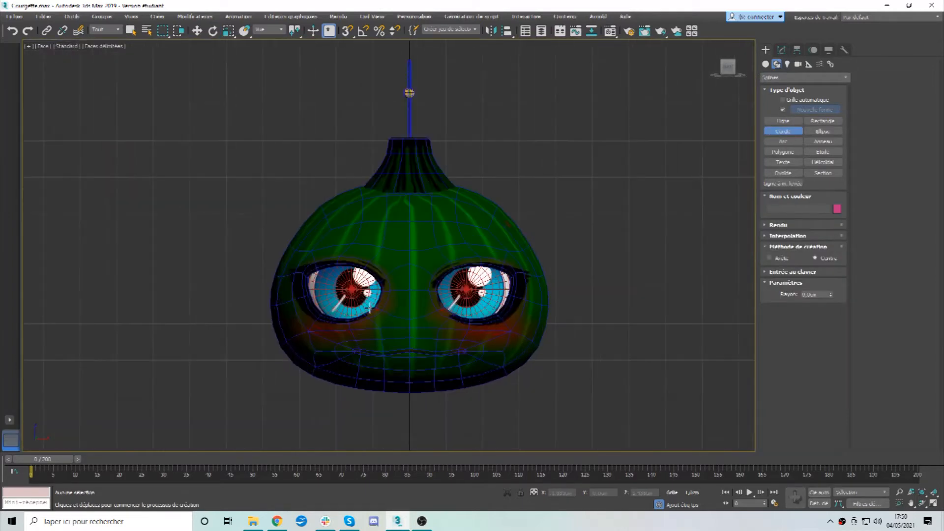
{"action": "left_click_drag", "start_coordinate": [351, 290], "coordinate": [388, 333]}
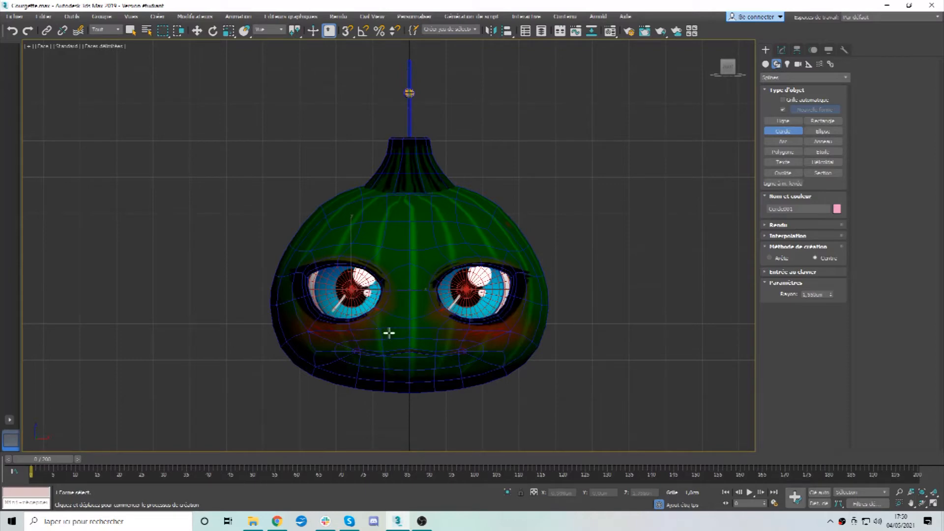
In the left view, move the circle forward along the horizontal axis until it stands well in front of the face
{"action": "key", "text": "alt+w"}
{"action": "left_click", "coordinate": [281, 404]}
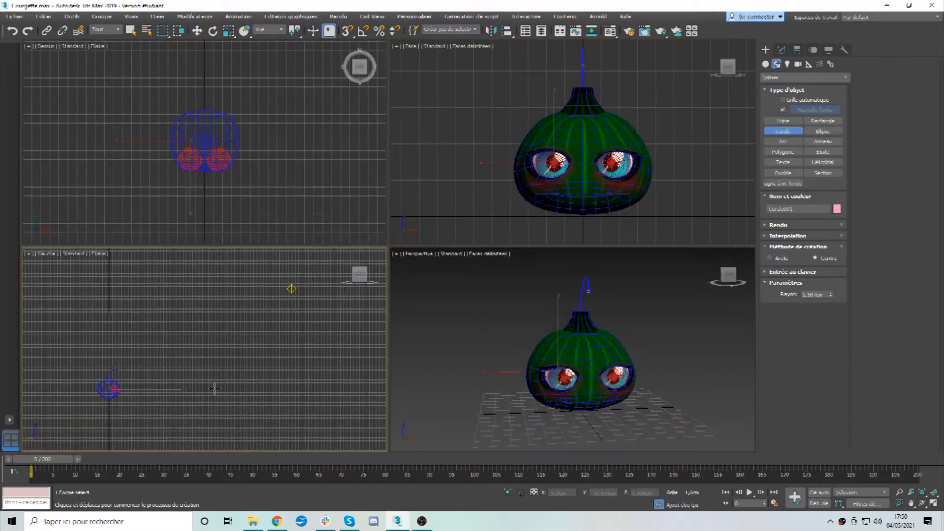
{"action": "key", "text": "alt+w"}
{"action": "scroll", "coordinate": [231, 322], "scroll_direction": "up", "scroll_amount": 5}
{"action": "left_click", "coordinate": [196, 31]}
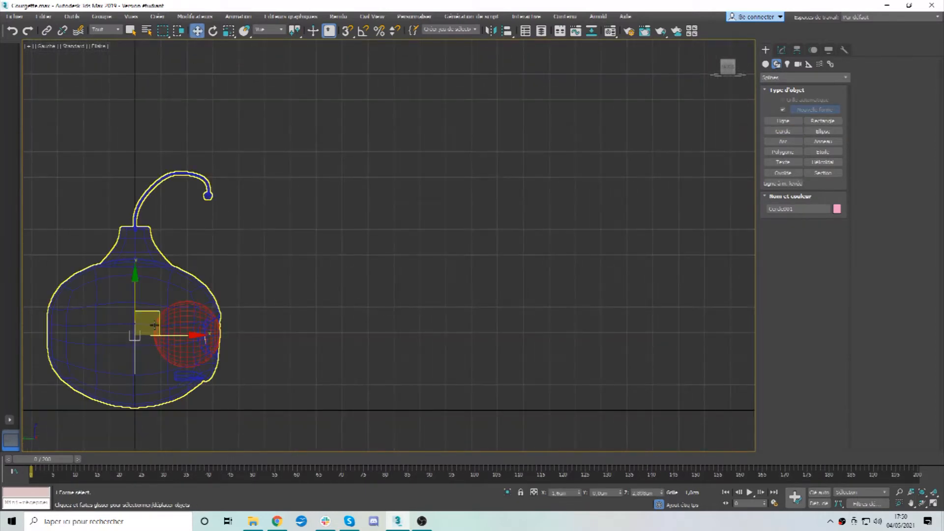
{"action": "left_click_drag", "start_coordinate": [179, 334], "coordinate": [358, 331]}
{"action": "key", "text": "alt+w"}
{"action": "right_click", "coordinate": [608, 335]}
{"action": "key", "text": "alt+w"}
{"action": "middle_click_drag", "start_coordinate": [493, 348], "coordinate": [444, 312], "text": "alt"}
In the front view, copy the circle sideways so the duplicate is centred on the right-hand eye
{"action": "key", "text": "alt+w"}
{"action": "right_click", "coordinate": [539, 202]}
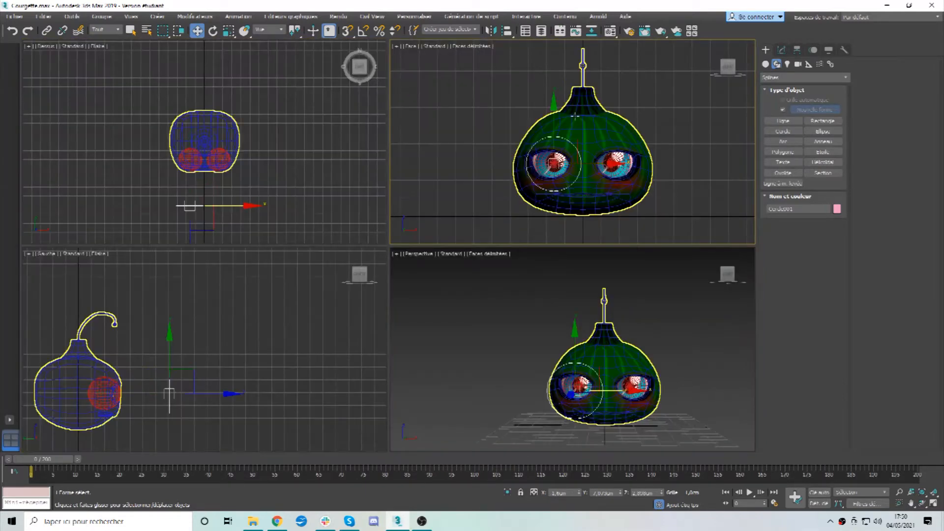
{"action": "key", "text": "alt+w"}
{"action": "mouse_move", "coordinate": [393, 267]}
{"action": "left_mouse_down"}
{"action": "mouse_move", "coordinate": [543, 269]}
{"action": "mouse_move", "coordinate": [517, 270]}
{"action": "left_mouse_up"}
{"action": "left_click", "coordinate": [435, 299]}
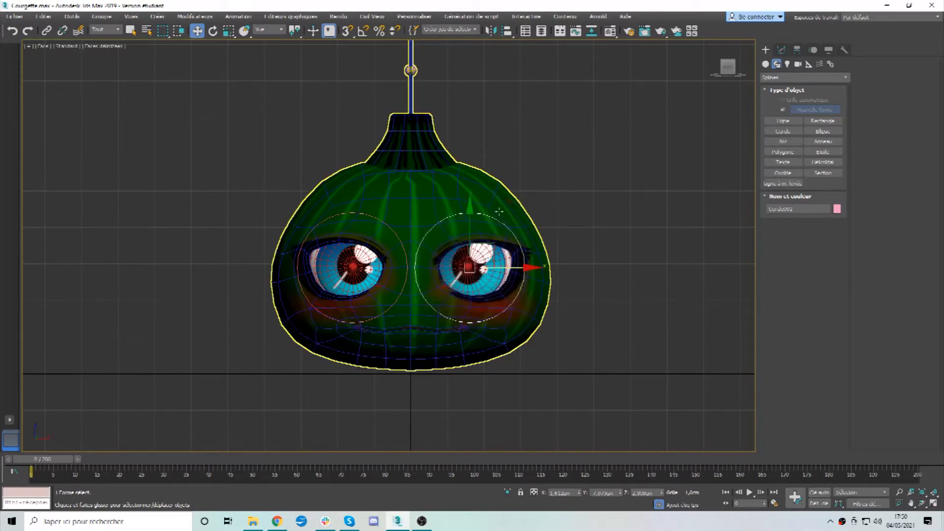
Turn off edged faces in the front view and switch its display to wireframe override
{"action": "left_click", "coordinate": [109, 53]}
{"action": "left_click", "coordinate": [110, 46]}
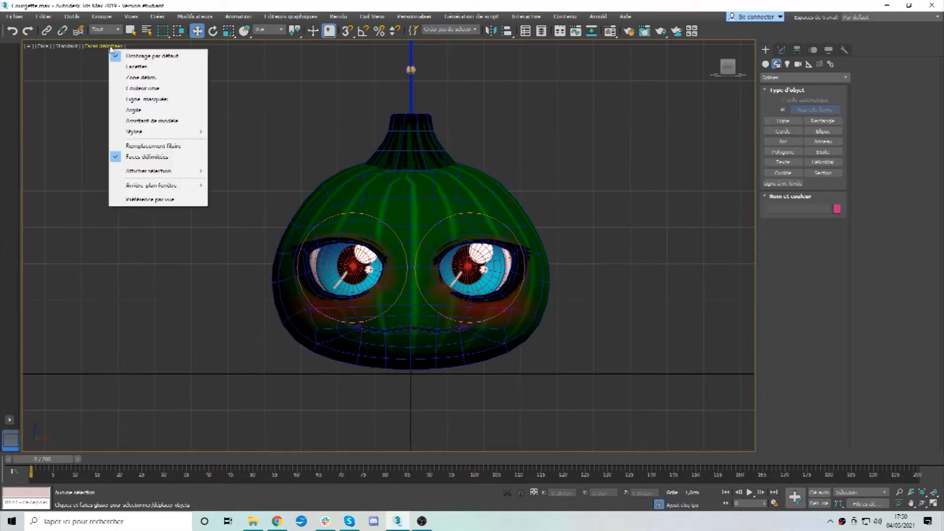
{"action": "left_click", "coordinate": [156, 156]}
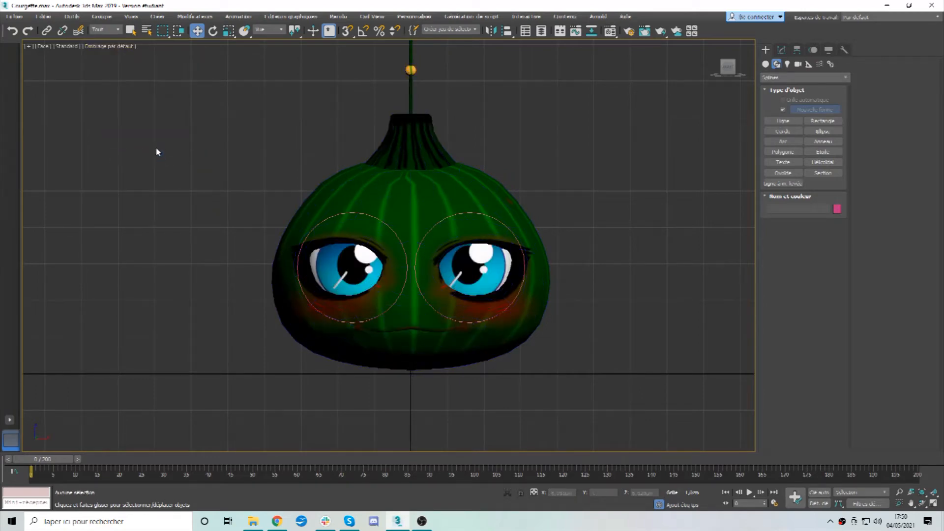
{"action": "left_click", "coordinate": [117, 46]}
{"action": "left_click", "coordinate": [152, 147]}
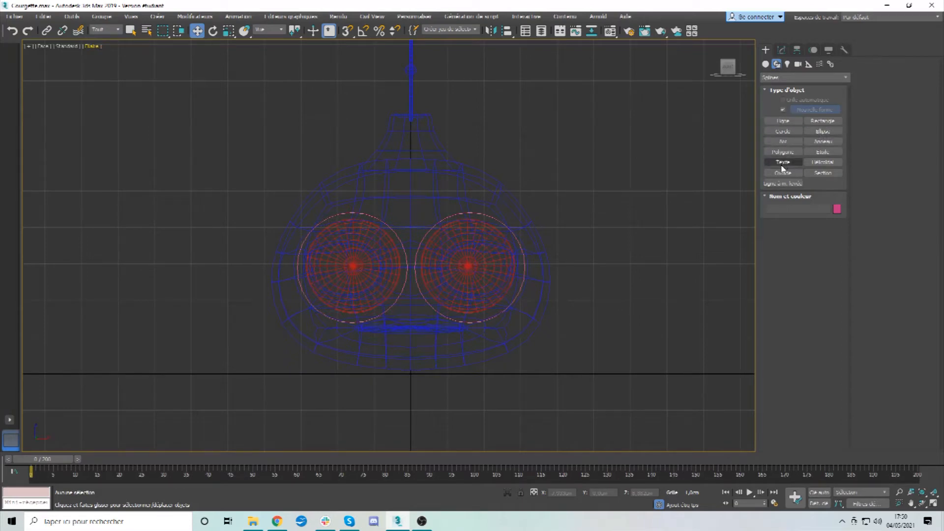
Draw a six-pointed star spline centred between the two circles, with an inner radius of about 0.57 cm
{"action": "left_click", "coordinate": [822, 152]}
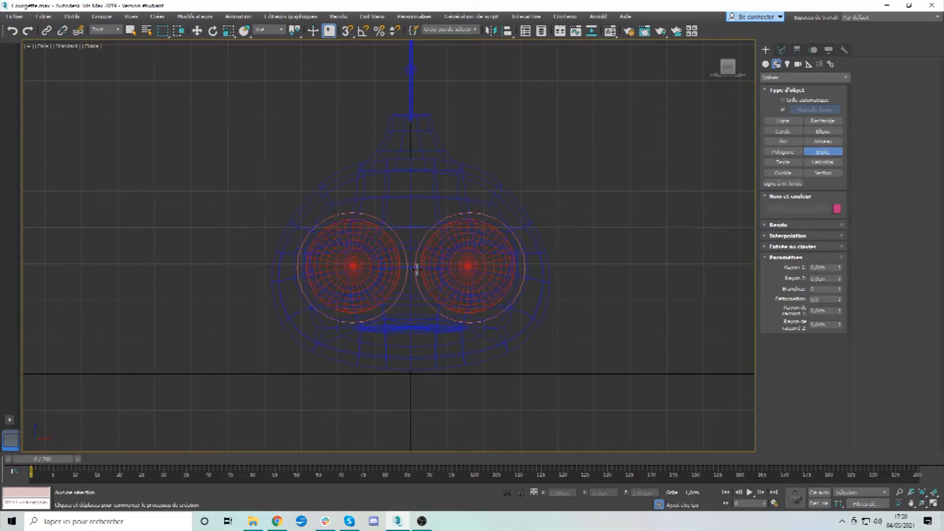
{"action": "left_click_drag", "start_coordinate": [411, 267], "coordinate": [420, 308]}
{"action": "left_click", "coordinate": [420, 286]}
In the left view, move the star forward until it sits just in front of the two circles
{"action": "key", "text": "alt+w"}
{"action": "right_click", "coordinate": [220, 336]}
{"action": "key", "text": "alt+w"}
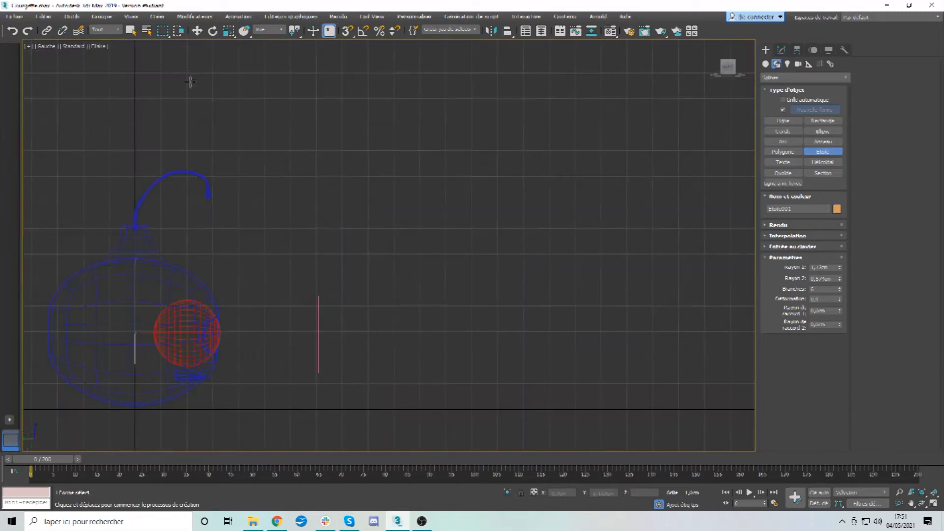
{"action": "left_click", "coordinate": [197, 31]}
{"action": "left_click_drag", "start_coordinate": [173, 333], "coordinate": [348, 327]}
{"action": "scroll", "coordinate": [348, 327], "scroll_direction": "up", "scroll_amount": 8}
{"action": "middle_click_drag", "start_coordinate": [252, 368], "coordinate": [370, 244]}
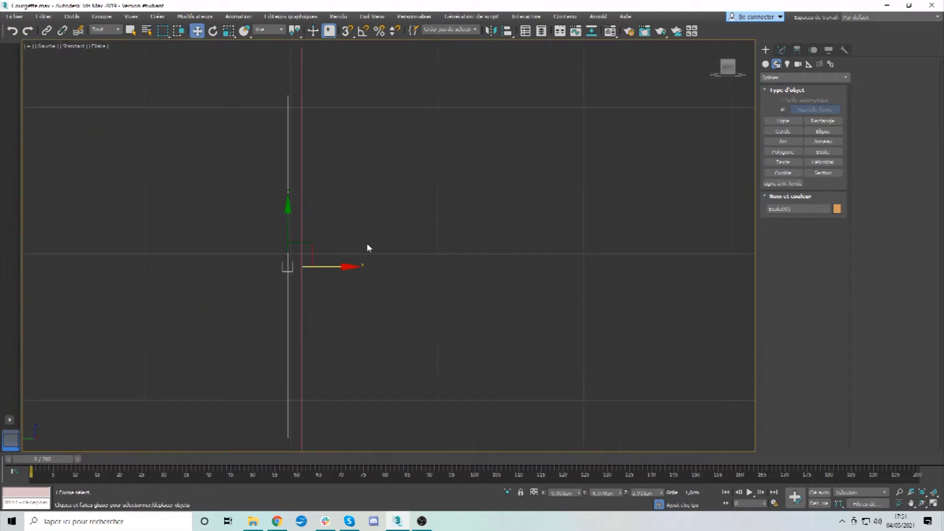
{"action": "left_click_drag", "start_coordinate": [322, 273], "coordinate": [364, 273]}
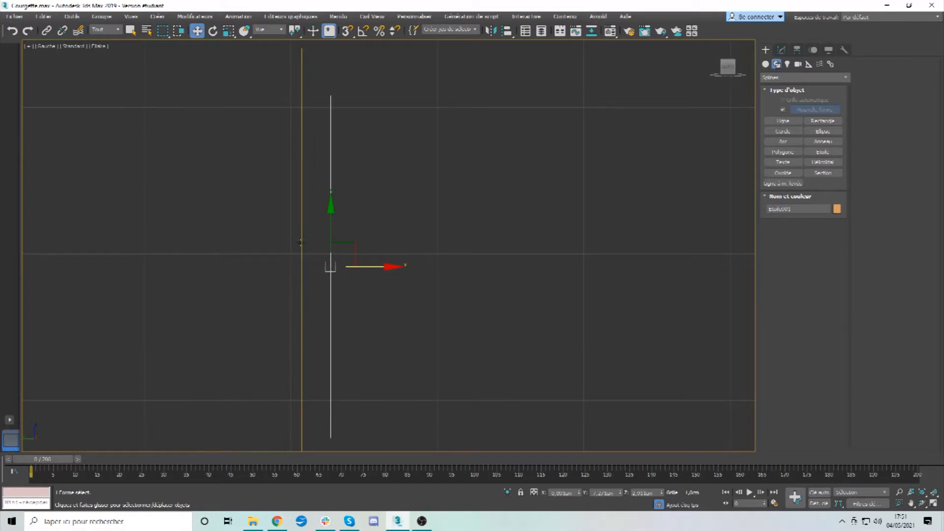
Select both circles and link them to the star as their parent
{"action": "middle_click_drag", "start_coordinate": [290, 198], "coordinate": [283, 212]}
{"action": "scroll", "coordinate": [261, 142], "scroll_direction": "down", "scroll_amount": 3}
{"action": "left_click_drag", "start_coordinate": [287, 334], "coordinate": [285, 358]}
{"action": "left_click", "coordinate": [47, 30]}
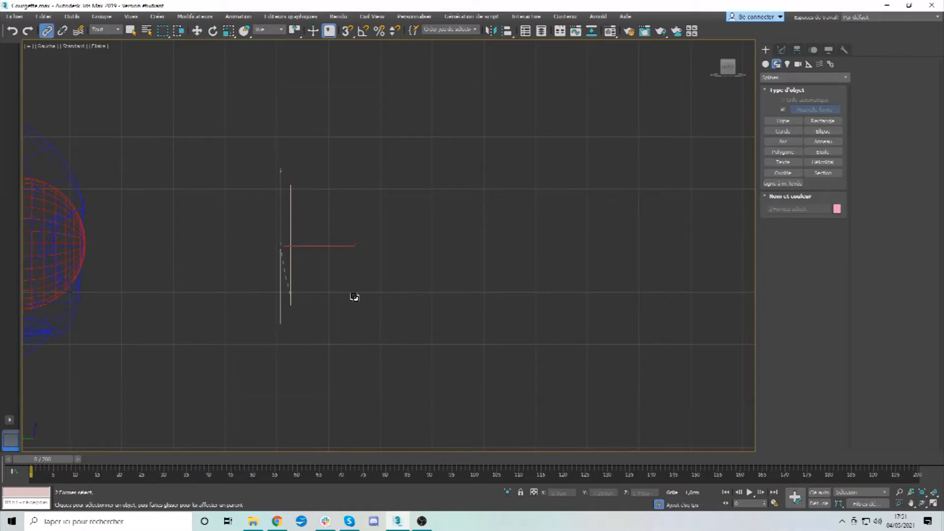
{"action": "key", "text": "alt+w"}
{"action": "right_click", "coordinate": [520, 200]}
{"action": "key", "text": "alt+w"}
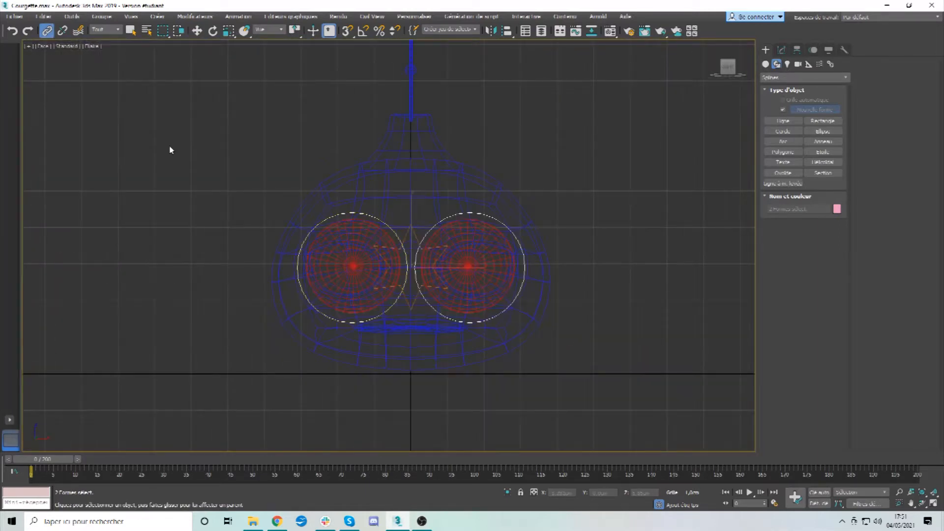
{"action": "left_click", "coordinate": [196, 30]}
{"action": "left_click", "coordinate": [246, 18]}
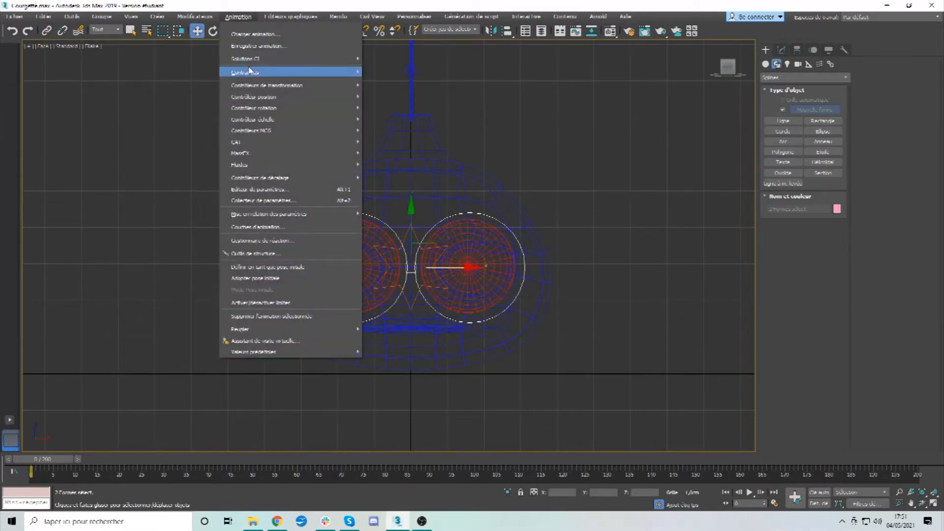
{"action": "mouse_move", "coordinate": [241, 73]}
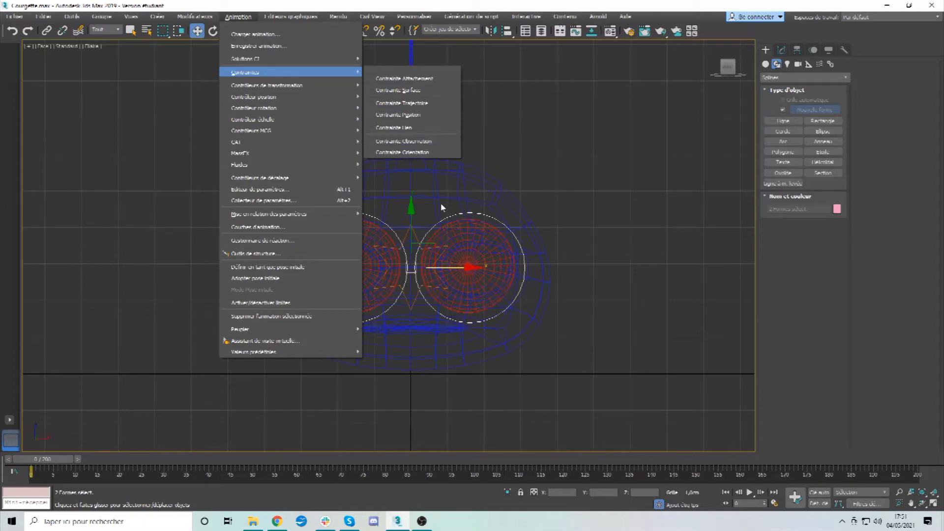
{"action": "left_click", "coordinate": [370, 268]}
Give the left-hand eye sphere a LookAt constraint (Contrainte Observation) targeting the circle around it, and keep the initial offset
{"action": "left_click", "coordinate": [340, 254]}
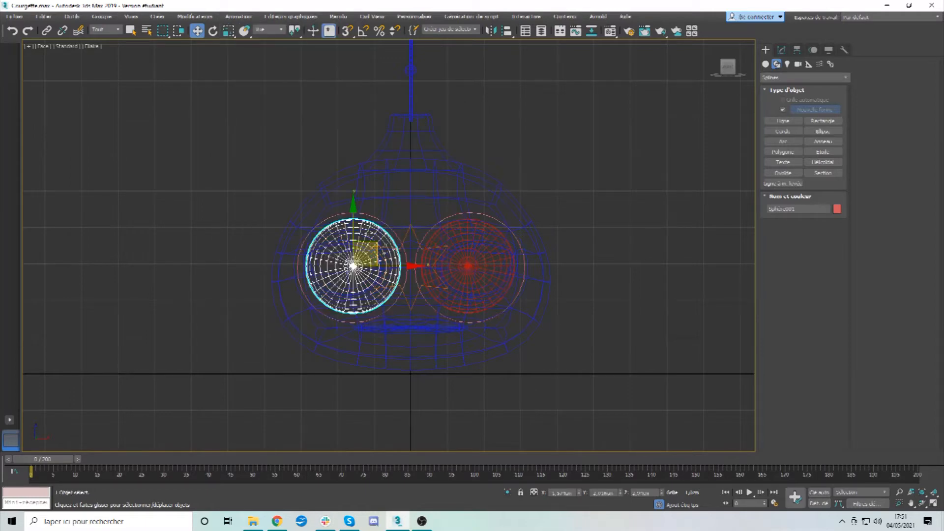
{"action": "left_click", "coordinate": [239, 17]}
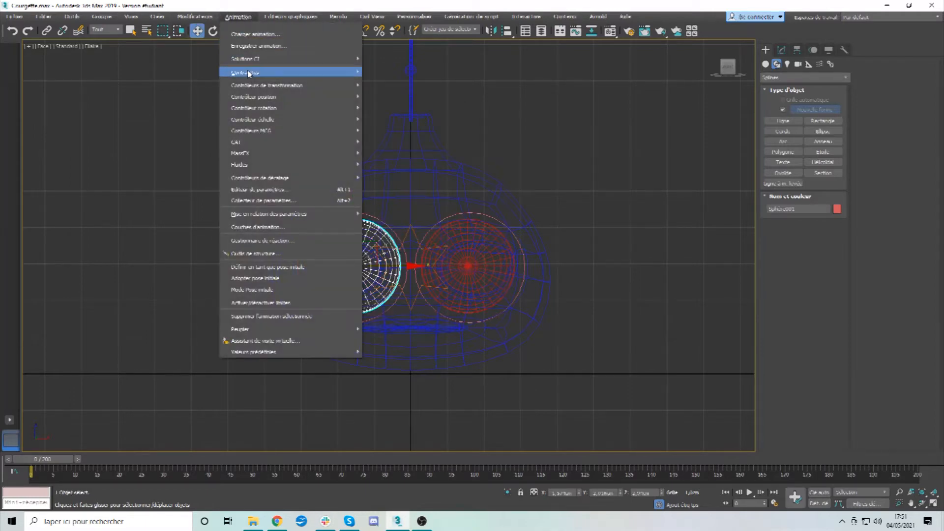
{"action": "left_click", "coordinate": [404, 142]}
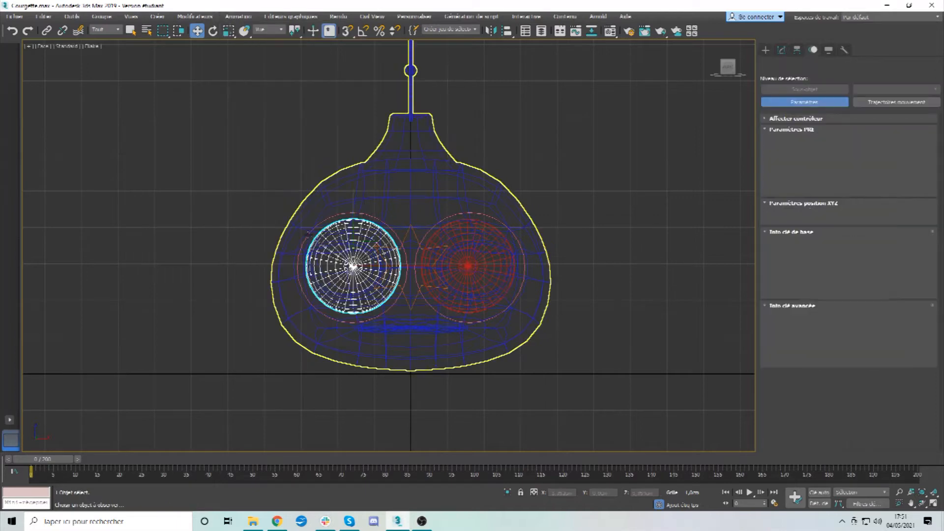
{"action": "left_click", "coordinate": [332, 217]}
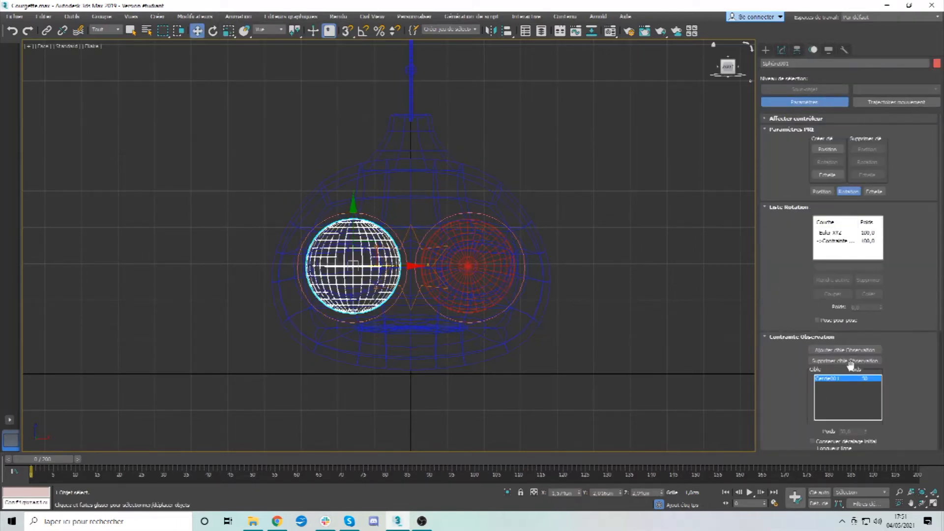
{"action": "scroll", "coordinate": [806, 403], "scroll_direction": "down", "scroll_amount": 2}
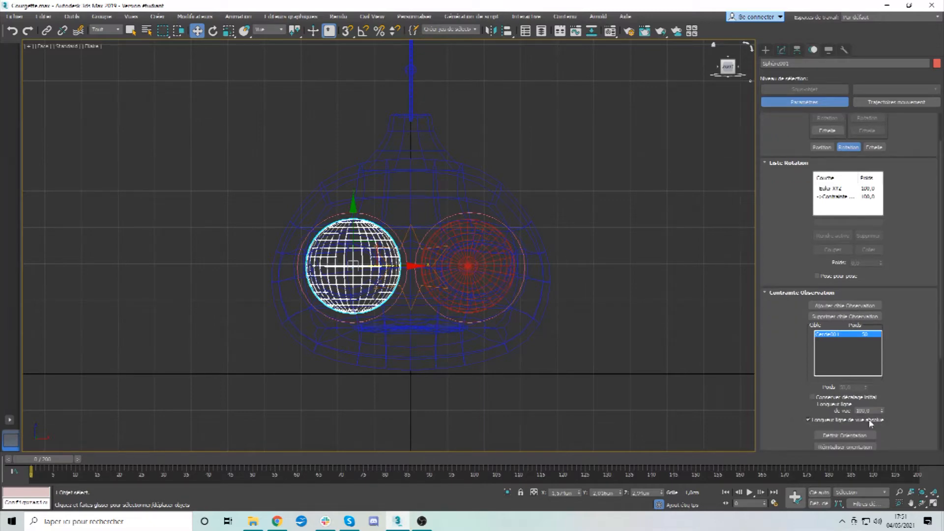
{"action": "left_click", "coordinate": [811, 397]}
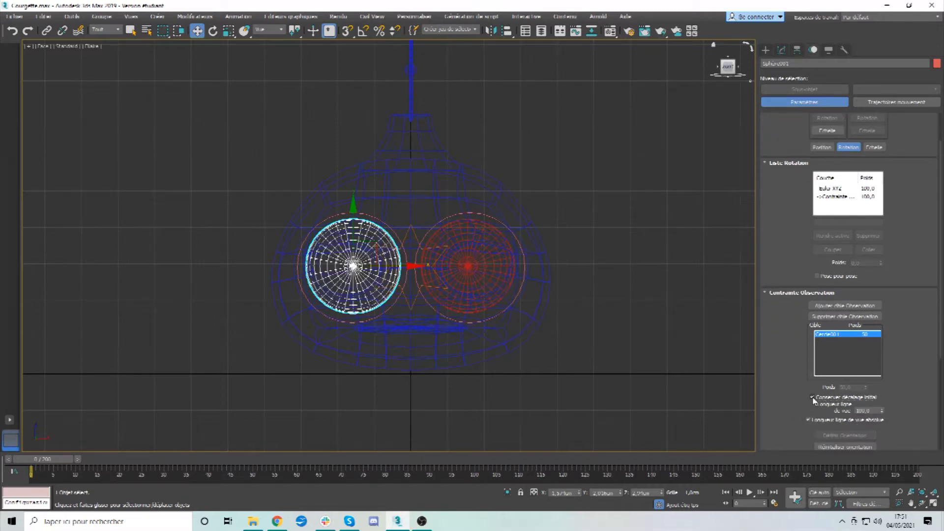
Give the right-hand eye sphere a LookAt constraint targeting its own circle, and keep the initial offset
{"action": "left_click", "coordinate": [471, 270]}
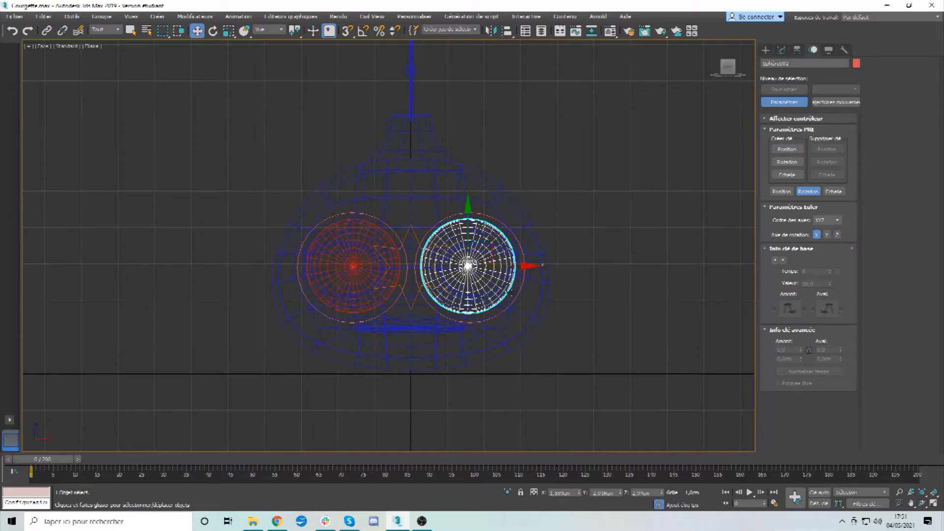
{"action": "key", "text": "alt+w"}
{"action": "key", "text": "alt+w"}
{"action": "middle_click_drag", "start_coordinate": [588, 349], "coordinate": [560, 354], "text": "alt"}
{"action": "scroll", "coordinate": [526, 334], "scroll_direction": "up", "scroll_amount": 3}
{"action": "middle_click_drag", "start_coordinate": [434, 270], "coordinate": [415, 239]}
{"action": "left_click", "coordinate": [239, 16]}
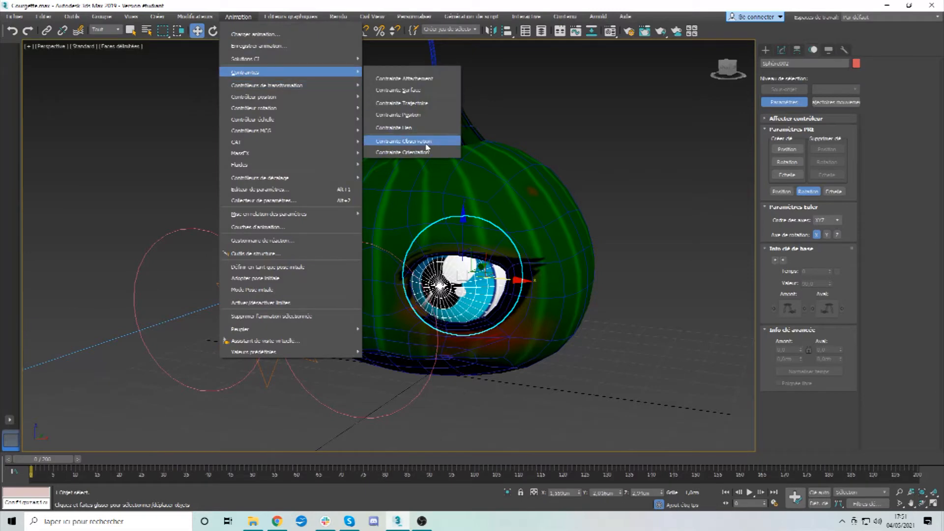
{"action": "left_click", "coordinate": [425, 142]}
{"action": "left_click", "coordinate": [402, 419]}
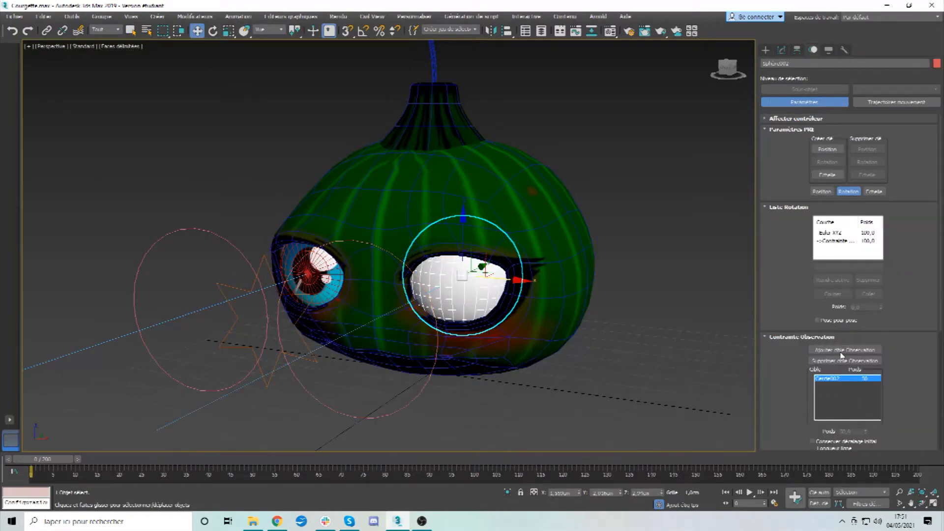
{"action": "left_click_drag", "start_coordinate": [784, 421], "coordinate": [877, 268]}
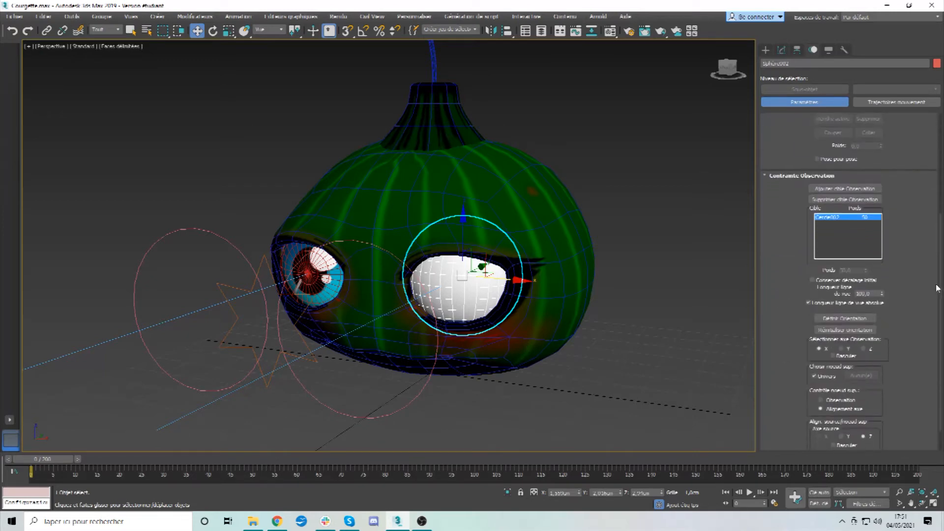
{"action": "left_click", "coordinate": [812, 280]}
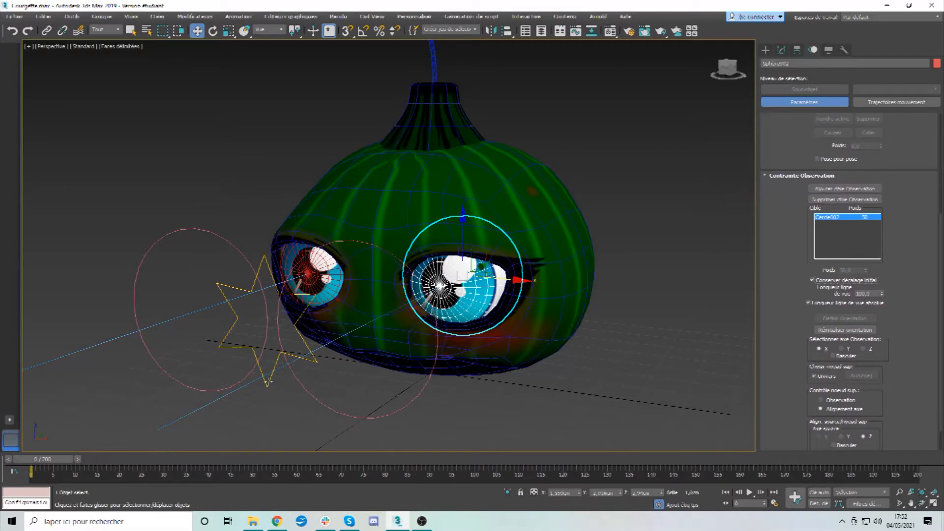
Select the star controller and try moving it to test whether both eyes follow
{"action": "left_click", "coordinate": [293, 306]}
{"action": "mouse_move", "coordinate": [287, 305]}
{"action": "left_mouse_down"}
{"action": "mouse_move", "coordinate": [223, 275]}
{"action": "mouse_move", "coordinate": [398, 318]}
{"action": "mouse_move", "coordinate": [206, 287]}
{"action": "mouse_move", "coordinate": [438, 200]}
{"action": "mouse_move", "coordinate": [247, 333]}
{"action": "mouse_move", "coordinate": [400, 316]}
{"action": "mouse_move", "coordinate": [453, 333]}
{"action": "mouse_move", "coordinate": [196, 225]}
{"action": "mouse_move", "coordinate": [290, 296]}
{"action": "left_mouse_up"}
Start the bone creation tool (Structures) in the maximized front view of the courgette
{"action": "key", "text": "alt+w"}
{"action": "right_click", "coordinate": [551, 160]}
{"action": "key", "text": "alt+w"}
{"action": "left_click", "coordinate": [766, 50]}
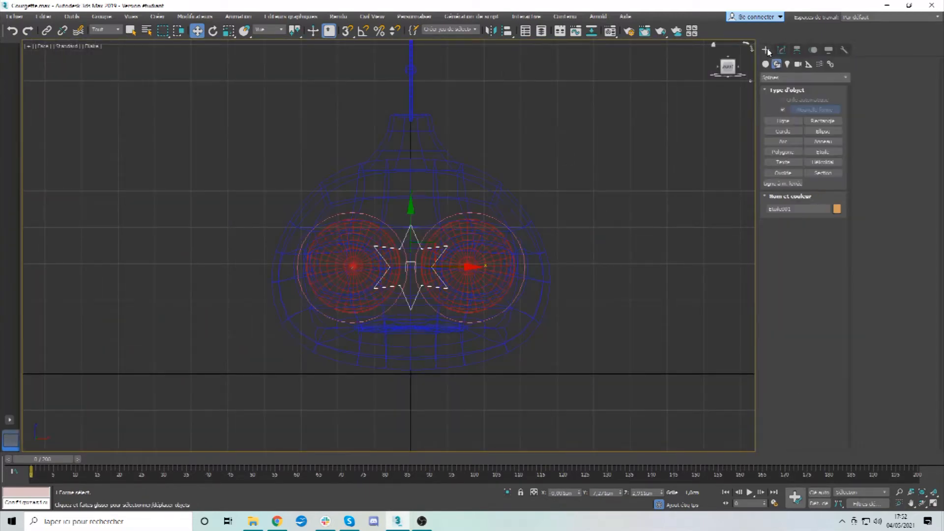
{"action": "left_click", "coordinate": [820, 65]}
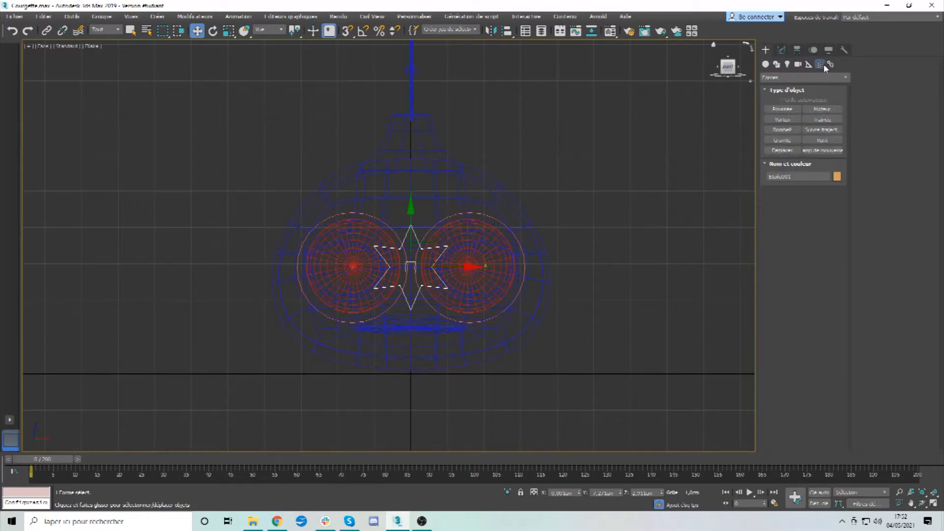
{"action": "left_click", "coordinate": [830, 65]}
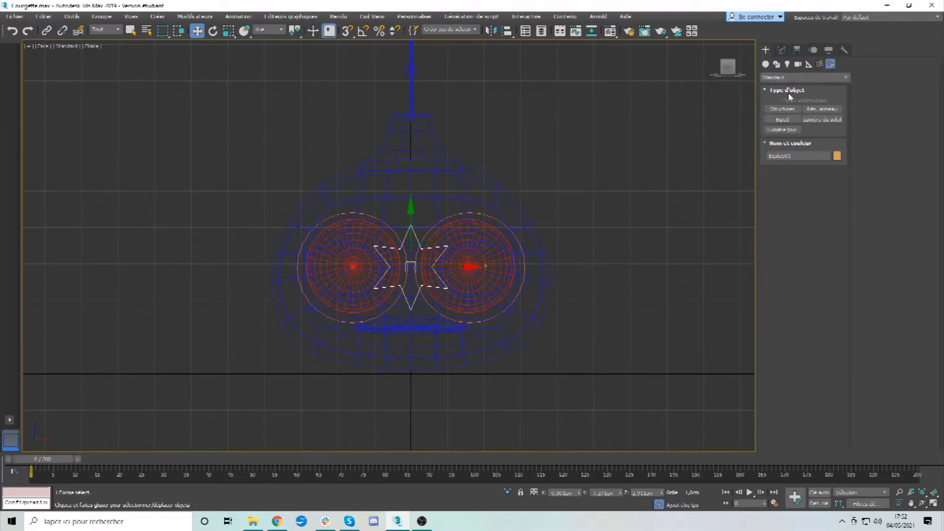
{"action": "left_click", "coordinate": [782, 108]}
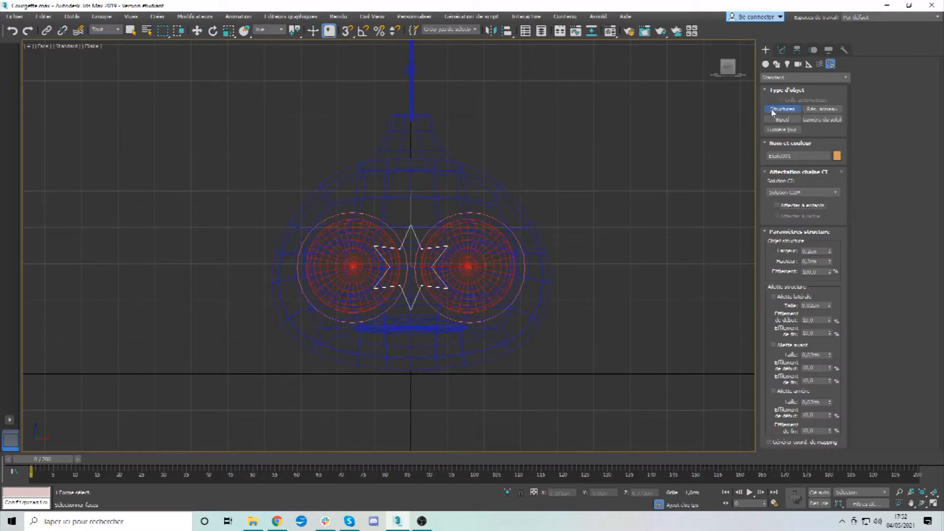
{"action": "left_click", "coordinate": [411, 373]}
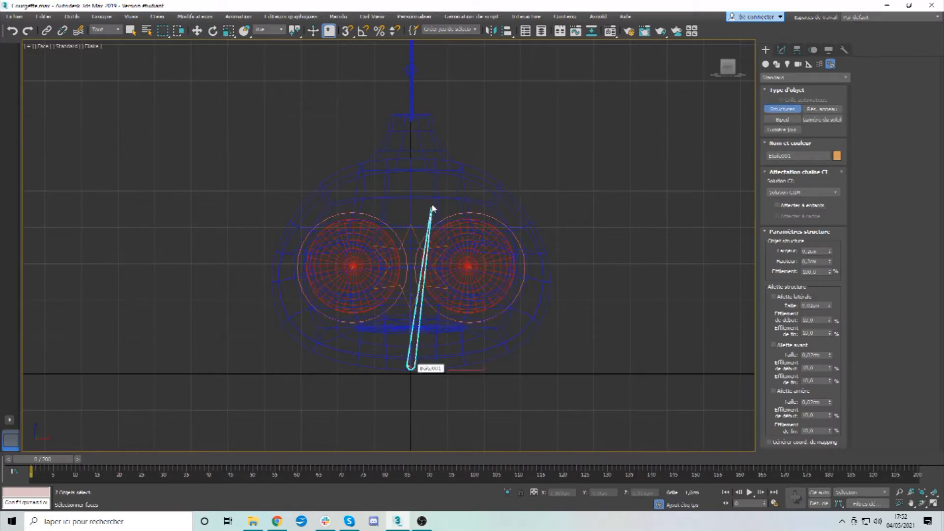
{"action": "left_click", "coordinate": [410, 159]}
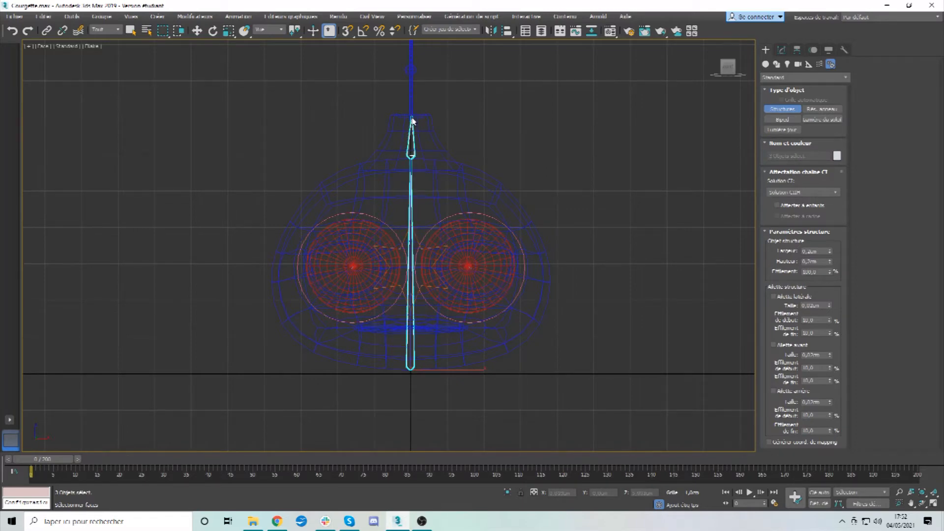
{"action": "left_click", "coordinate": [411, 117]}
{"action": "middle_click_drag", "start_coordinate": [437, 155], "coordinate": [432, 219]}
{"action": "right_click", "coordinate": [416, 199]}
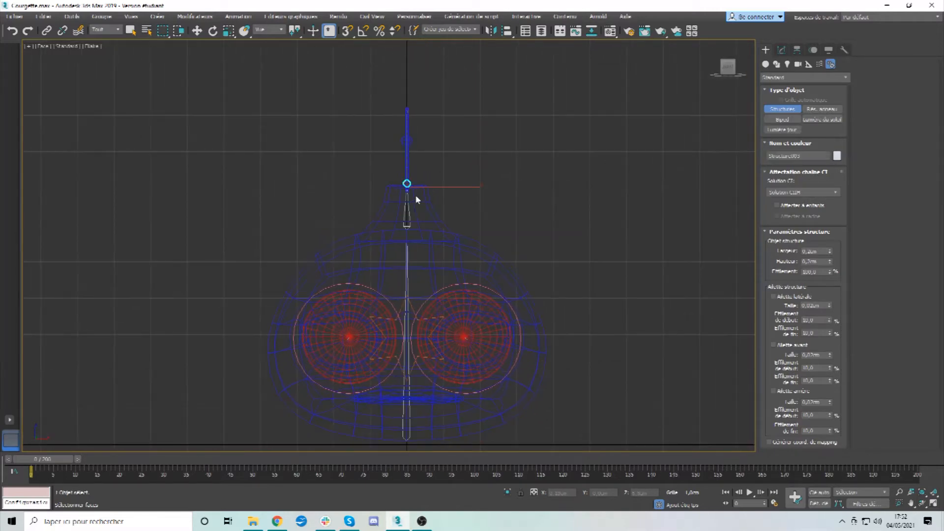
{"action": "key", "text": "Delete"}
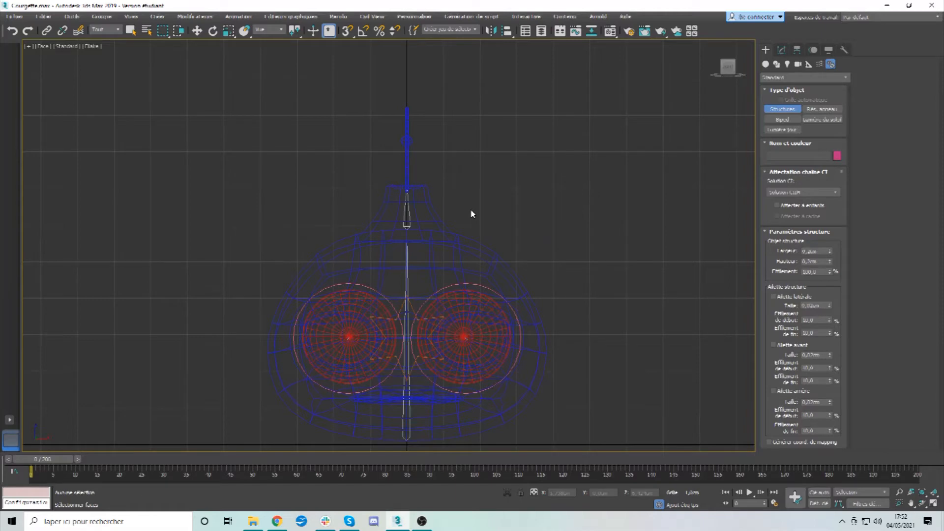
{"action": "key", "text": "ctrl+z"}
{"action": "key", "text": "ctrl+z"}
{"action": "key", "text": "ctrl+z"}
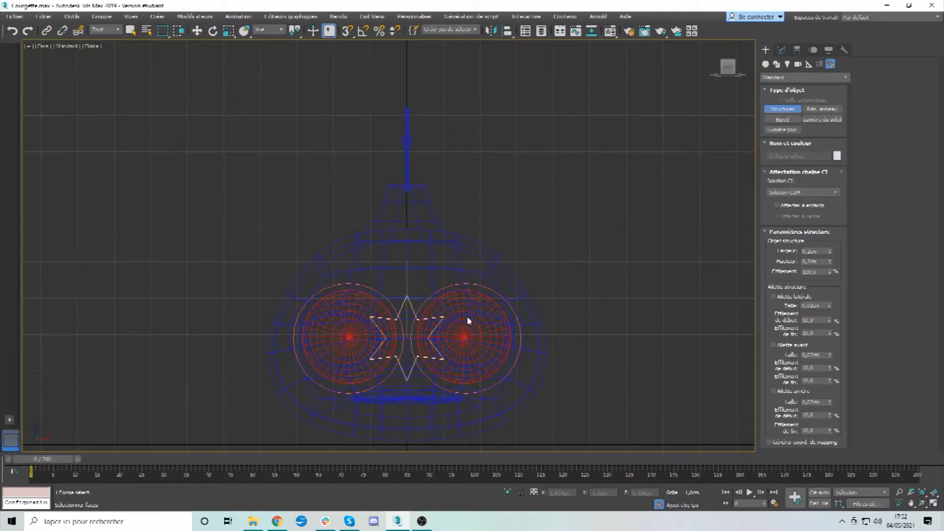
In the left view, draw a vertical bone chain from the body's base to its top, continuing to the stem's neck
{"action": "key", "text": "alt+w"}
{"action": "right_click", "coordinate": [265, 358]}
{"action": "key", "text": "alt+w"}
{"action": "middle_click_drag", "start_coordinate": [231, 360], "coordinate": [649, 343]}
{"action": "scroll", "coordinate": [521, 295], "scroll_direction": "down", "scroll_amount": 5}
{"action": "middle_click_drag", "start_coordinate": [520, 295], "coordinate": [333, 312]}
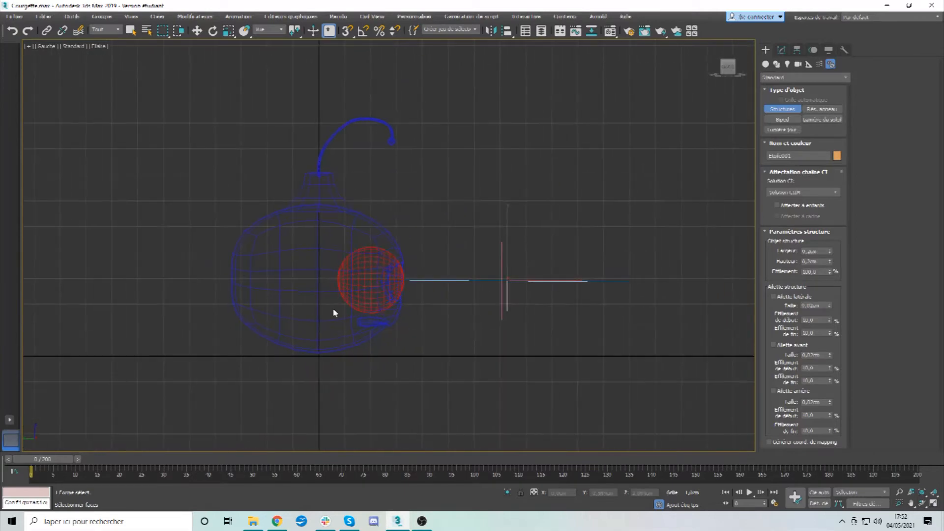
{"action": "scroll", "coordinate": [331, 314], "scroll_direction": "up", "scroll_amount": 3}
{"action": "left_click", "coordinate": [312, 372]}
{"action": "left_click", "coordinate": [311, 168]}
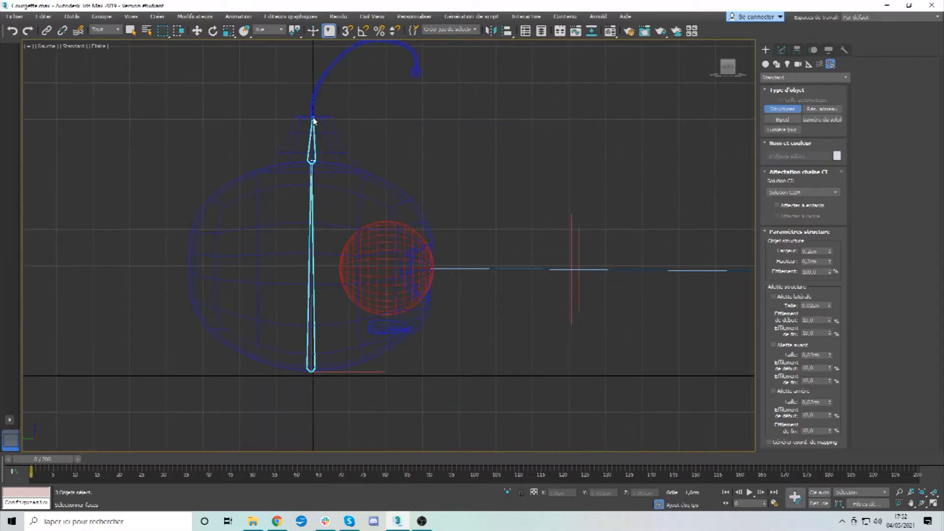
{"action": "left_click", "coordinate": [312, 116]}
Continue the bone chain in short segments along the curved stem to its tip, and end the chain there
{"action": "left_click", "coordinate": [315, 93]}
{"action": "left_click", "coordinate": [319, 87]}
{"action": "left_click", "coordinate": [333, 63]}
{"action": "middle_click_drag", "start_coordinate": [342, 57], "coordinate": [309, 122]}
{"action": "left_click", "coordinate": [312, 118]}
{"action": "left_click", "coordinate": [327, 109]}
{"action": "left_click", "coordinate": [350, 108]}
{"action": "left_click", "coordinate": [370, 111]}
{"action": "left_click", "coordinate": [383, 121]}
{"action": "left_click", "coordinate": [385, 133]}
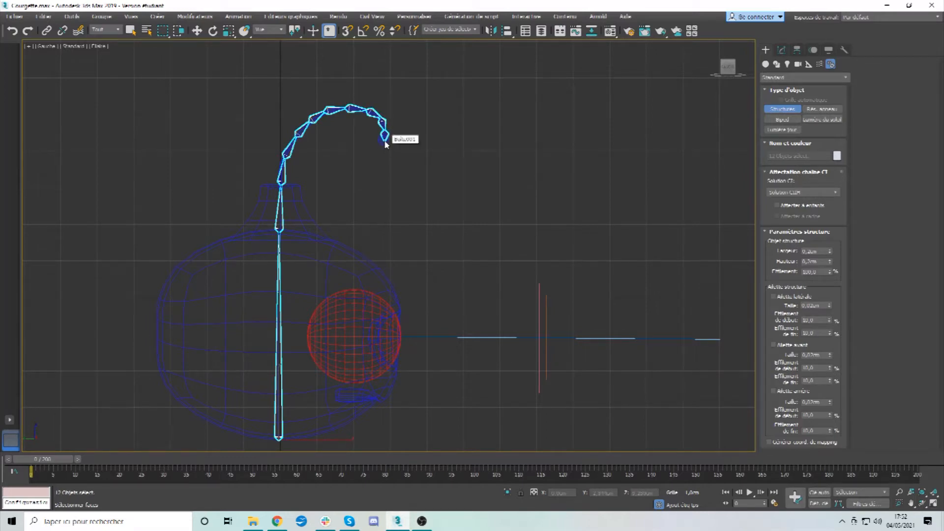
{"action": "right_click", "coordinate": [384, 142]}
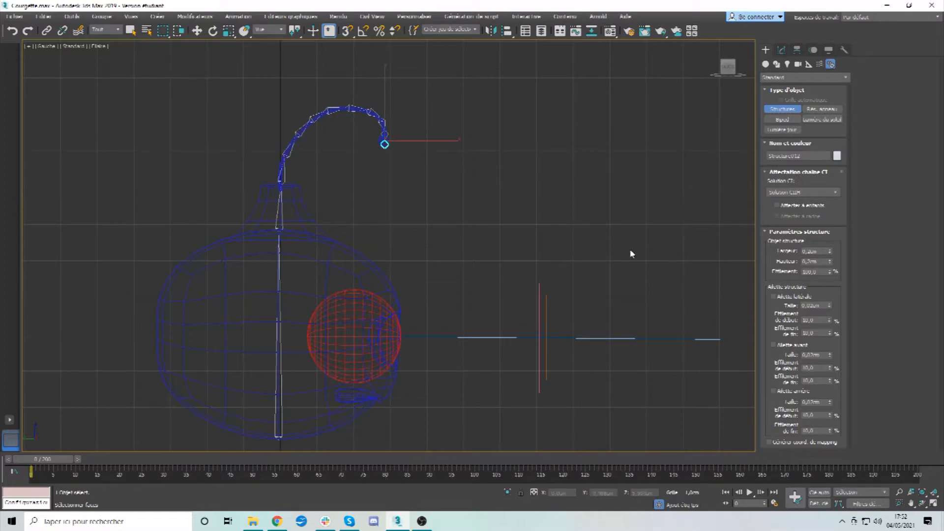
Select the star controller and link it to the large vertical body bone as its parent
{"action": "left_click", "coordinate": [781, 51]}
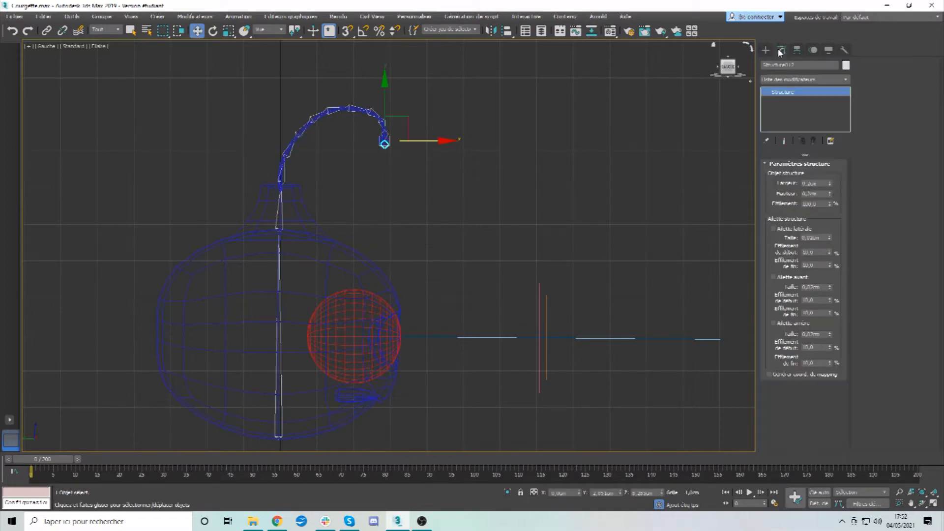
{"action": "left_click", "coordinate": [766, 51]}
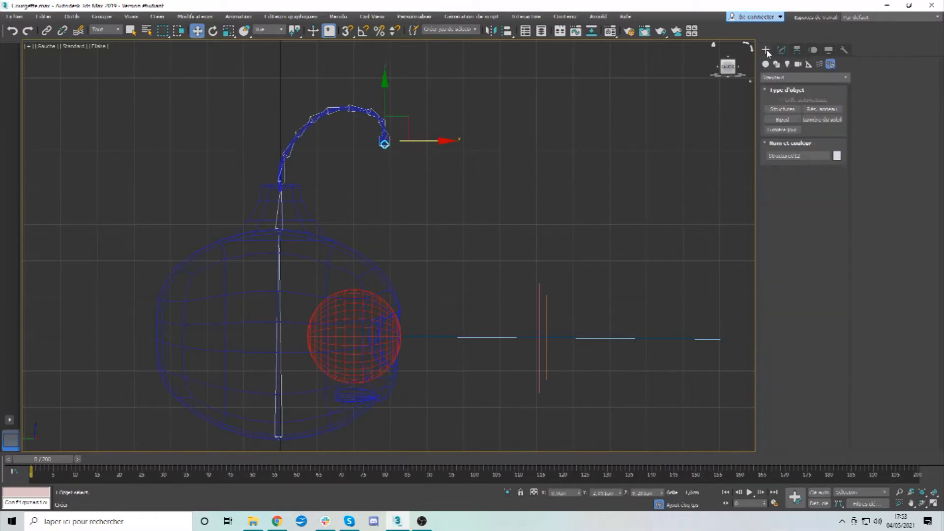
{"action": "left_click", "coordinate": [549, 332]}
{"action": "key", "text": "alt+w"}
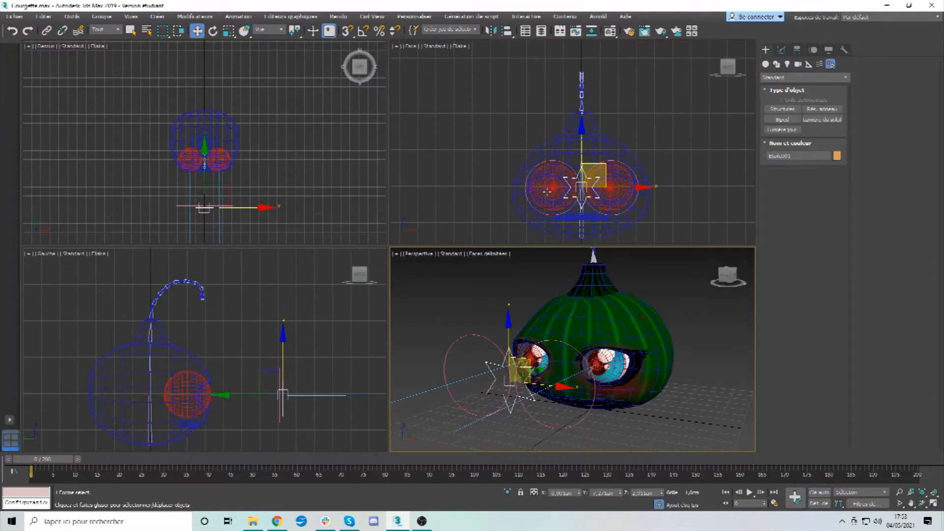
{"action": "right_click", "coordinate": [546, 191]}
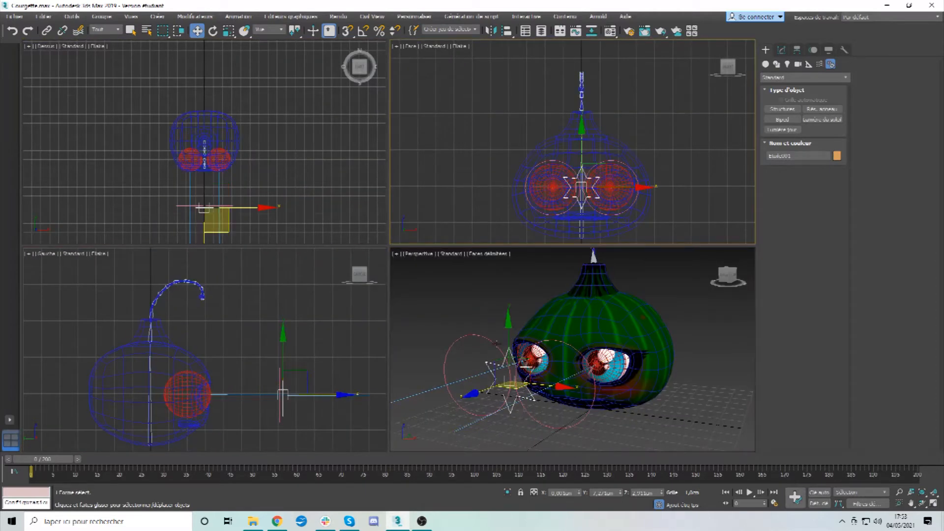
{"action": "right_click", "coordinate": [491, 373]}
{"action": "key", "text": "alt+w"}
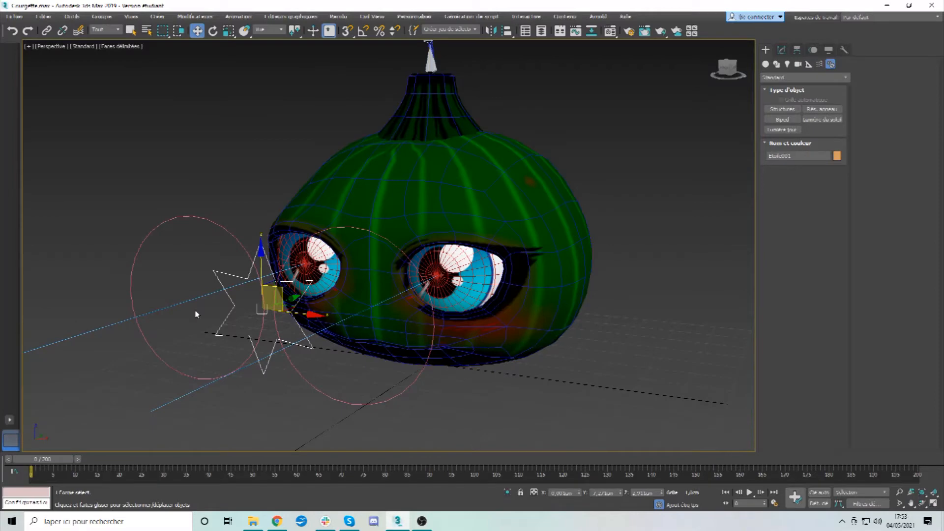
{"action": "key", "text": "alt+w"}
{"action": "right_click", "coordinate": [191, 390]}
{"action": "key", "text": "alt+w"}
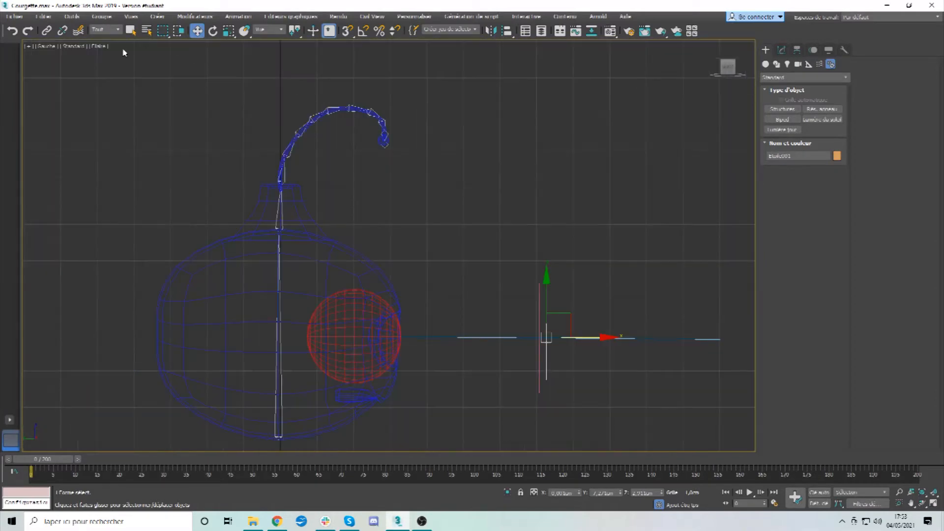
{"action": "left_click", "coordinate": [47, 31]}
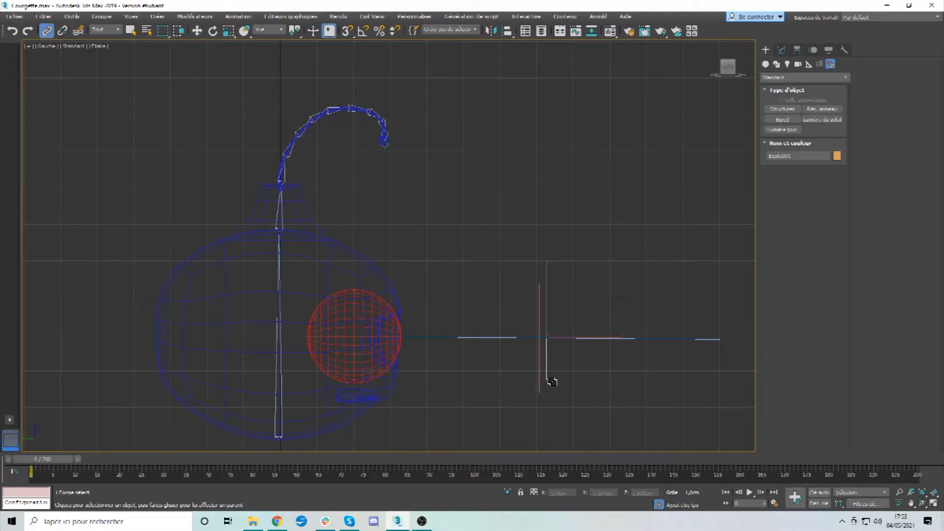
{"action": "left_click_drag", "start_coordinate": [294, 414], "coordinate": [281, 407]}
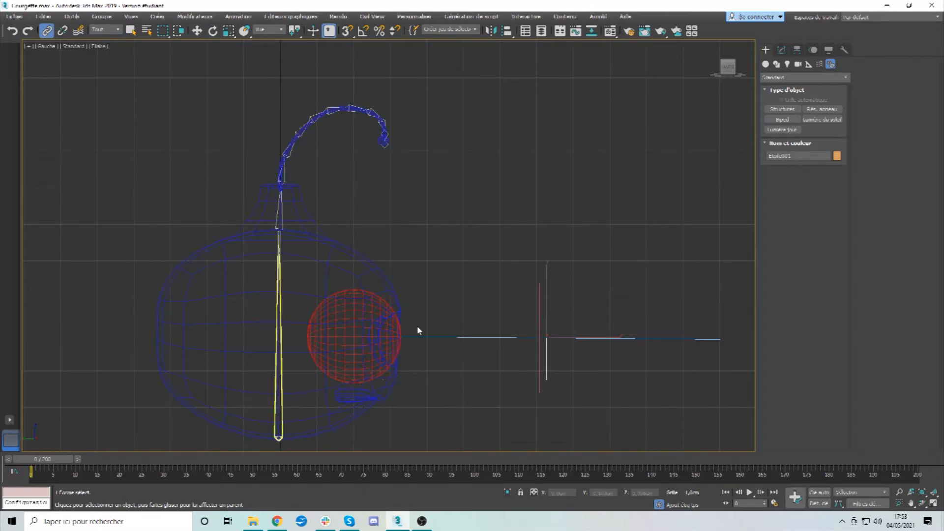
Create a dummy helper (Factice) centred on the body bone, about as wide as the body, and raise it to surround the body
{"action": "left_click", "coordinate": [819, 65]}
{"action": "left_click", "coordinate": [808, 64]}
{"action": "left_click", "coordinate": [782, 109]}
{"action": "middle_click_drag", "start_coordinate": [516, 314], "coordinate": [516, 289]}
{"action": "scroll", "coordinate": [431, 293], "scroll_direction": "down", "scroll_amount": 2}
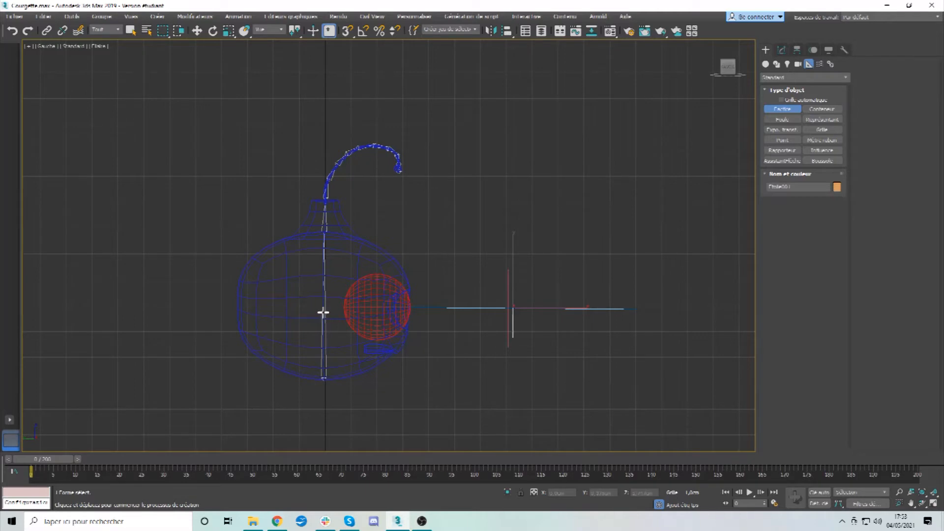
{"action": "left_click_drag", "start_coordinate": [323, 317], "coordinate": [447, 396]}
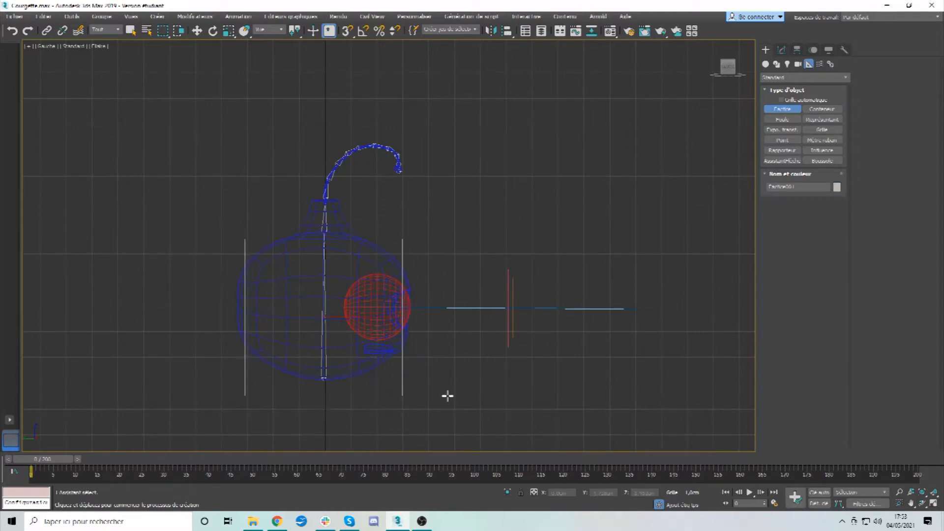
{"action": "left_click", "coordinate": [197, 30]}
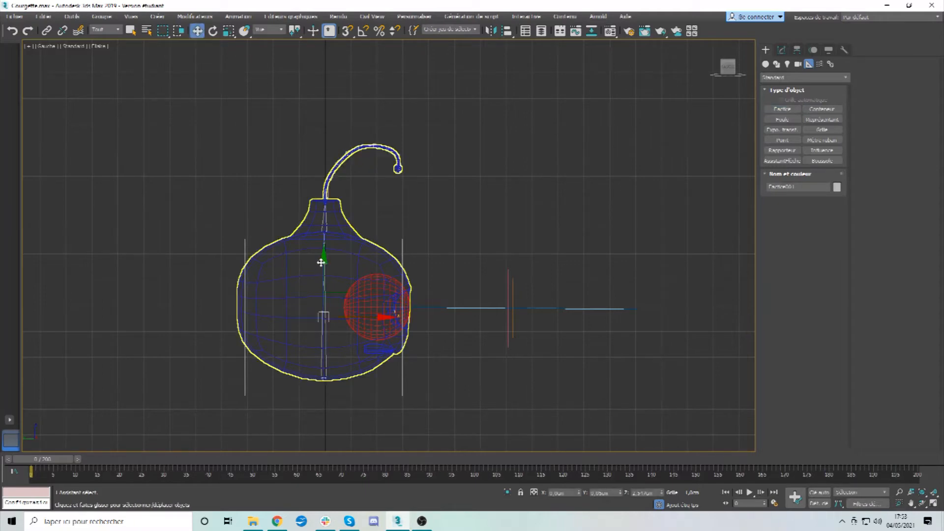
{"action": "left_click_drag", "start_coordinate": [324, 273], "coordinate": [324, 258]}
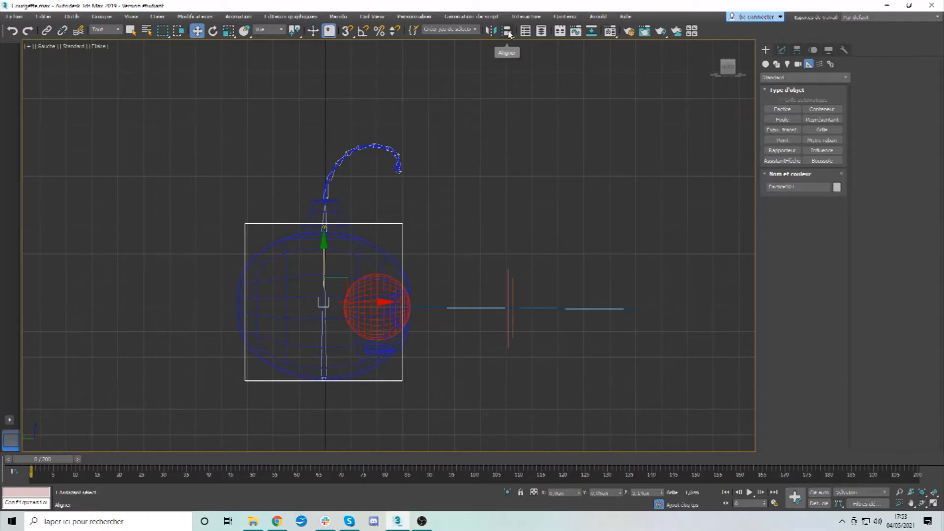
Align the dummy to the body mesh's pivot on X, Y and Z, and raise it to about 3.1 cm around the body
{"action": "left_click", "coordinate": [507, 32]}
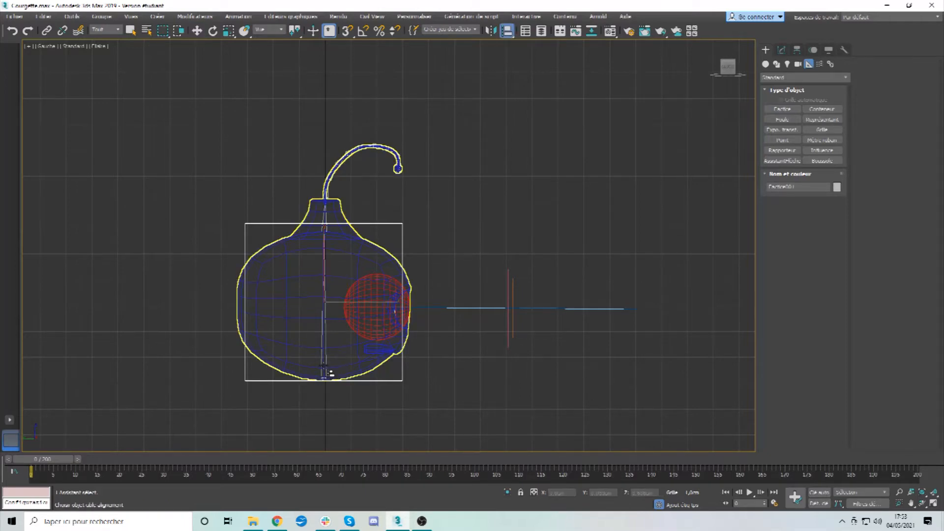
{"action": "left_click", "coordinate": [339, 374]}
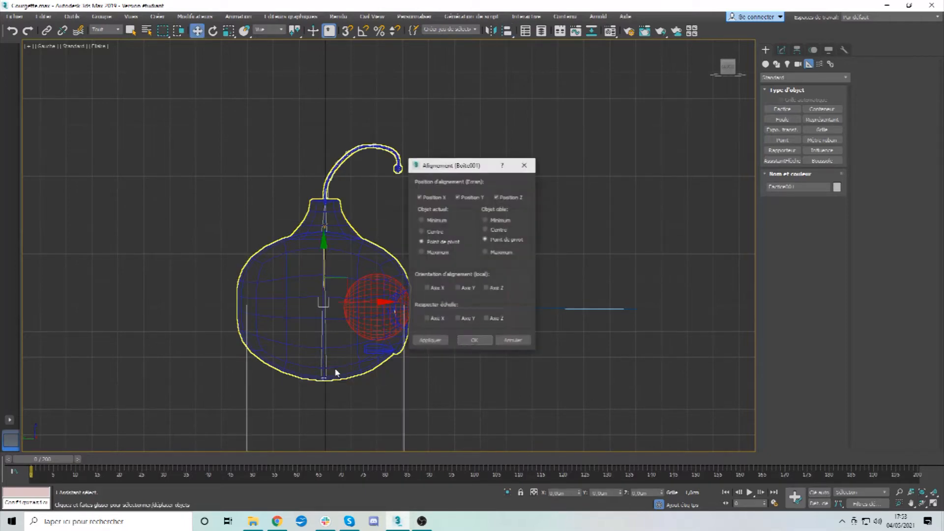
{"action": "left_click", "coordinate": [469, 341]}
{"action": "left_click_drag", "start_coordinate": [329, 343], "coordinate": [329, 263]}
{"action": "key", "text": "z"}
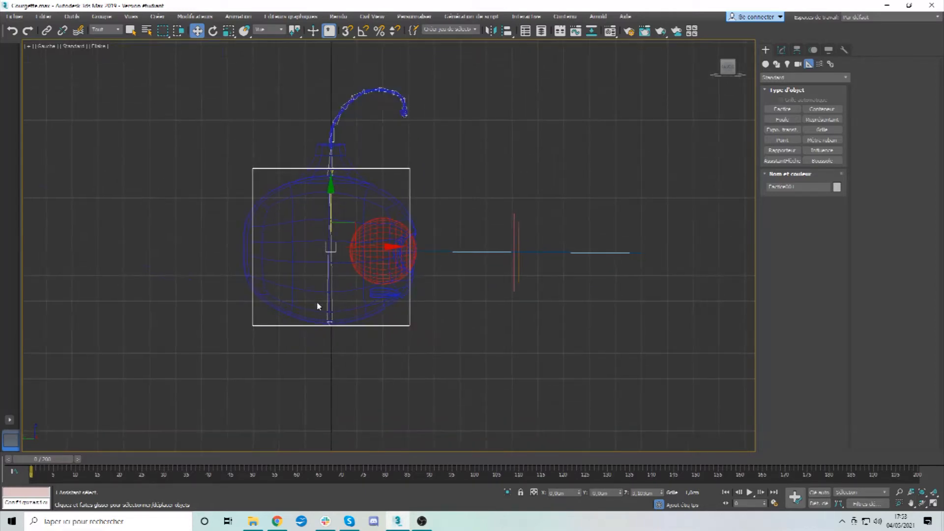
{"action": "left_click_drag", "start_coordinate": [336, 92], "coordinate": [337, 89]}
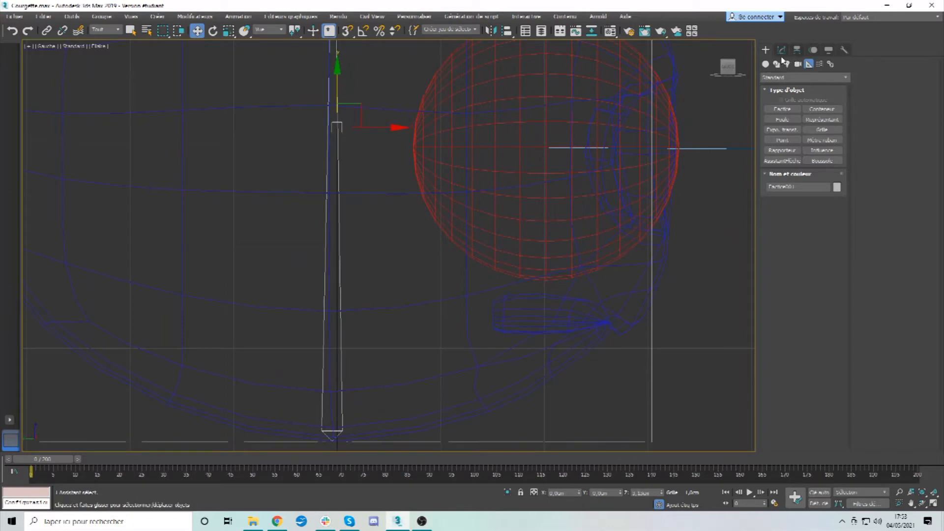
Move only the dummy's pivot down to the base of its box and align the pivot to the world axes
{"action": "left_click", "coordinate": [780, 50]}
{"action": "left_click", "coordinate": [796, 50]}
{"action": "left_click", "coordinate": [803, 118]}
{"action": "left_click_drag", "start_coordinate": [336, 91], "coordinate": [341, 361]}
{"action": "middle_click_drag", "start_coordinate": [356, 386], "coordinate": [386, 224]}
{"action": "scroll", "coordinate": [382, 230], "scroll_direction": "up", "scroll_amount": 3}
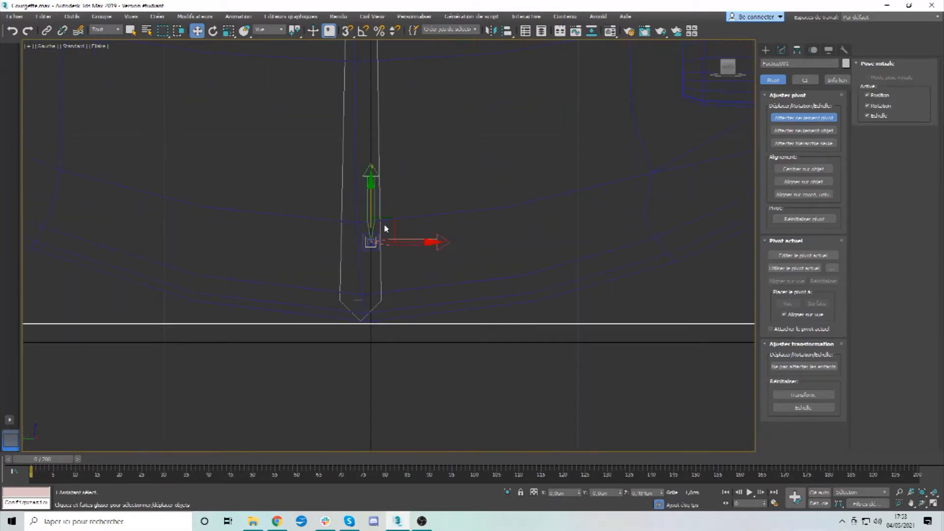
{"action": "left_click_drag", "start_coordinate": [371, 202], "coordinate": [372, 285]}
{"action": "left_click", "coordinate": [812, 195]}
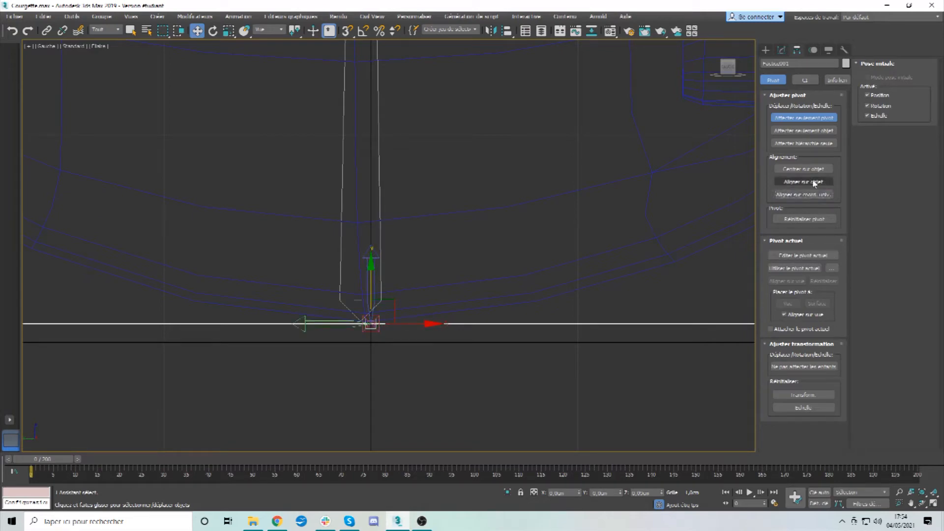
{"action": "left_click", "coordinate": [792, 117]}
Align the dummy's pivot to the body bone's pivot on X, Y and Z
{"action": "left_click", "coordinate": [506, 31]}
{"action": "left_click", "coordinate": [350, 307]}
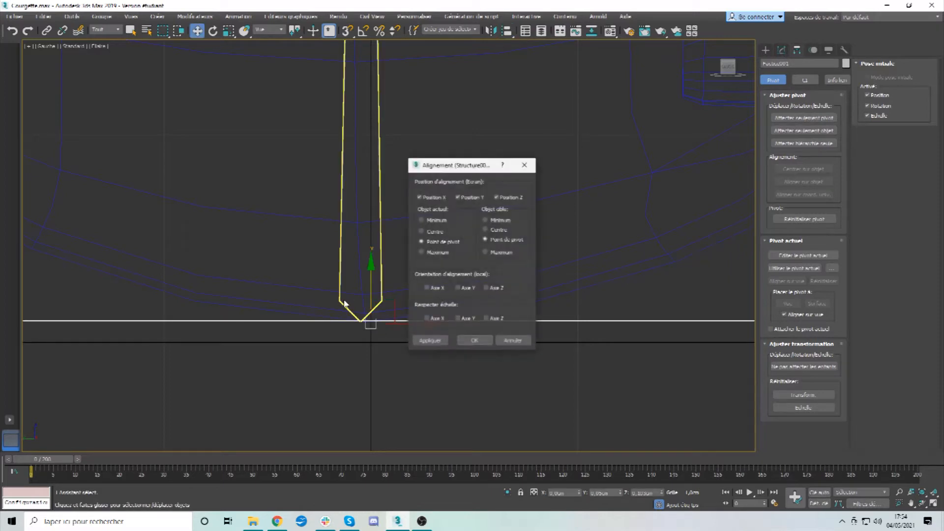
{"action": "left_click", "coordinate": [473, 340]}
Select the large body bone and link it to the dummy as its parent
{"action": "scroll", "coordinate": [448, 270], "scroll_direction": "down", "scroll_amount": 5}
{"action": "middle_click_drag", "start_coordinate": [449, 269], "coordinate": [388, 363]}
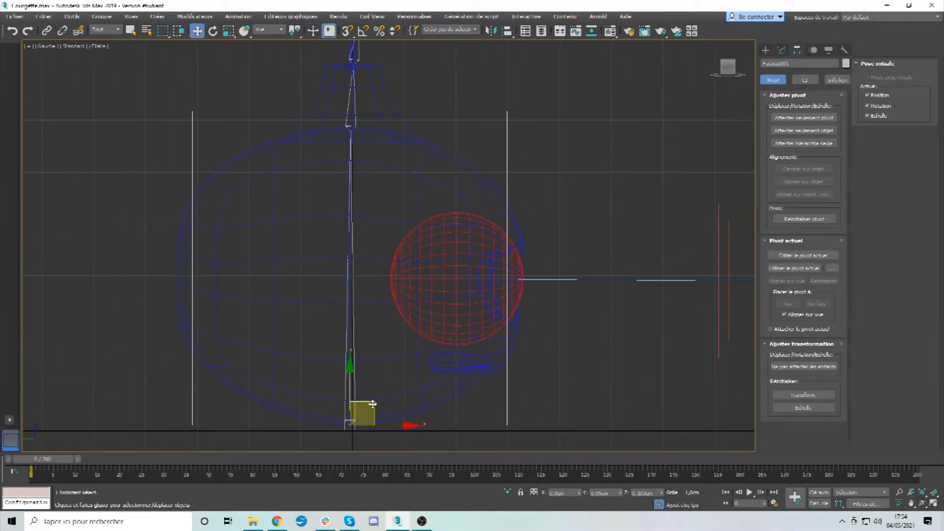
{"action": "left_click", "coordinate": [344, 404]}
{"action": "left_click", "coordinate": [46, 31]}
{"action": "scroll", "coordinate": [352, 276], "scroll_direction": "up", "scroll_amount": 4}
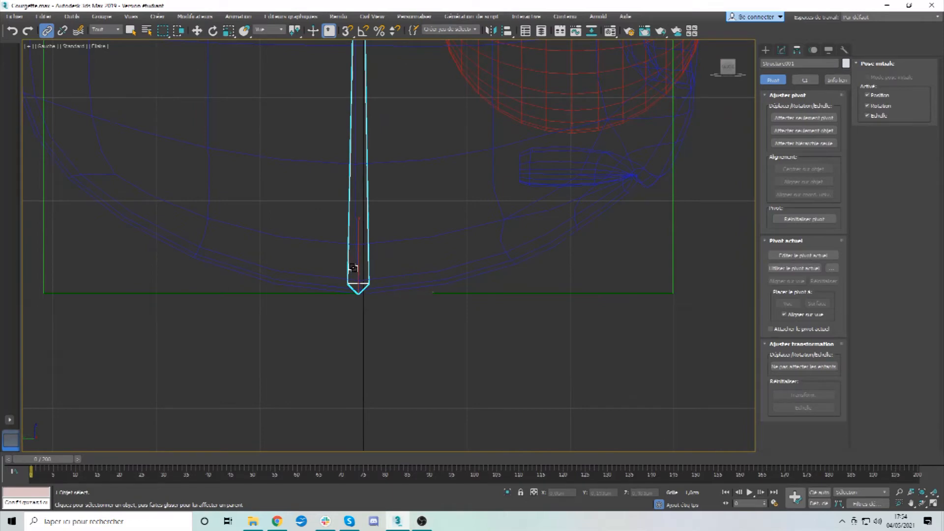
{"action": "left_click_drag", "start_coordinate": [352, 267], "coordinate": [541, 299]}
{"action": "key", "text": "alt+w"}
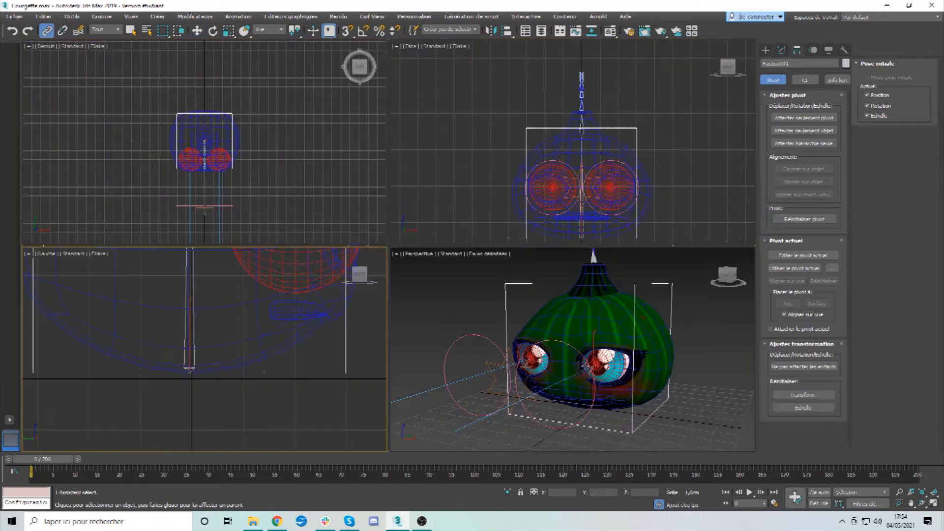
Try raising the dummy in the perspective view to test how the bones and eye controllers follow it
{"action": "middle_click", "coordinate": [565, 367]}
{"action": "key", "text": "alt+w"}
{"action": "middle_click_drag", "start_coordinate": [454, 331], "coordinate": [566, 334], "text": "alt"}
{"action": "left_click", "coordinate": [200, 32]}
{"action": "scroll", "coordinate": [298, 272], "scroll_direction": "down", "scroll_amount": 3}
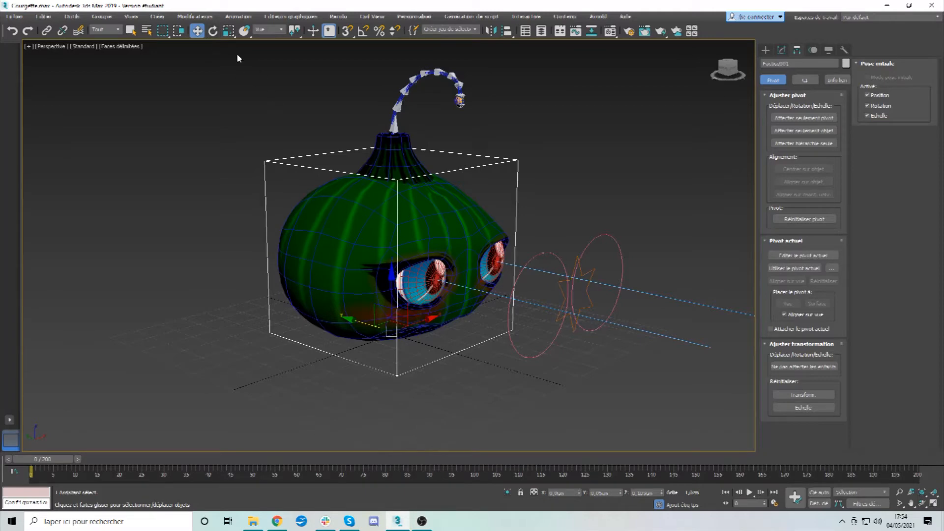
{"action": "left_click_drag", "start_coordinate": [391, 292], "coordinate": [374, 266]}
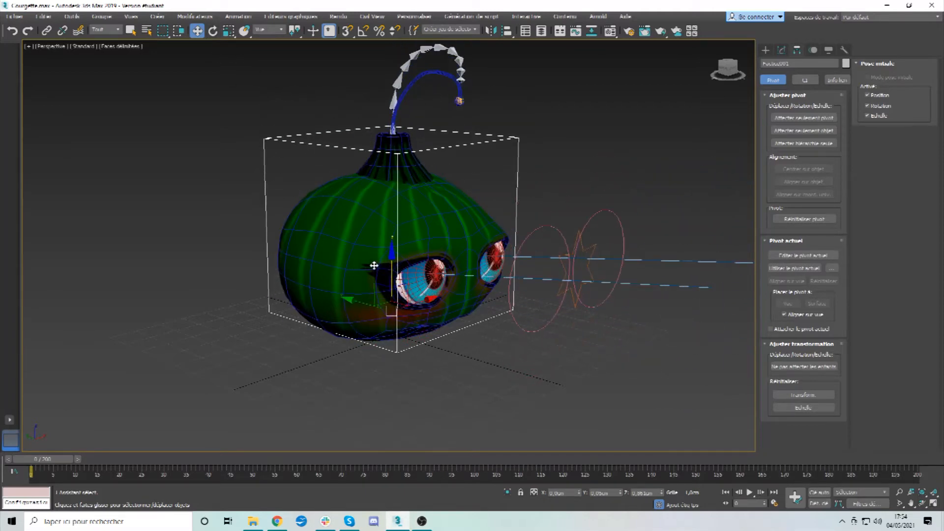
Turn off the body mesh's Lissage maillage modifier and collapse its Développer UVW modifier into the editable poly, putting the scene on hold
{"action": "scroll", "coordinate": [374, 266], "scroll_direction": "up", "scroll_amount": 3}
{"action": "left_click", "coordinate": [364, 239]}
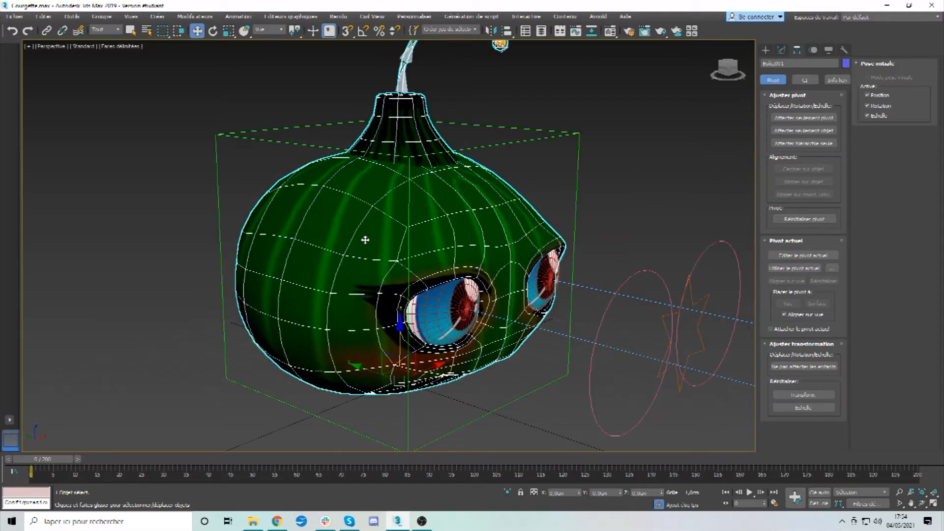
{"action": "middle_click_drag", "start_coordinate": [460, 210], "coordinate": [421, 232]}
{"action": "left_click", "coordinate": [781, 49]}
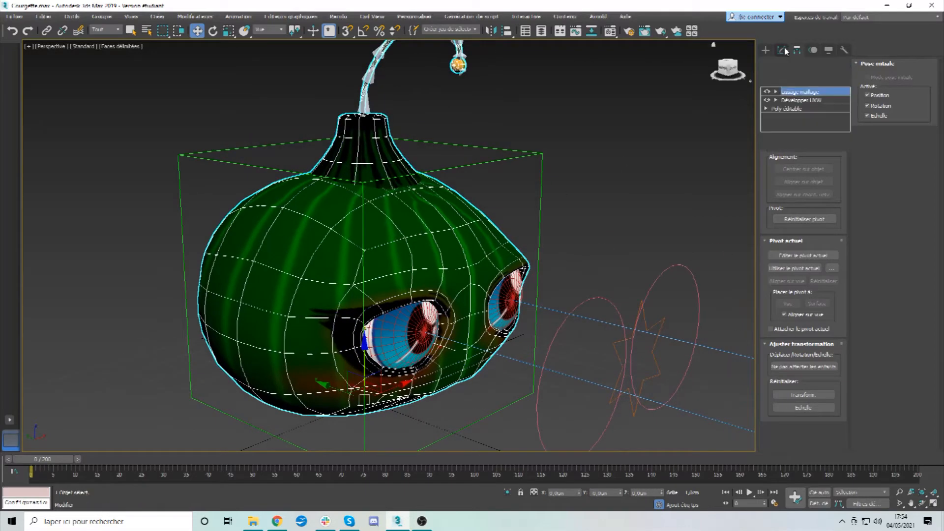
{"action": "left_click", "coordinate": [767, 92]}
{"action": "left_click", "coordinate": [803, 100]}
{"action": "right_click", "coordinate": [804, 100]}
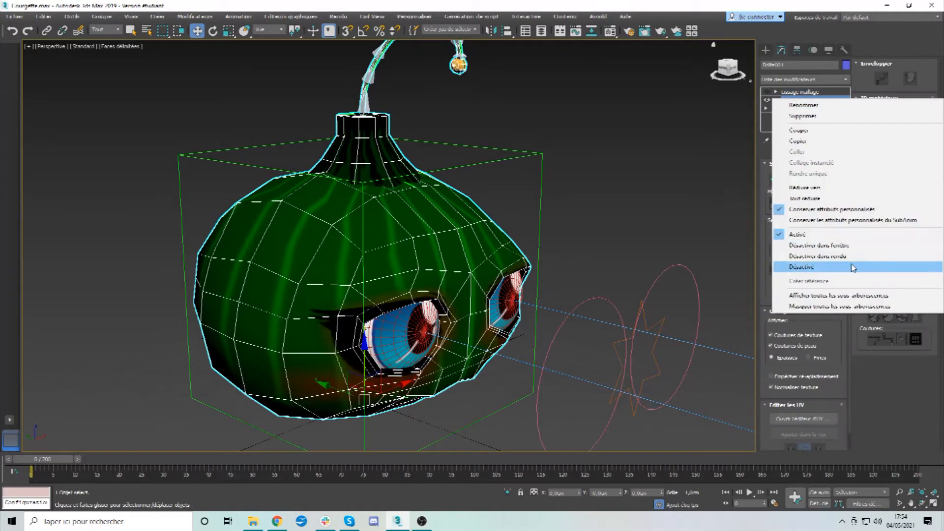
{"action": "left_click", "coordinate": [810, 188]}
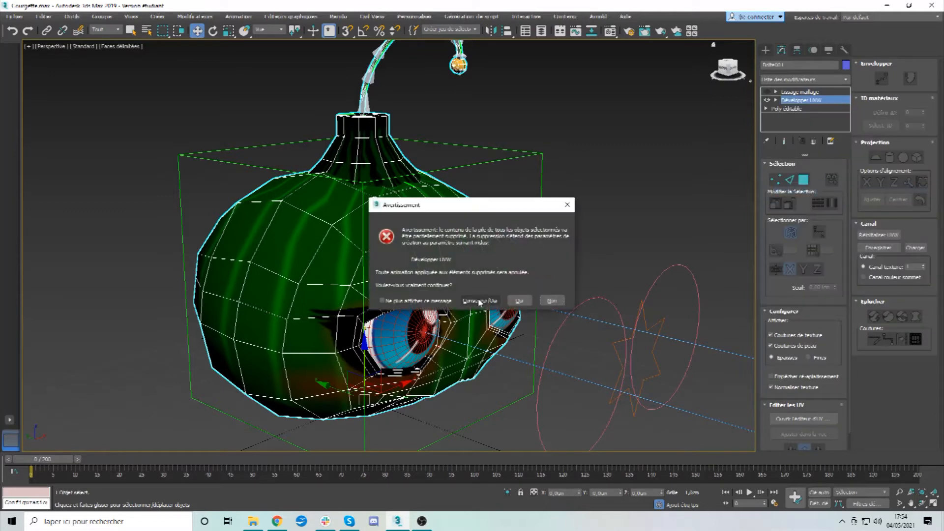
{"action": "left_click", "coordinate": [479, 301]}
Add a Peau (skin) modifier to the body mesh directly above Poly éditable
{"action": "left_click", "coordinate": [787, 100]}
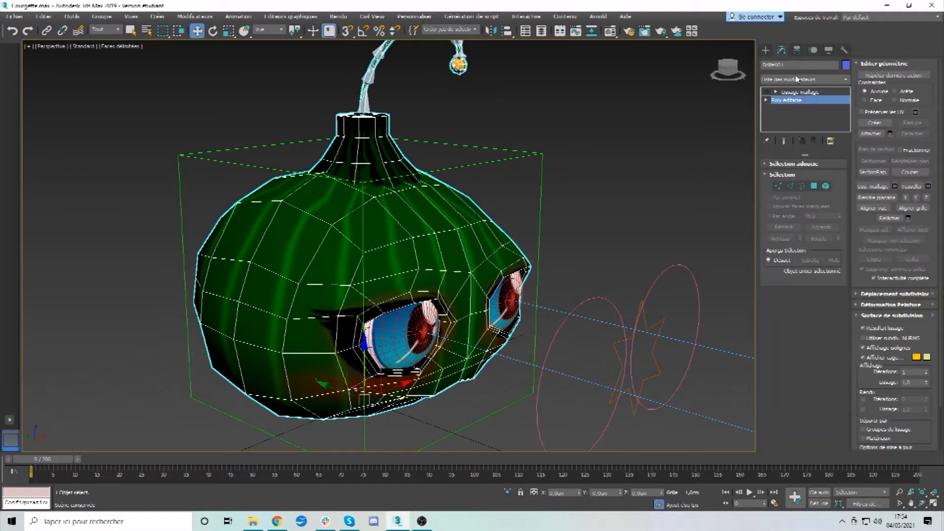
{"action": "left_click", "coordinate": [794, 80]}
{"action": "type", "text": "pe"}
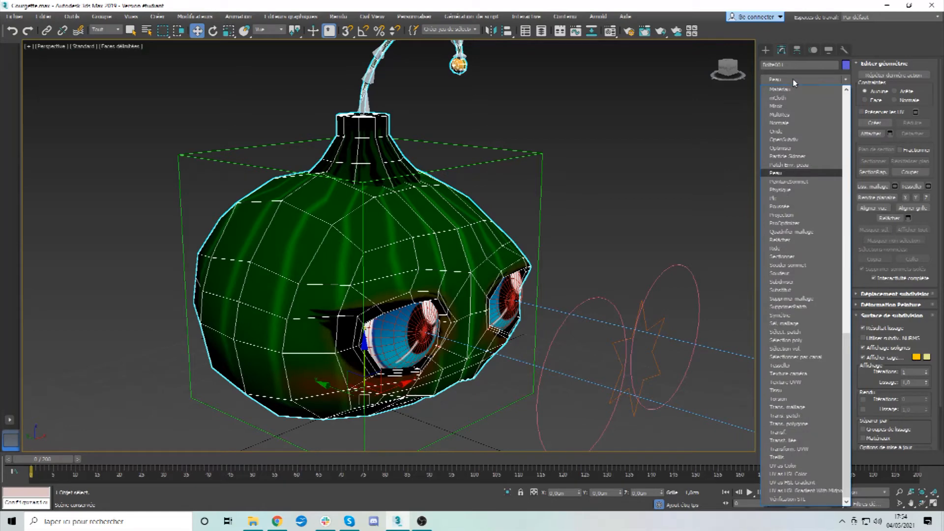
{"action": "key", "text": "Return"}
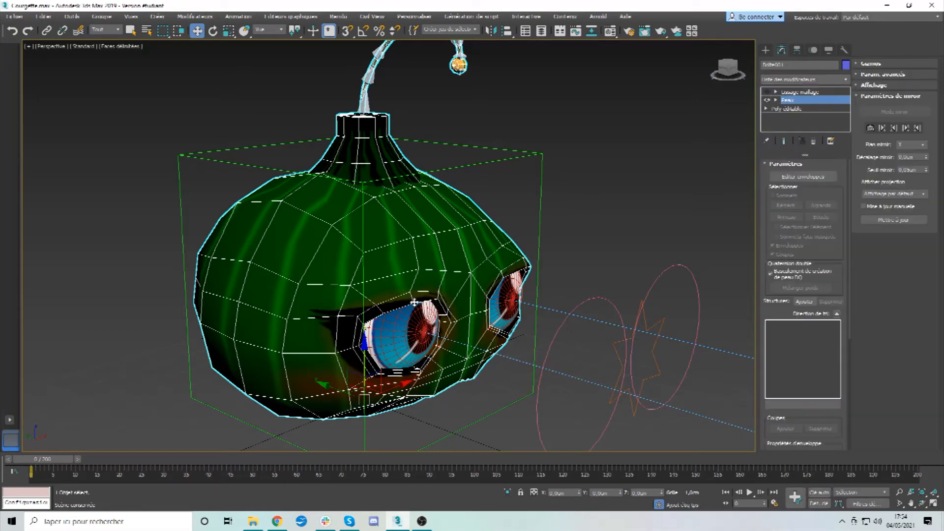
Select only the 12 bones of the body and stem chain and save them as the selection set "corps courgette"
{"action": "key", "text": "alt+w"}
{"action": "middle_click", "coordinate": [259, 359]}
{"action": "key", "text": "alt+w"}
{"action": "middle_click_drag", "start_coordinate": [223, 332], "coordinate": [252, 323]}
{"action": "scroll", "coordinate": [370, 261], "scroll_direction": "up", "scroll_amount": 2}
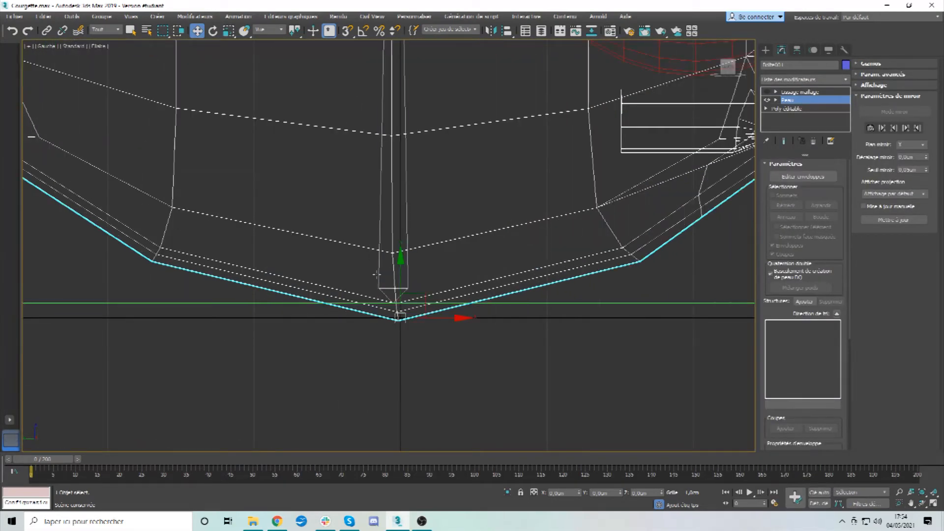
{"action": "left_click", "coordinate": [377, 273]}
{"action": "middle_click_drag", "start_coordinate": [379, 272], "coordinate": [321, 333]}
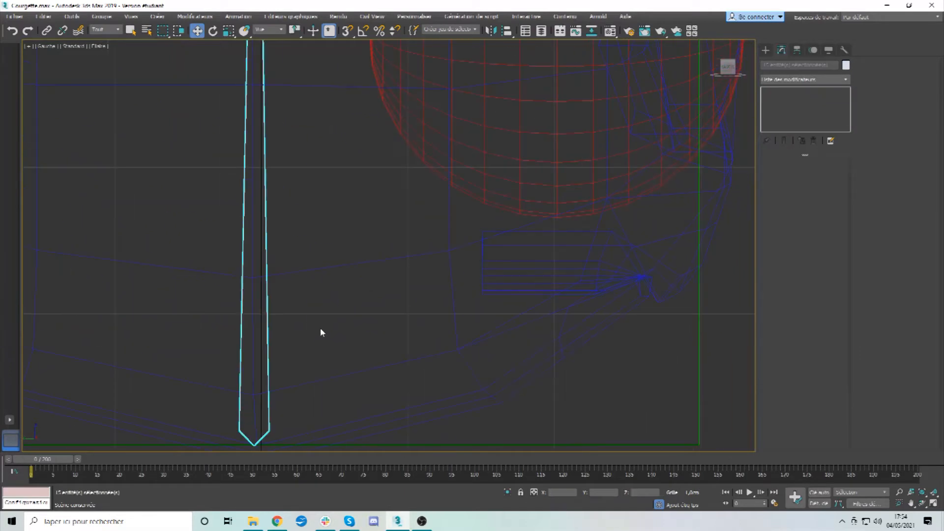
{"action": "scroll", "coordinate": [320, 333], "scroll_direction": "down", "scroll_amount": 5}
{"action": "left_click_drag", "start_coordinate": [451, 152], "coordinate": [451, 154]}
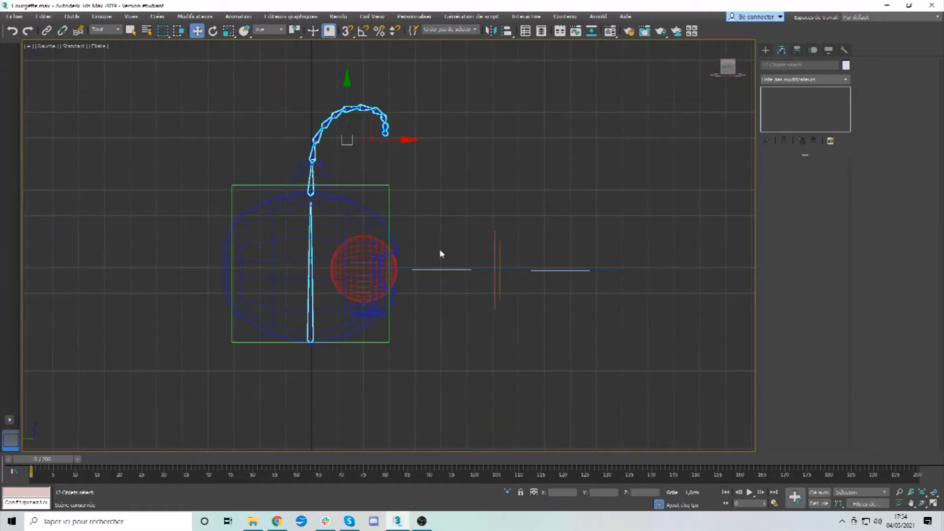
{"action": "left_click", "coordinate": [444, 29]}
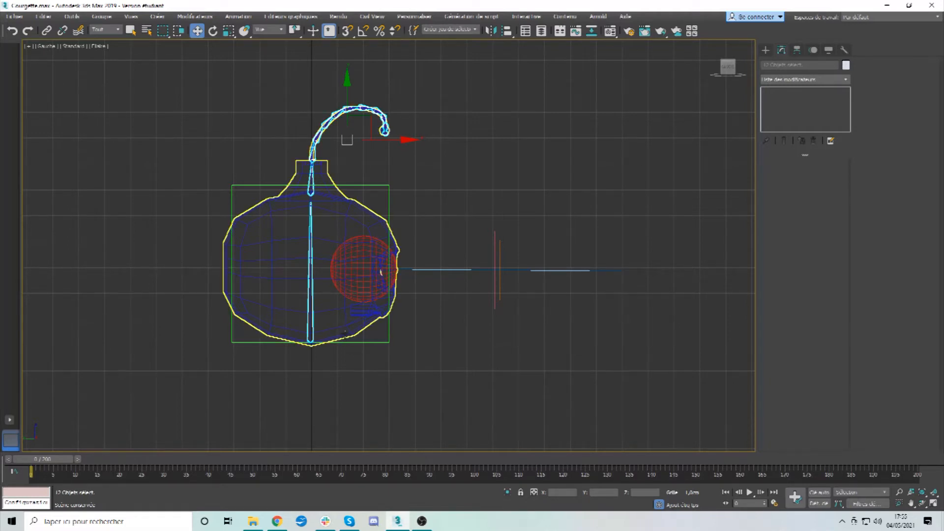
Add the bones of the "corps courgette" selection set, Structure001 to Structure012, to the body mesh's Peau modifier
{"action": "left_click", "coordinate": [381, 267]}
{"action": "left_click", "coordinate": [791, 100]}
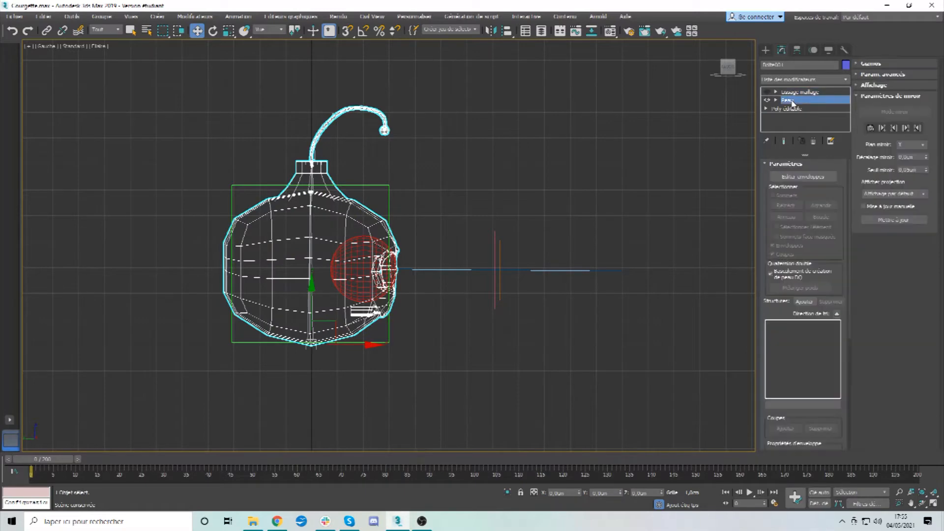
{"action": "left_click", "coordinate": [804, 302]}
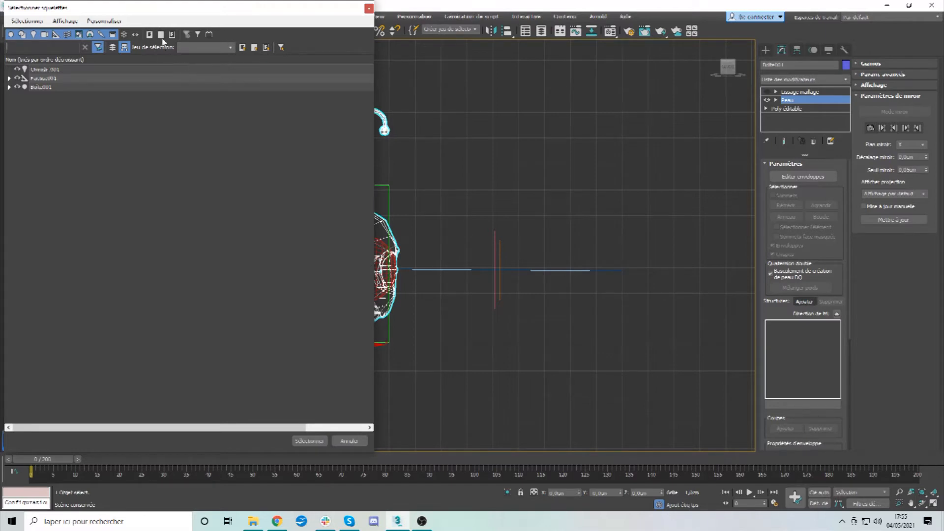
{"action": "left_click", "coordinate": [229, 46]}
{"action": "left_click", "coordinate": [209, 58]}
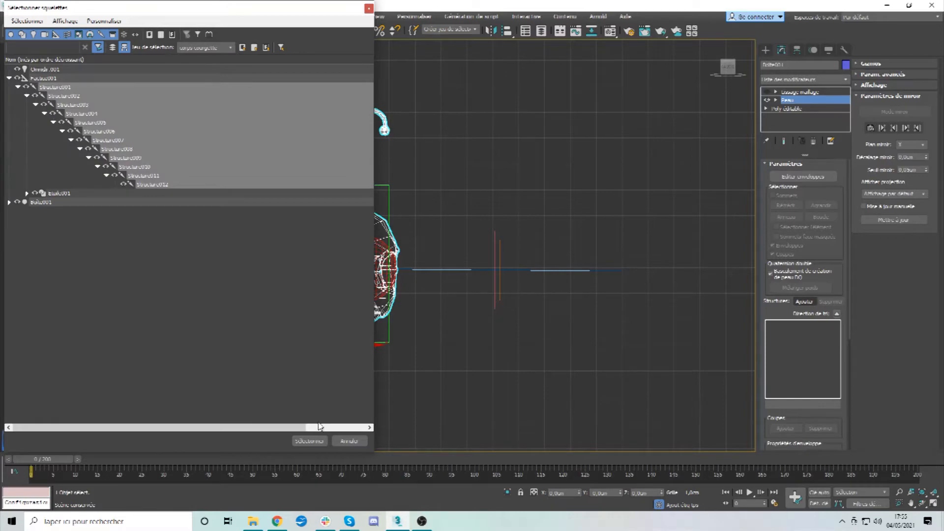
{"action": "left_click", "coordinate": [307, 440]}
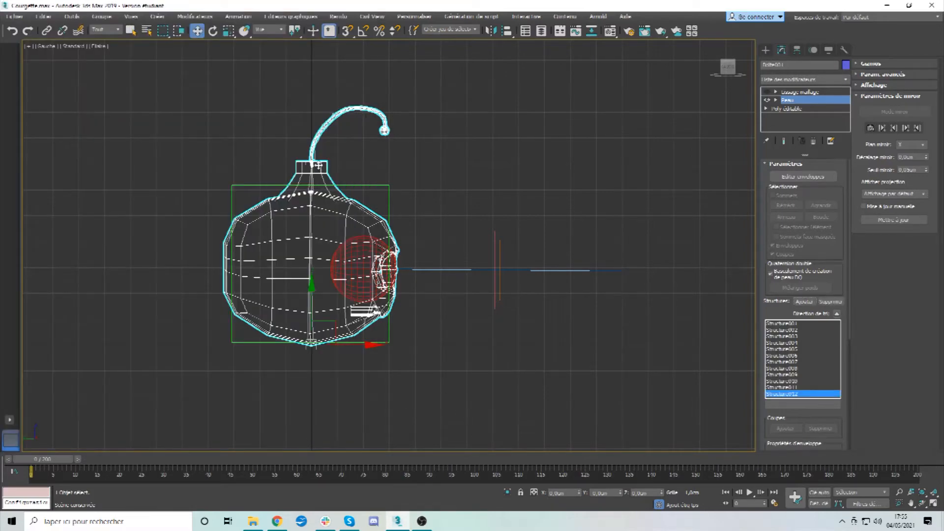
Try scaling the dummy to test the skinned body, and undo the scaling
{"action": "left_click", "coordinate": [352, 184]}
{"action": "left_click", "coordinate": [229, 31]}
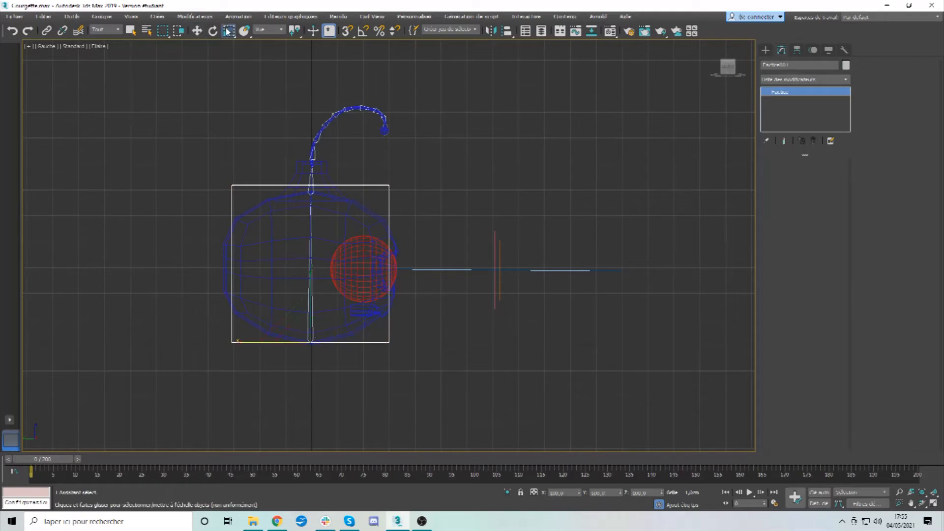
{"action": "left_click_drag", "start_coordinate": [312, 287], "coordinate": [298, 266]}
{"action": "key", "text": "ctrl+z"}
{"action": "scroll", "coordinate": [401, 267], "scroll_direction": "up", "scroll_amount": 2}
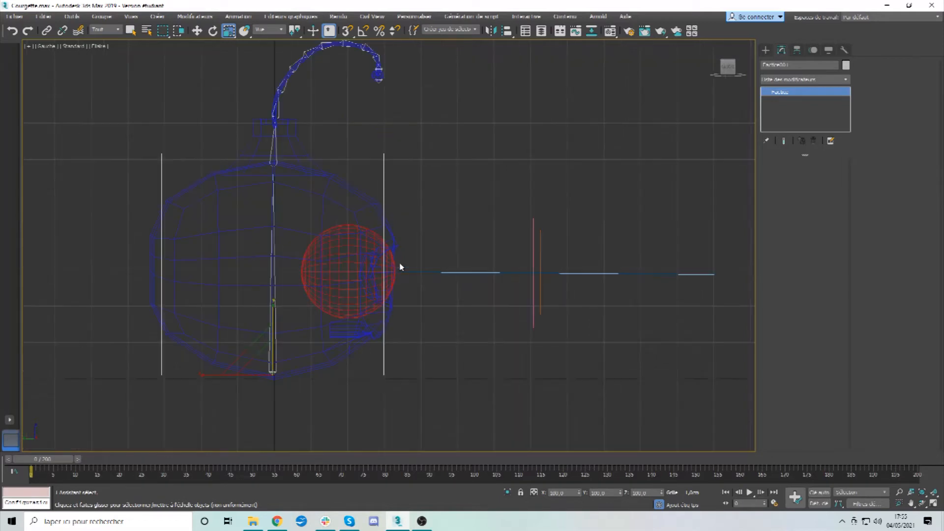
Link the star-shaped eye controller to the dummy as its parent
{"action": "left_click", "coordinate": [539, 267]}
{"action": "left_click", "coordinate": [47, 31]}
{"action": "left_click_drag", "start_coordinate": [544, 264], "coordinate": [384, 366]}
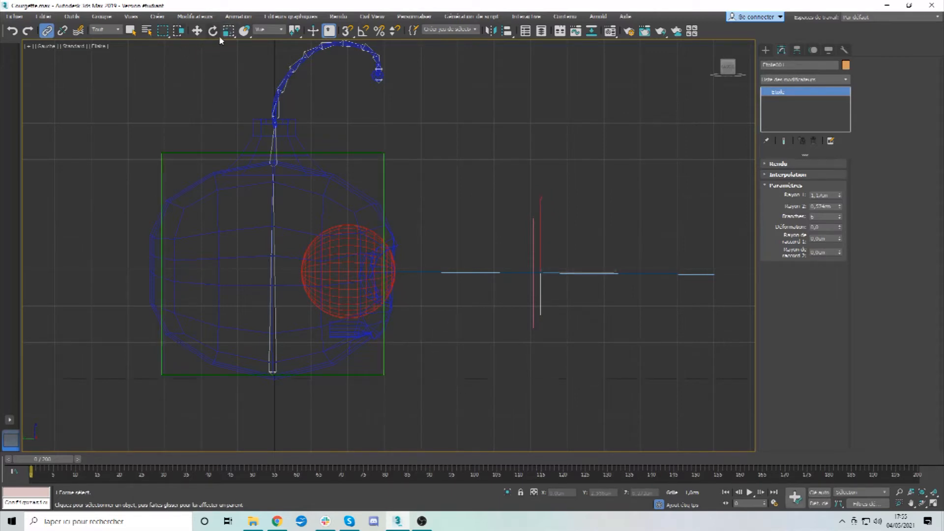
{"action": "left_click", "coordinate": [196, 31]}
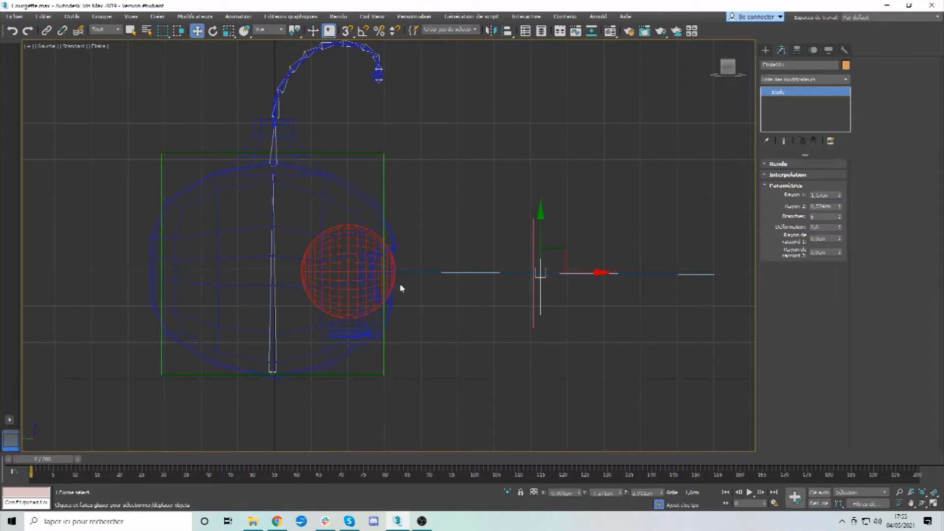
Try squashing the dummy vertically to test the linked controllers and eyes, and undo the scaling
{"action": "left_click", "coordinate": [383, 358]}
{"action": "left_click", "coordinate": [383, 351]}
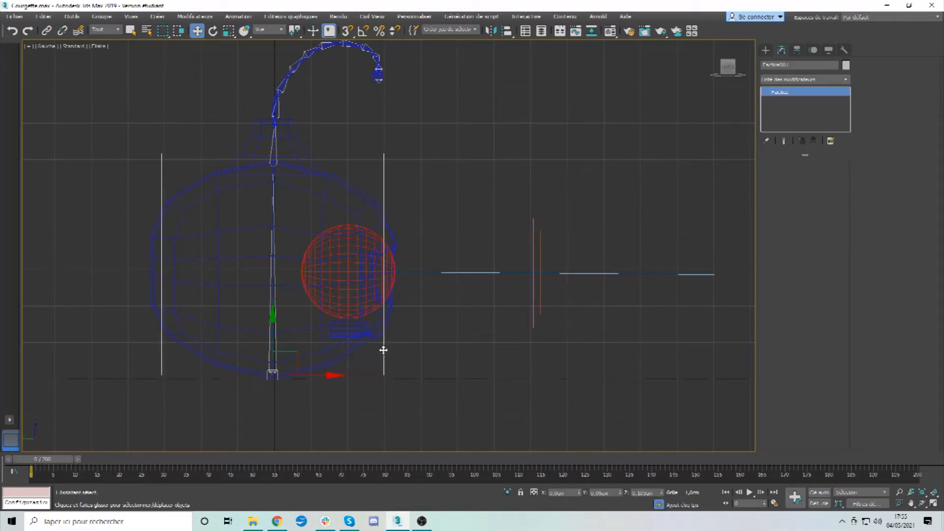
{"action": "left_click", "coordinate": [229, 30]}
{"action": "left_click_drag", "start_coordinate": [272, 312], "coordinate": [269, 328]}
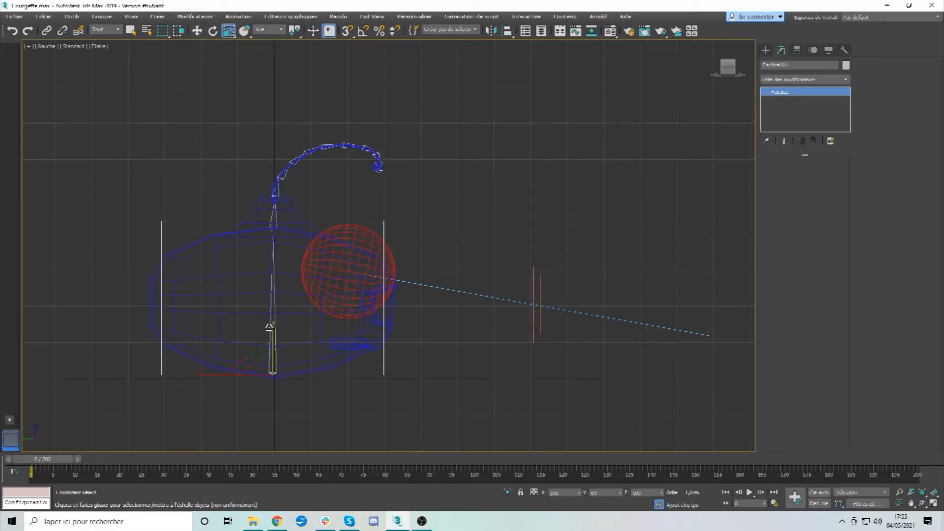
{"action": "key", "text": "ctrl+z"}
Select the two eyeball spheres and link them to the dummy as their parent
{"action": "middle_click_drag", "start_coordinate": [376, 286], "coordinate": [379, 290]}
{"action": "scroll", "coordinate": [388, 275], "scroll_direction": "up", "scroll_amount": 3}
{"action": "left_click", "coordinate": [413, 284]}
{"action": "left_click_drag", "start_coordinate": [438, 323], "coordinate": [281, 364]}
{"action": "left_click_drag", "start_coordinate": [212, 182], "coordinate": [212, 183]}
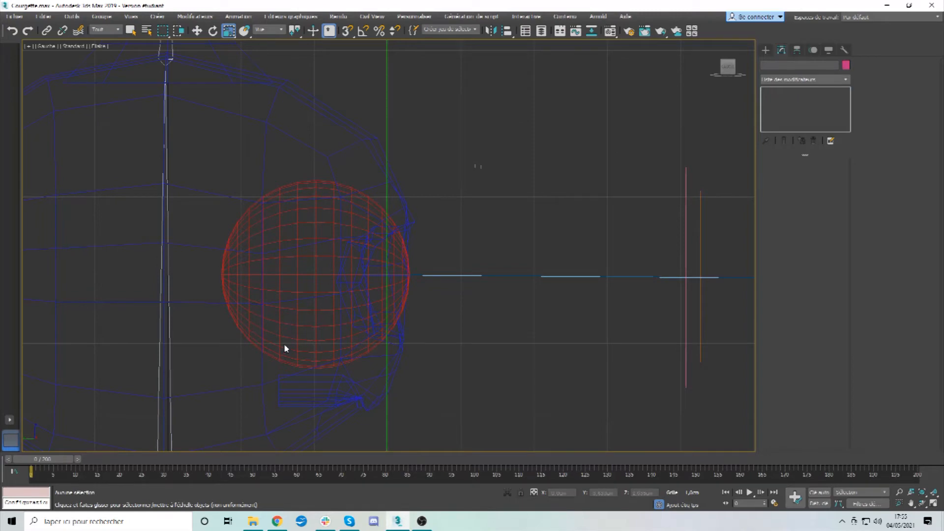
{"action": "left_click_drag", "start_coordinate": [199, 385], "coordinate": [198, 385]}
{"action": "middle_click_drag", "start_coordinate": [347, 339], "coordinate": [403, 293]}
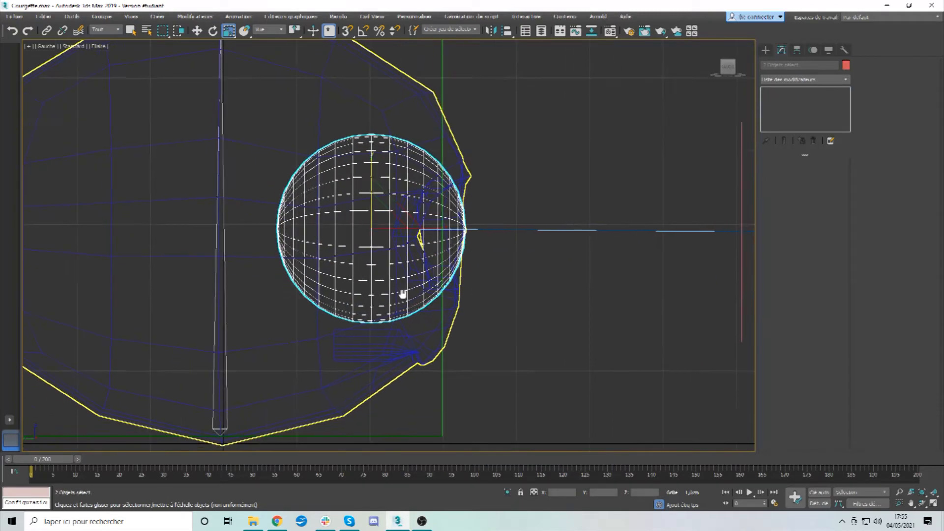
{"action": "left_click", "coordinate": [47, 30]}
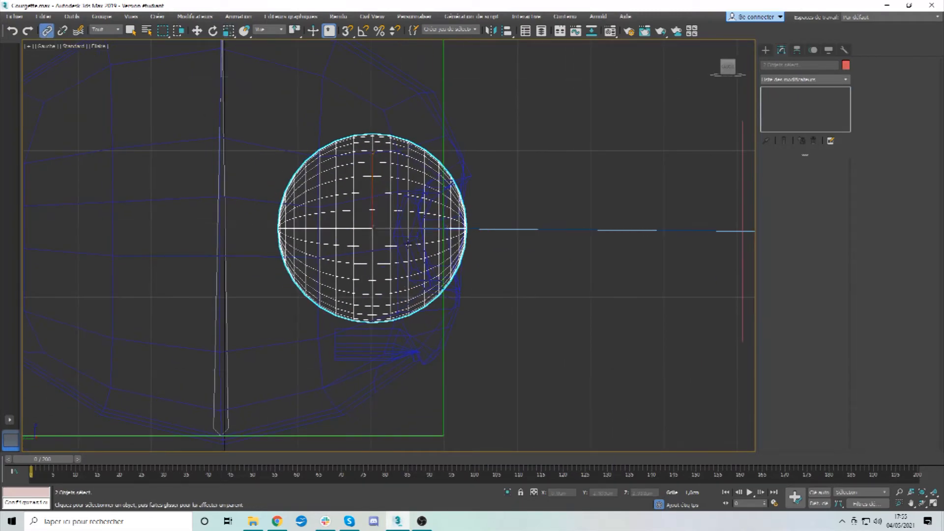
{"action": "left_click_drag", "start_coordinate": [461, 243], "coordinate": [448, 402]}
Try scaling the dummy again to test whether the linked eyeballs deform with the body
{"action": "left_click", "coordinate": [228, 31]}
{"action": "left_click", "coordinate": [444, 401]}
{"action": "scroll", "coordinate": [445, 381], "scroll_direction": "down", "scroll_amount": 5}
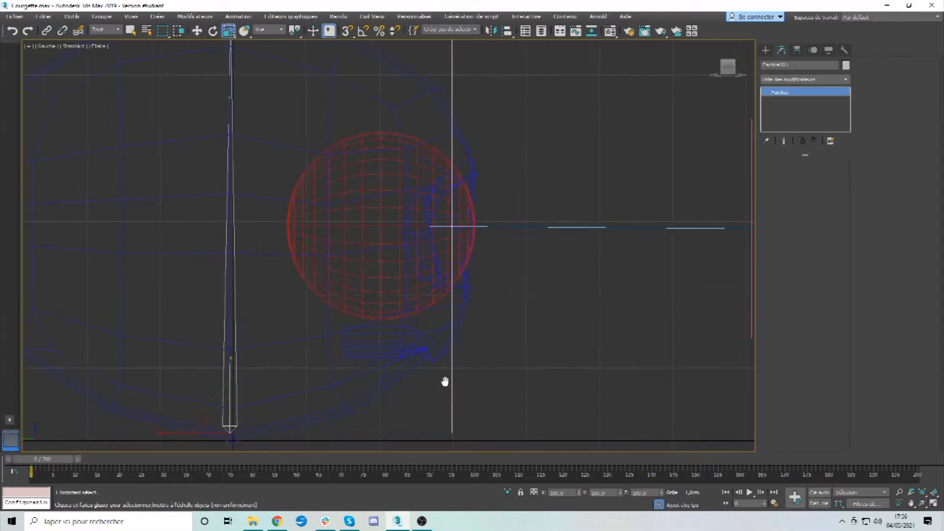
{"action": "mouse_move", "coordinate": [303, 329]}
{"action": "left_mouse_down"}
{"action": "mouse_move", "coordinate": [297, 364]}
{"action": "mouse_move", "coordinate": [290, 313]}
{"action": "mouse_move", "coordinate": [288, 326]}
{"action": "left_mouse_up"}
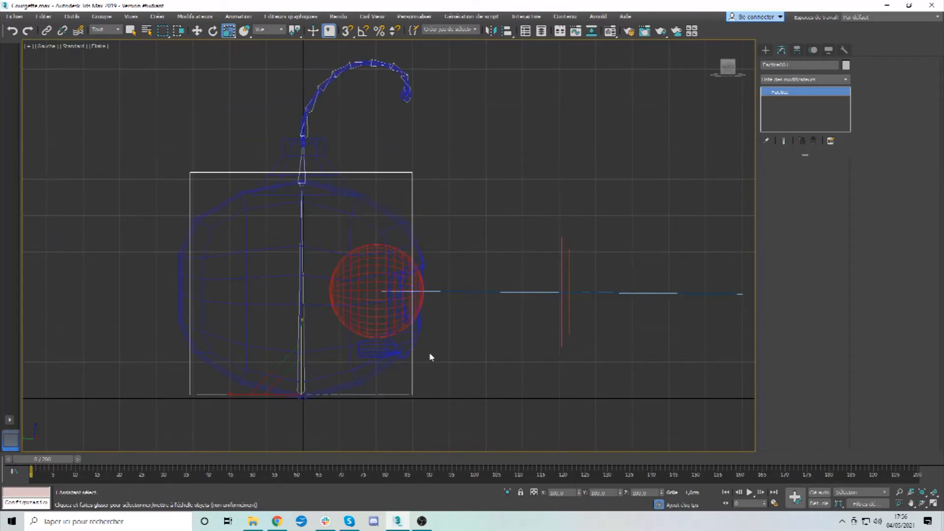
Start the Structures tool for creating bones, with the front view maximized
{"action": "key", "text": "alt+w"}
{"action": "key", "text": "alt+w"}
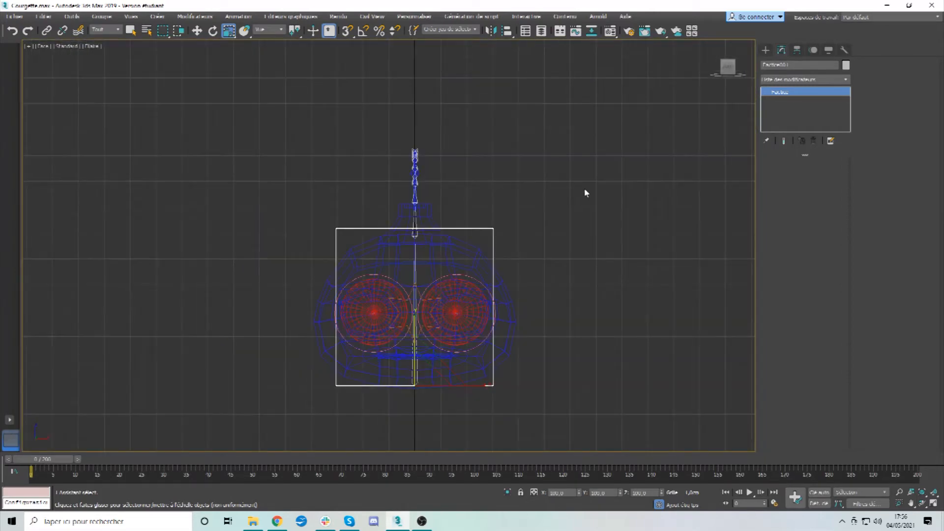
{"action": "left_click", "coordinate": [768, 49]}
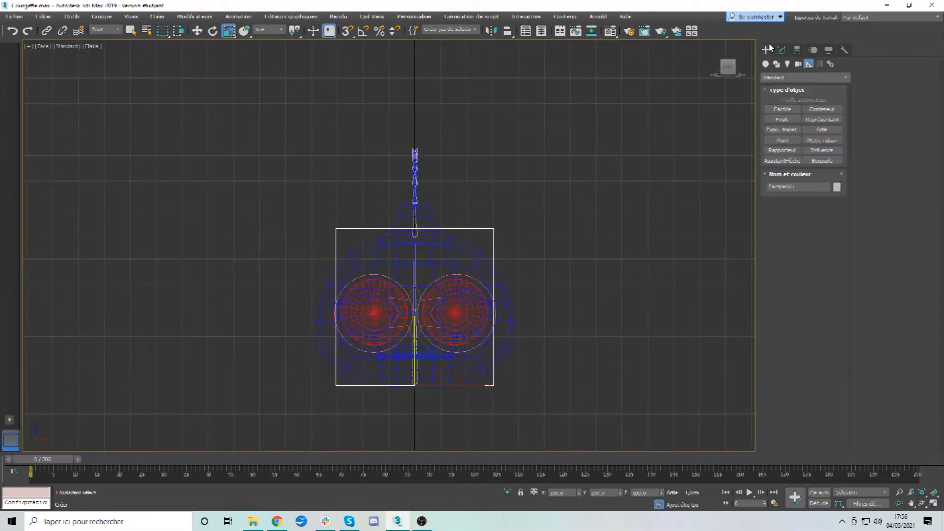
{"action": "left_click", "coordinate": [819, 64]}
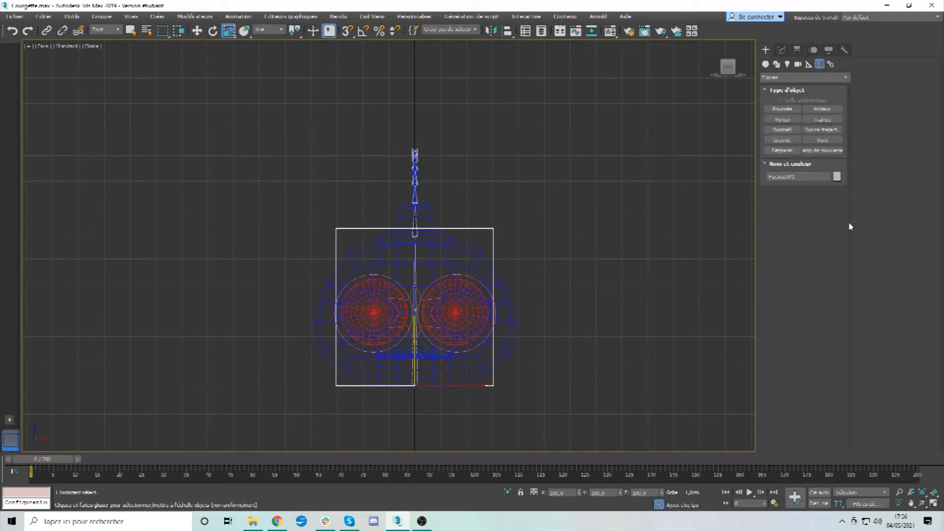
{"action": "left_click", "coordinate": [831, 65]}
{"action": "left_click", "coordinate": [778, 109]}
{"action": "scroll", "coordinate": [376, 318], "scroll_direction": "up", "scroll_amount": 5}
{"action": "scroll", "coordinate": [358, 234], "scroll_direction": "up", "scroll_amount": 3}
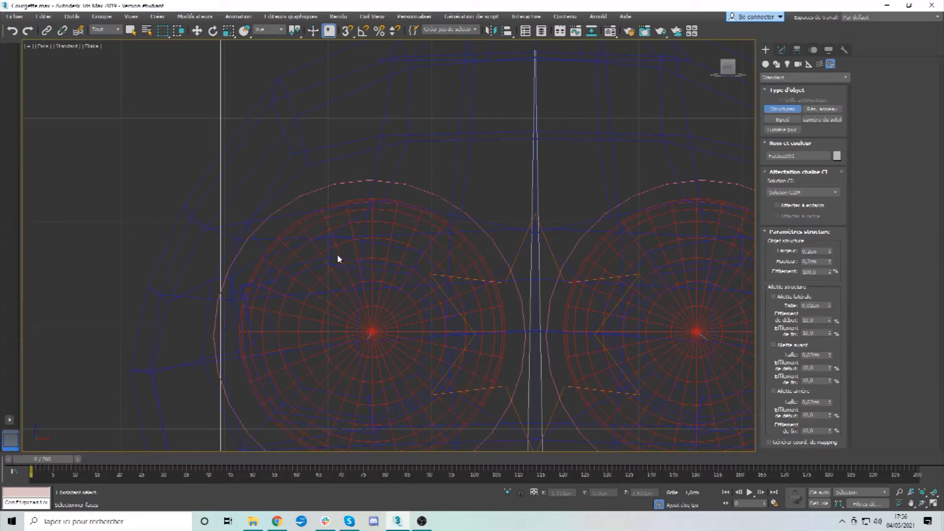
{"action": "left_click", "coordinate": [351, 253]}
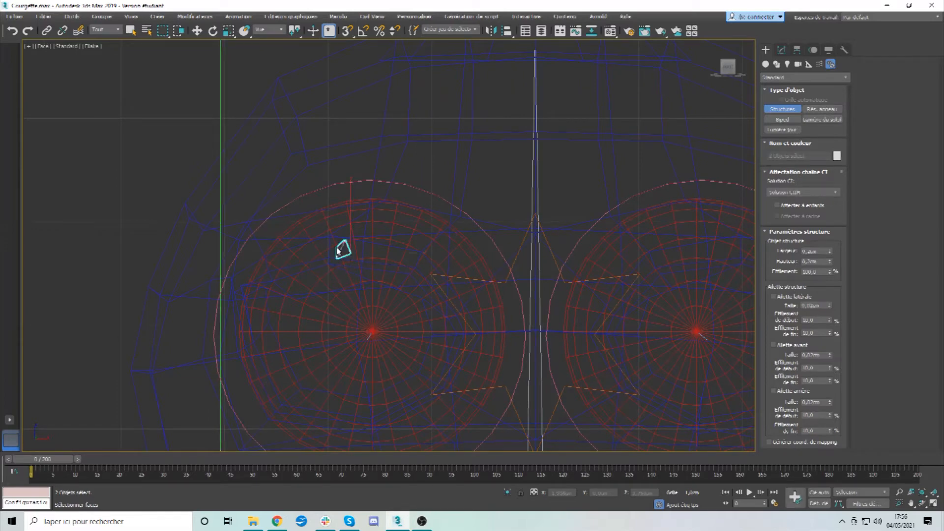
{"action": "right_click", "coordinate": [325, 244]}
Abandon the bone started in the front view and draw one short bone at the upper eyelid in the left view
{"action": "key", "text": "alt+w"}
{"action": "right_click", "coordinate": [226, 352]}
{"action": "key", "text": "alt+w"}
{"action": "scroll", "coordinate": [406, 269], "scroll_direction": "up", "scroll_amount": 4}
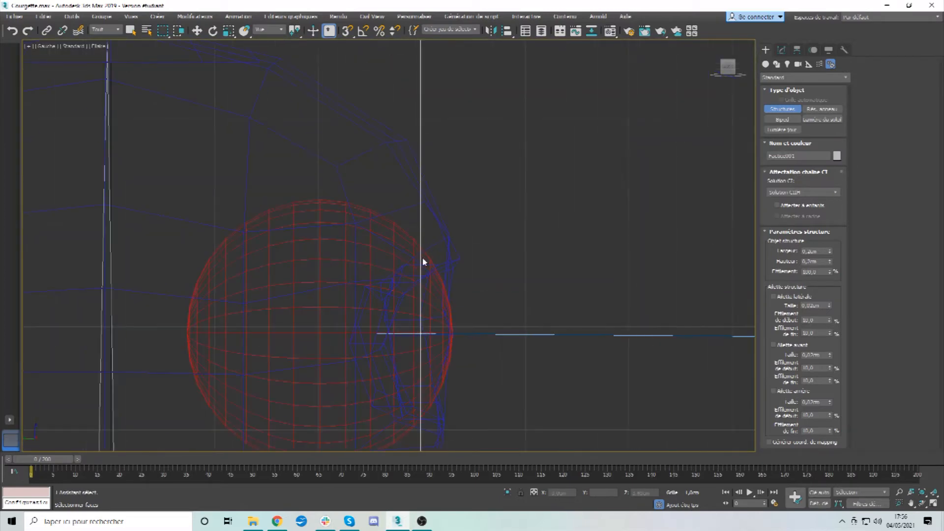
{"action": "left_click", "coordinate": [387, 268]}
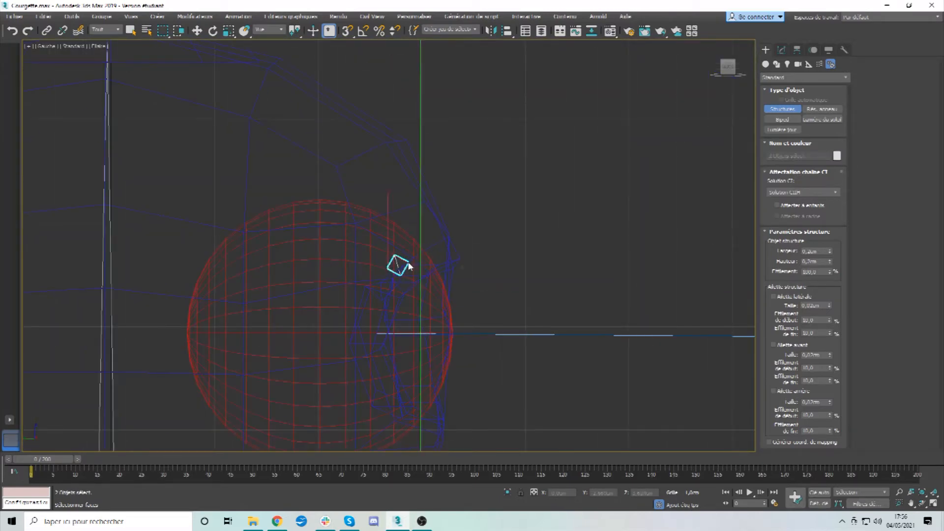
{"action": "left_click", "coordinate": [412, 261]}
{"action": "right_click", "coordinate": [467, 266]}
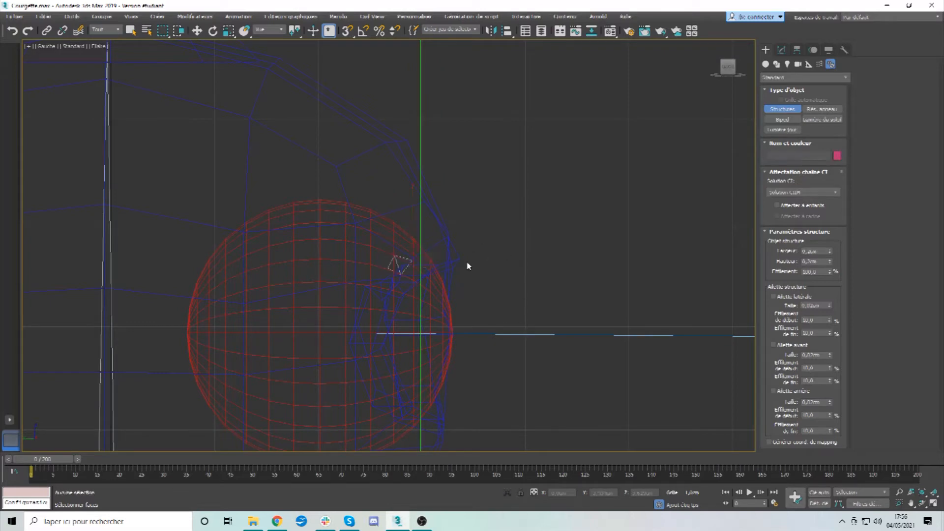
Move the short bone sideways from the body's centre plane onto the upper eyelid of one eye, and check its placement in perspective
{"action": "left_click", "coordinate": [196, 31]}
{"action": "left_click_drag", "start_coordinate": [353, 221], "coordinate": [352, 219]}
{"action": "key", "text": "alt+w"}
{"action": "middle_click", "coordinate": [596, 153]}
{"action": "key", "text": "alt+w"}
{"action": "middle_click_drag", "start_coordinate": [601, 209], "coordinate": [572, 206]}
{"action": "left_click_drag", "start_coordinate": [550, 247], "coordinate": [362, 246]}
{"action": "key", "text": "alt+w"}
{"action": "middle_click", "coordinate": [551, 357]}
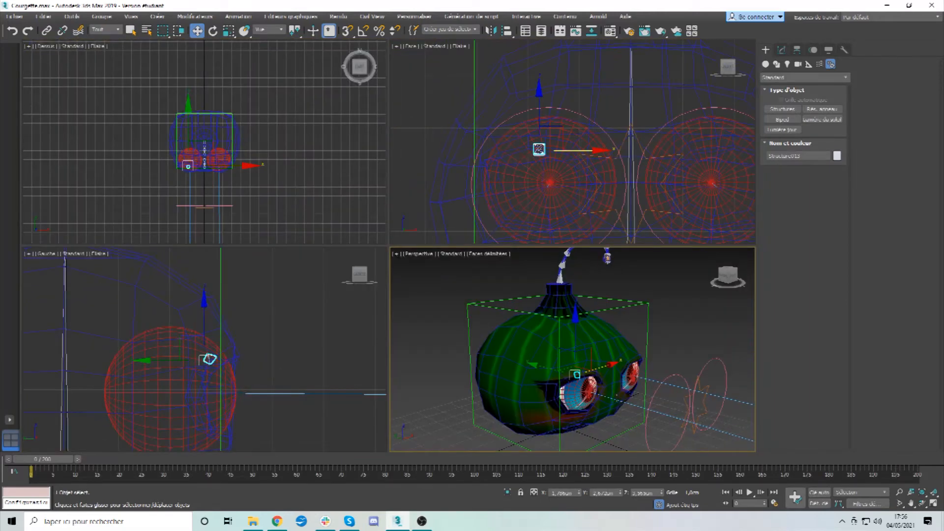
{"action": "key", "text": "alt+w"}
{"action": "middle_click_drag", "start_coordinate": [585, 362], "coordinate": [552, 375], "text": "alt"}
{"action": "scroll", "coordinate": [438, 339], "scroll_direction": "up", "scroll_amount": 4}
{"action": "middle_click_drag", "start_coordinate": [423, 329], "coordinate": [396, 313], "text": "alt"}
Clone the upper eyelid bone as a Copy onto the matching spot of the other eye in the front view
{"action": "key", "text": "alt+w"}
{"action": "middle_click", "coordinate": [568, 169]}
{"action": "key", "text": "alt+w"}
{"action": "middle_click_drag", "start_coordinate": [580, 183], "coordinate": [413, 179]}
{"action": "middle_click_drag", "start_coordinate": [201, 277], "coordinate": [215, 225]}
{"action": "mouse_move", "coordinate": [215, 208]}
{"action": "left_mouse_down", "text": "shift"}
{"action": "mouse_move", "coordinate": [628, 196]}
{"action": "mouse_move", "coordinate": [589, 194]}
{"action": "left_mouse_up", "text": "shift"}
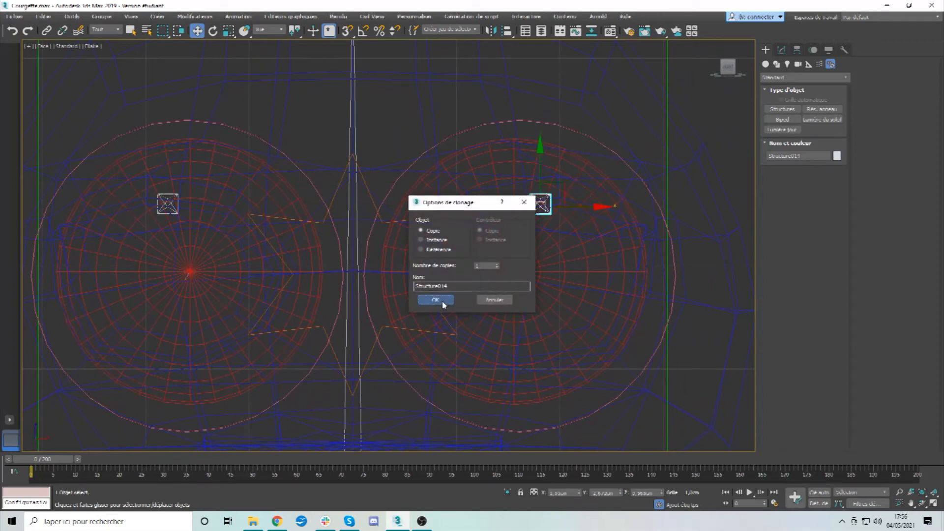
{"action": "left_click", "coordinate": [440, 302]}
Select both upper eyelid bones and clone them straight down as copies to the lower eyelids
{"action": "left_click", "coordinate": [163, 213], "text": "ctrl"}
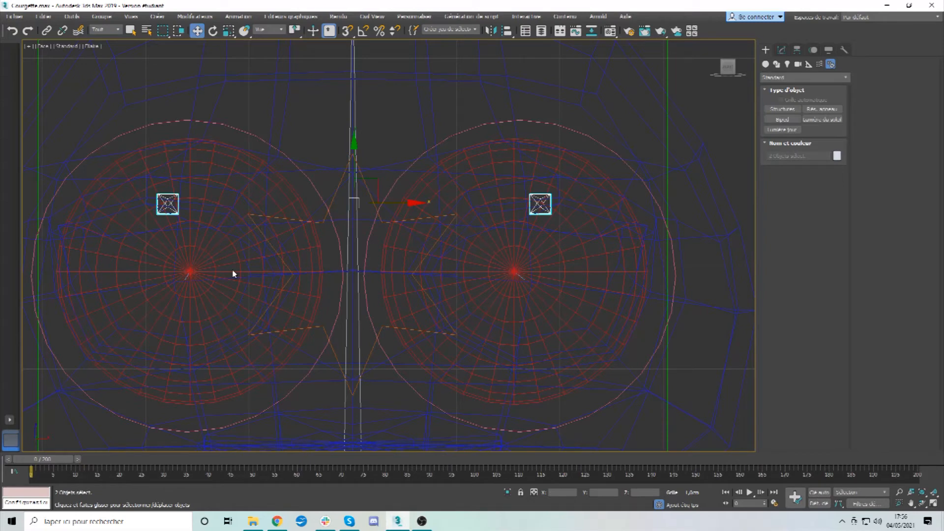
{"action": "middle_click_drag", "start_coordinate": [222, 261], "coordinate": [268, 213]}
{"action": "left_click_drag", "start_coordinate": [376, 115], "coordinate": [329, 292], "text": "shift"}
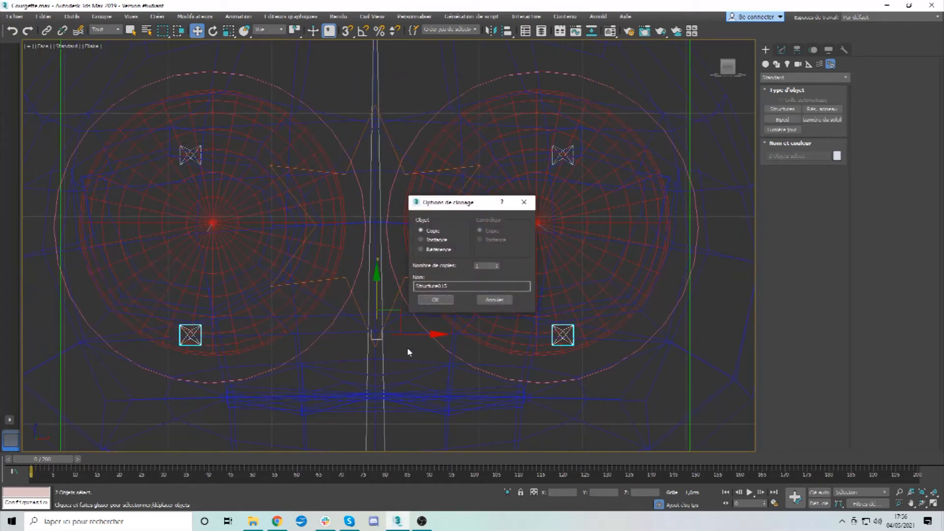
{"action": "left_click", "coordinate": [434, 301]}
Draw a bone in the left view from the vertical body bone forward to the mouth, ending with a small tip bone
{"action": "left_click", "coordinate": [563, 337], "text": "alt"}
{"action": "middle_click_drag", "start_coordinate": [489, 360], "coordinate": [508, 265]}
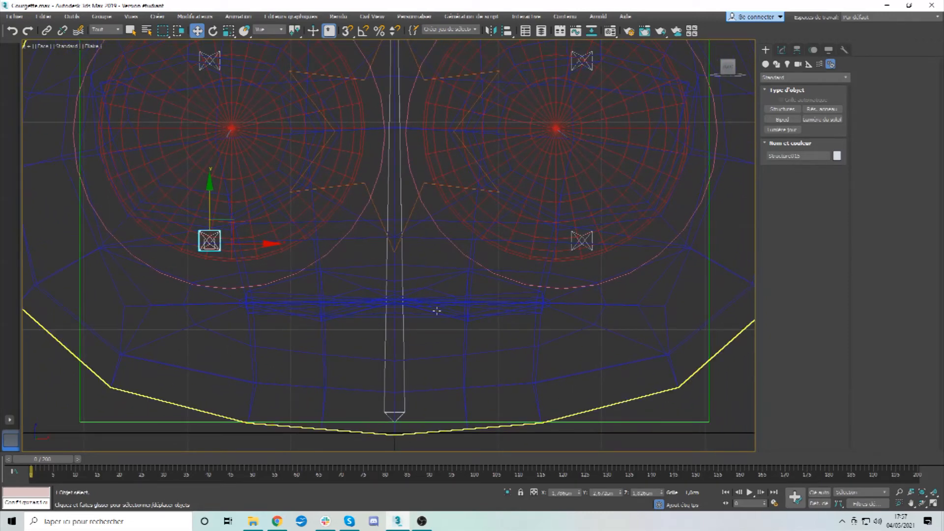
{"action": "middle_click_drag", "start_coordinate": [380, 303], "coordinate": [378, 303]}
{"action": "key", "text": "alt+w"}
{"action": "middle_click", "coordinate": [337, 420]}
{"action": "key", "text": "alt+w"}
{"action": "middle_click_drag", "start_coordinate": [327, 223], "coordinate": [327, 227]}
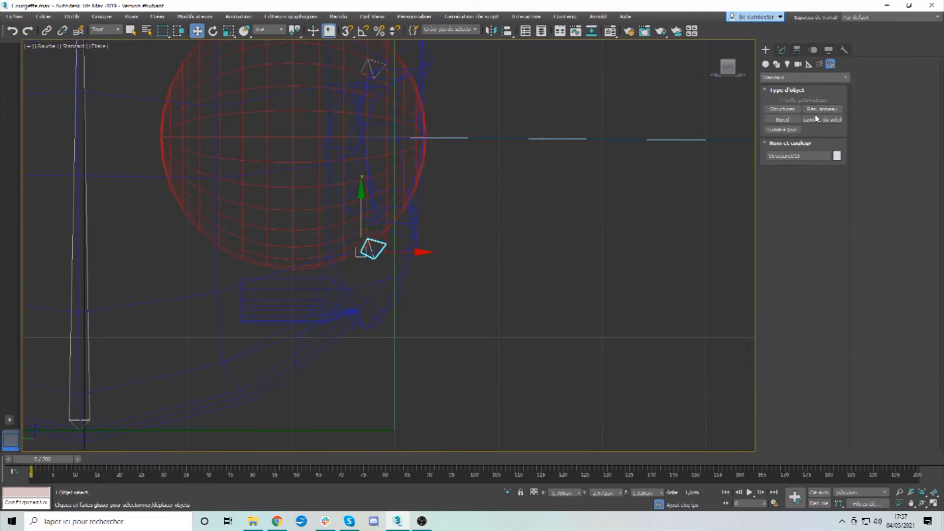
{"action": "left_click", "coordinate": [781, 113]}
{"action": "middle_click_drag", "start_coordinate": [247, 291], "coordinate": [325, 260]}
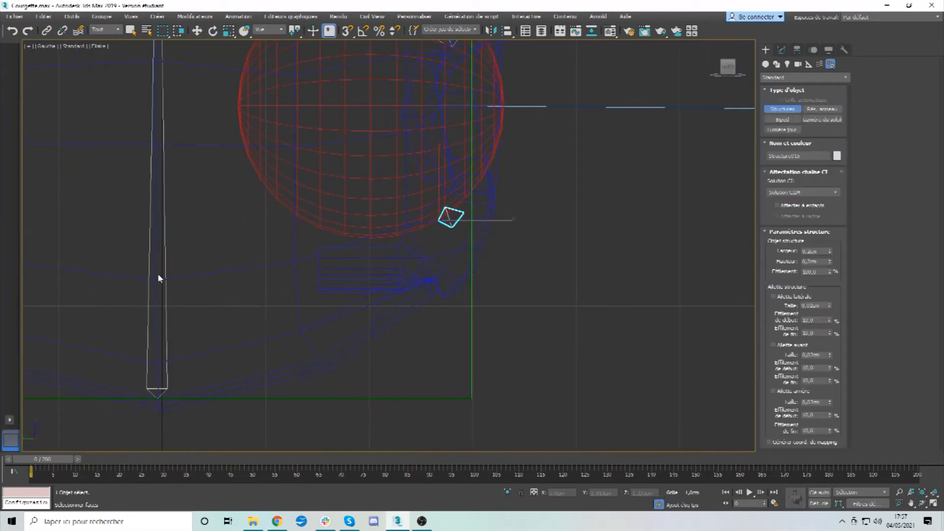
{"action": "left_click", "coordinate": [157, 271]}
{"action": "left_click", "coordinate": [431, 294]}
{"action": "right_click", "coordinate": [431, 294]}
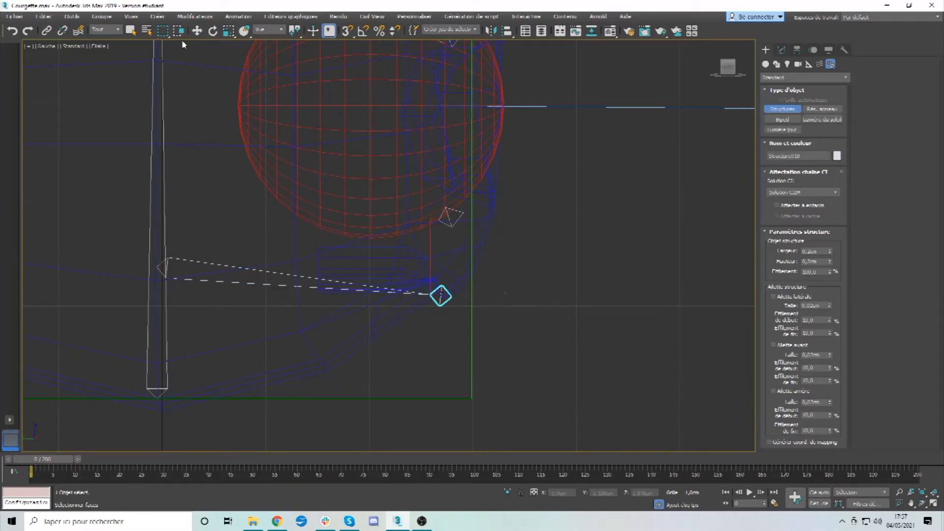
Select the mouth bone and stretch it along its length to about 102 %
{"action": "left_click", "coordinate": [198, 31]}
{"action": "left_click", "coordinate": [211, 281]}
{"action": "left_click", "coordinate": [228, 31]}
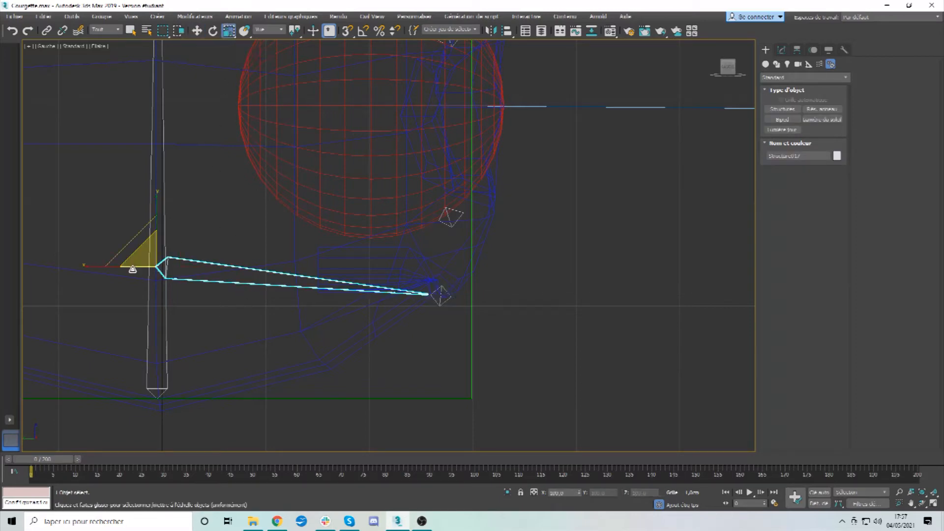
{"action": "mouse_move", "coordinate": [91, 266]}
{"action": "left_mouse_down"}
{"action": "mouse_move", "coordinate": [82, 268]}
{"action": "mouse_move", "coordinate": [90, 268]}
{"action": "left_mouse_up"}
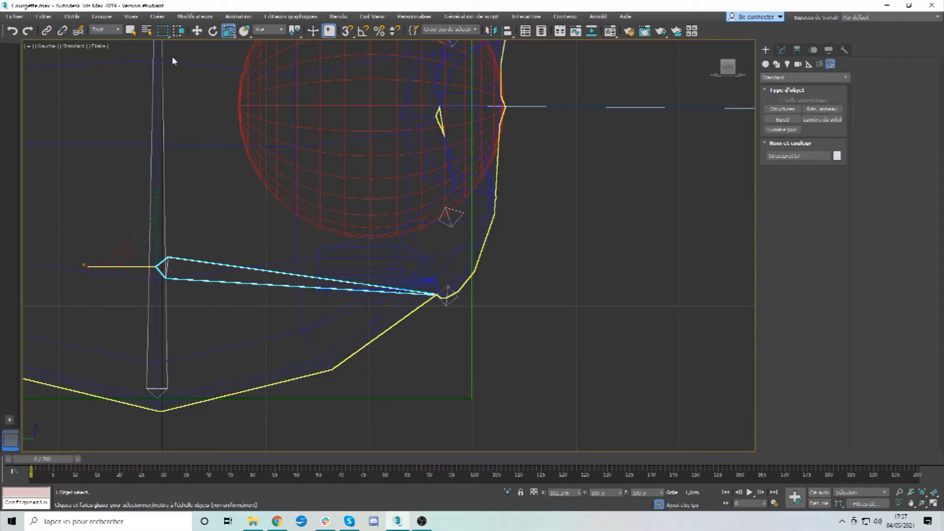
Rotate the mouth bone slightly downward and link it to the vertical body bone
{"action": "left_click", "coordinate": [213, 31]}
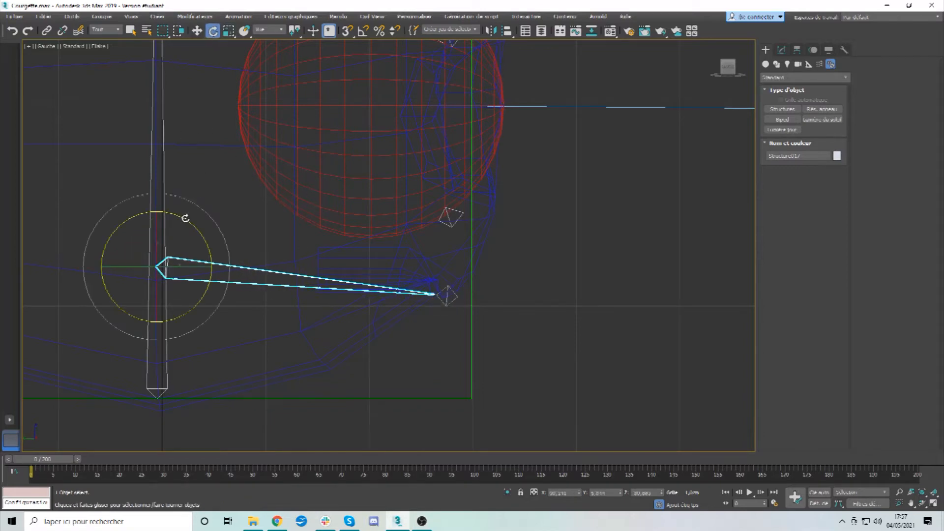
{"action": "left_click_drag", "start_coordinate": [185, 218], "coordinate": [187, 220]}
{"action": "middle_click_drag", "start_coordinate": [450, 228], "coordinate": [434, 278]}
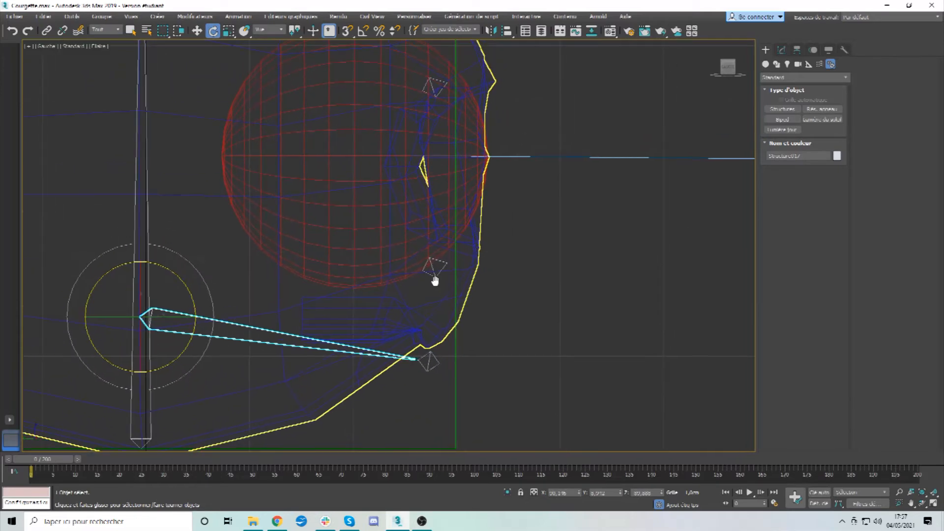
{"action": "left_click", "coordinate": [46, 31]}
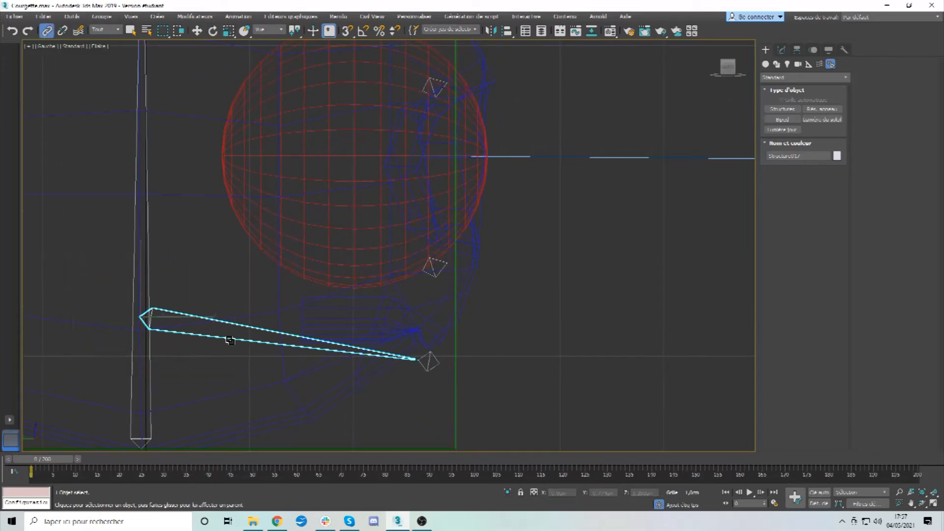
{"action": "left_click_drag", "start_coordinate": [172, 361], "coordinate": [153, 379]}
Create a small dummy helper centred on the upper eyelid bone of one eye in the front view
{"action": "left_click", "coordinate": [819, 65]}
{"action": "left_click", "coordinate": [809, 64]}
{"action": "left_click", "coordinate": [797, 110]}
{"action": "key", "text": "alt+w"}
{"action": "middle_click", "coordinate": [558, 169]}
{"action": "key", "text": "alt+w"}
{"action": "middle_click_drag", "start_coordinate": [537, 146], "coordinate": [626, 320]}
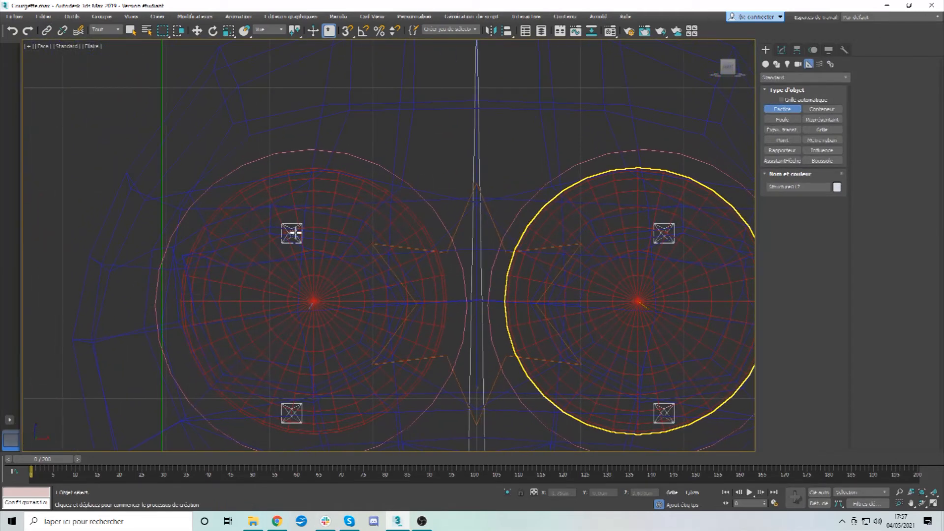
{"action": "left_click_drag", "start_coordinate": [292, 233], "coordinate": [314, 273]}
Move the new eyelid dummy forward in the left view so it sits in front of the face
{"action": "key", "text": "alt+w"}
{"action": "middle_click", "coordinate": [272, 313]}
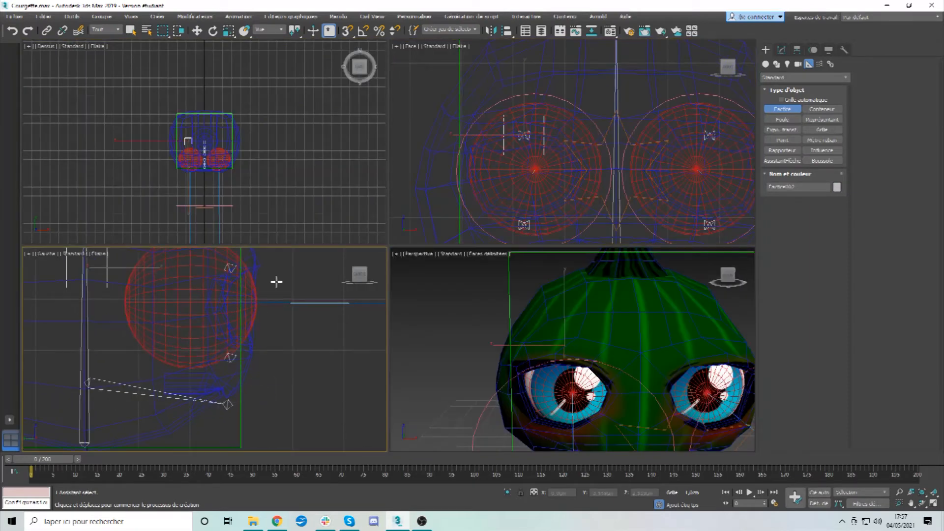
{"action": "key", "text": "alt+w"}
{"action": "left_click", "coordinate": [196, 33]}
{"action": "scroll", "coordinate": [316, 301], "scroll_direction": "down", "scroll_amount": 4}
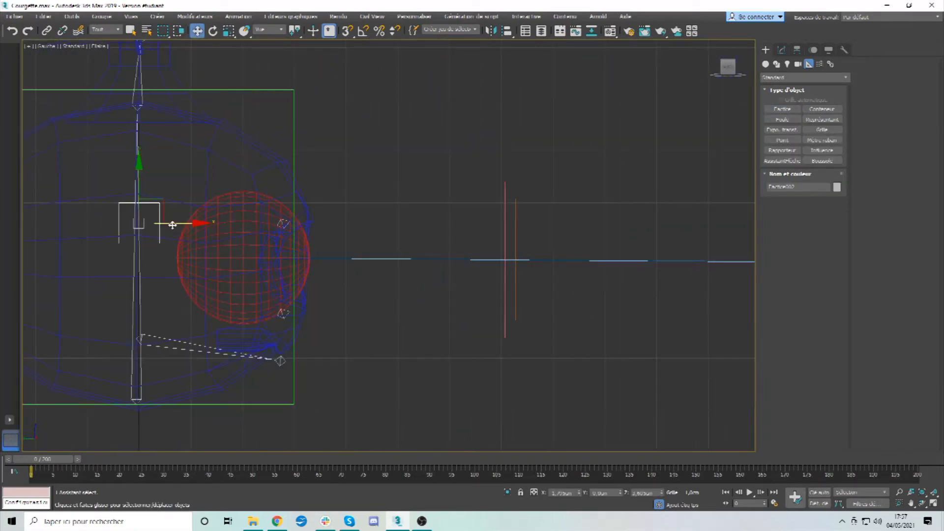
{"action": "left_click_drag", "start_coordinate": [172, 224], "coordinate": [408, 223]}
Clone the eyelid dummy onto the other eye's upper eyelid bone in the front view
{"action": "key", "text": "alt+w"}
{"action": "middle_click", "coordinate": [497, 199]}
{"action": "key", "text": "alt+w"}
{"action": "middle_click_drag", "start_coordinate": [515, 206], "coordinate": [386, 133]}
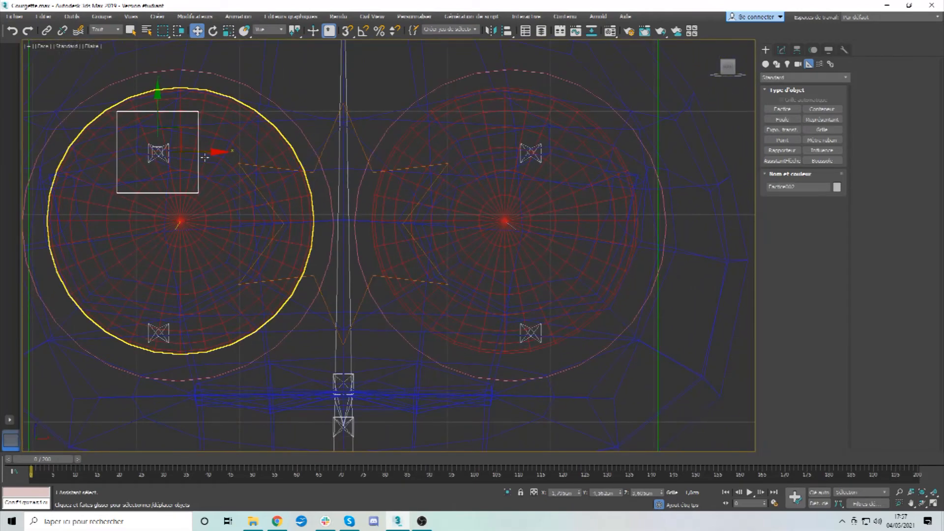
{"action": "left_click_drag", "start_coordinate": [206, 157], "coordinate": [579, 152], "text": "shift"}
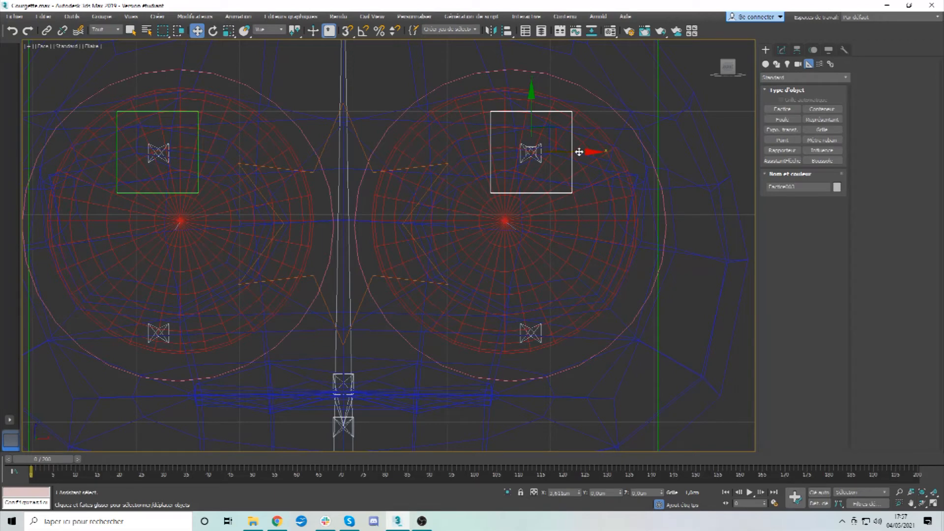
{"action": "left_click", "coordinate": [436, 297]}
Select both upper eyelid dummies and clone them down onto the lower eyelid bones
{"action": "left_click", "coordinate": [190, 194], "text": "ctrl"}
{"action": "left_click_drag", "start_coordinate": [344, 118], "coordinate": [330, 293], "text": "shift"}
{"action": "left_click", "coordinate": [432, 301]}
Link the four eyelid dummies to the vertical body bone in the left view
{"action": "key", "text": "alt+w"}
{"action": "right_click", "coordinate": [302, 377]}
{"action": "left_click_drag", "start_coordinate": [176, 308], "coordinate": [176, 309]}
{"action": "middle_click_drag", "start_coordinate": [206, 328], "coordinate": [209, 327]}
{"action": "key", "text": "alt+w"}
{"action": "left_click", "coordinate": [47, 30]}
{"action": "left_click_drag", "start_coordinate": [164, 266], "coordinate": [143, 285]}
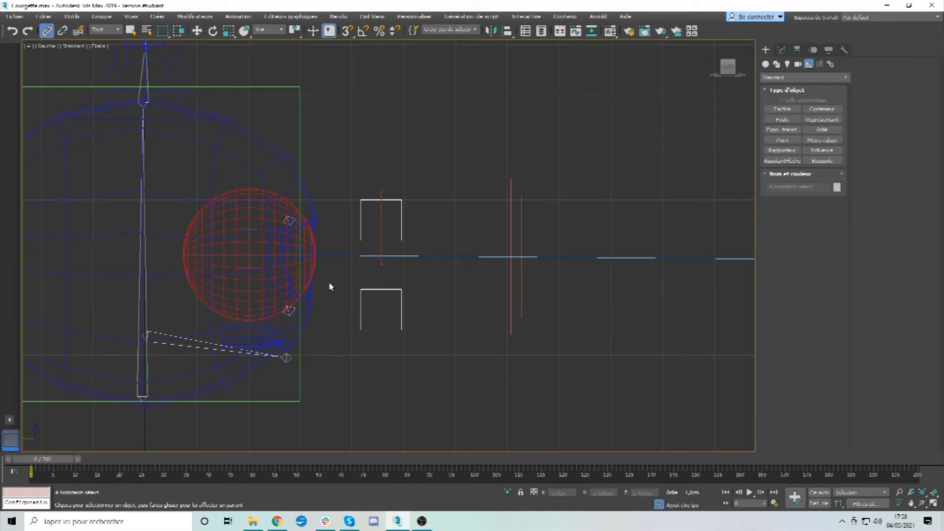
Link the first eye's upper and lower eyelid bones to the dummies surrounding them in the front view
{"action": "key", "text": "alt+w"}
{"action": "middle_click", "coordinate": [496, 210]}
{"action": "key", "text": "alt+w"}
{"action": "scroll", "coordinate": [241, 269], "scroll_direction": "up", "scroll_amount": 2}
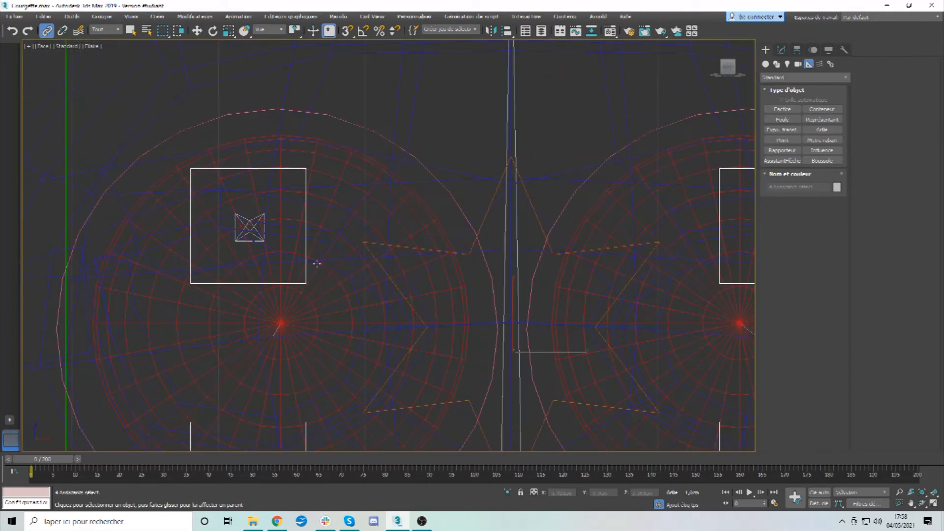
{"action": "left_click", "coordinate": [253, 240]}
{"action": "left_click_drag", "start_coordinate": [196, 258], "coordinate": [192, 257]}
{"action": "middle_click_drag", "start_coordinate": [247, 343], "coordinate": [306, 172]}
{"action": "left_click", "coordinate": [305, 331]}
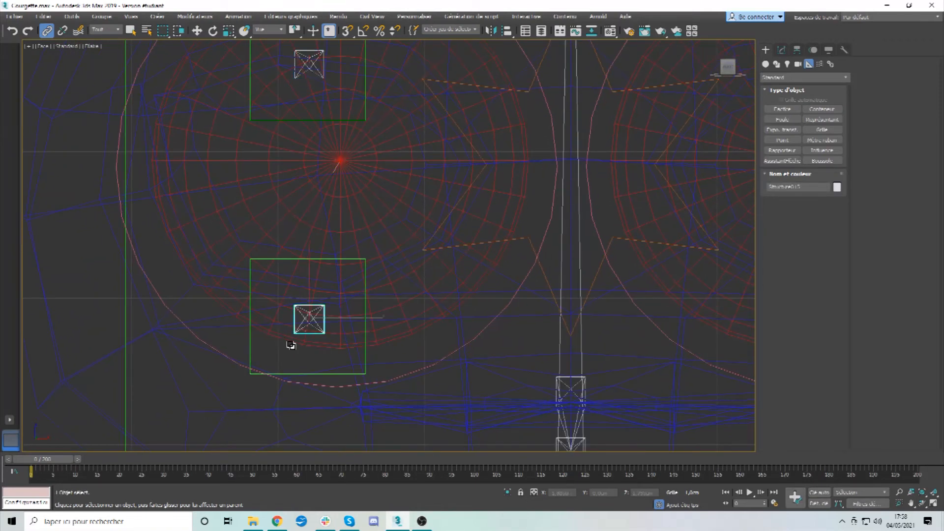
{"action": "left_click_drag", "start_coordinate": [246, 352], "coordinate": [254, 348]}
Link the other eye's lower and upper eyelid bones to their own surrounding dummies
{"action": "middle_click_drag", "start_coordinate": [622, 290], "coordinate": [347, 222]}
{"action": "left_click", "coordinate": [407, 336]}
{"action": "left_click_drag", "start_coordinate": [452, 366], "coordinate": [407, 83]}
{"action": "middle_click_drag", "start_coordinate": [410, 92], "coordinate": [397, 236]}
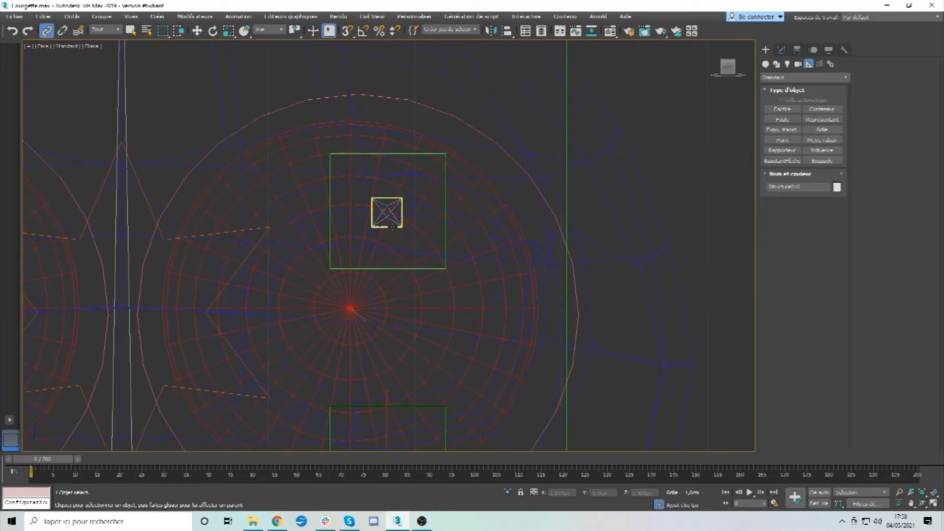
{"action": "left_click", "coordinate": [397, 228]}
{"action": "left_click_drag", "start_coordinate": [426, 265], "coordinate": [428, 269]}
Select the four eyelid bones and the mouth bone without its tip, and save them as a selection set named visage
{"action": "key", "text": "alt+w"}
{"action": "middle_click", "coordinate": [585, 377]}
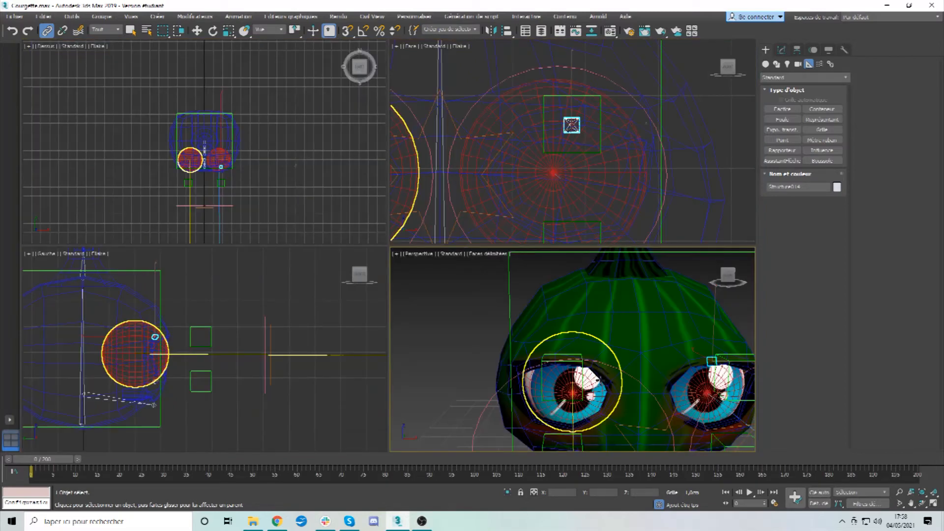
{"action": "key", "text": "alt+w"}
{"action": "scroll", "coordinate": [519, 357], "scroll_direction": "down", "scroll_amount": 5}
{"action": "key", "text": "alt+w"}
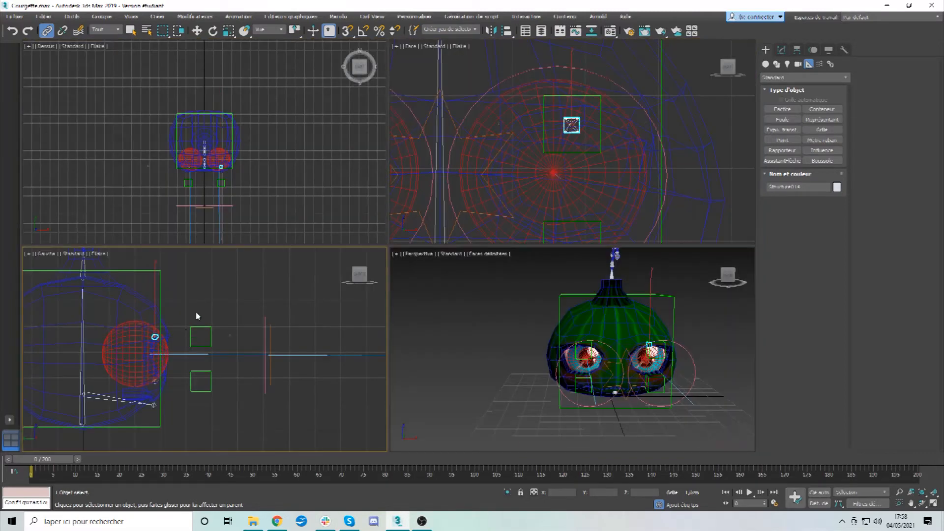
{"action": "middle_click", "coordinate": [196, 316]}
{"action": "key", "text": "alt+w"}
{"action": "left_click", "coordinate": [197, 31]}
{"action": "left_click_drag", "start_coordinate": [274, 216], "coordinate": [273, 214]}
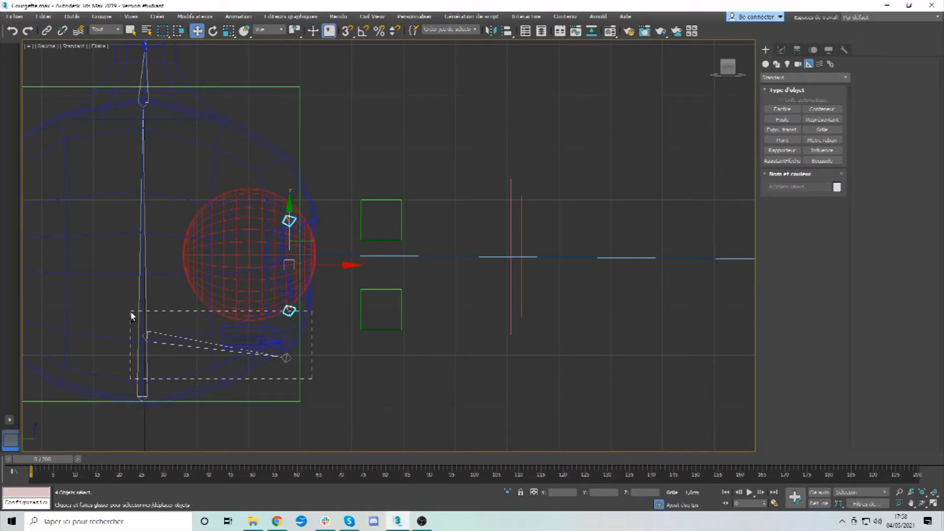
{"action": "left_click_drag", "start_coordinate": [132, 316], "coordinate": [131, 312], "text": "ctrl"}
{"action": "left_click_drag", "start_coordinate": [266, 337], "coordinate": [266, 338], "text": "alt"}
{"action": "left_click", "coordinate": [269, 31]}
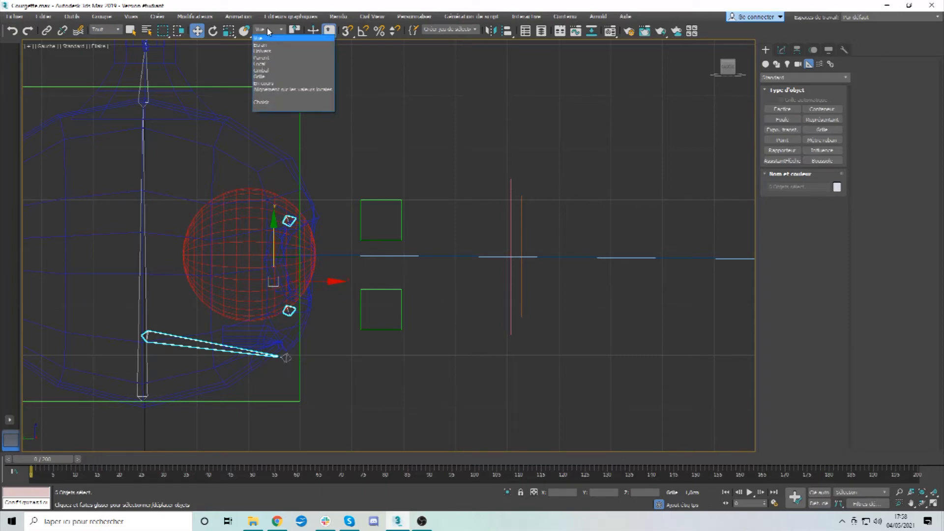
{"action": "left_click", "coordinate": [443, 31]}
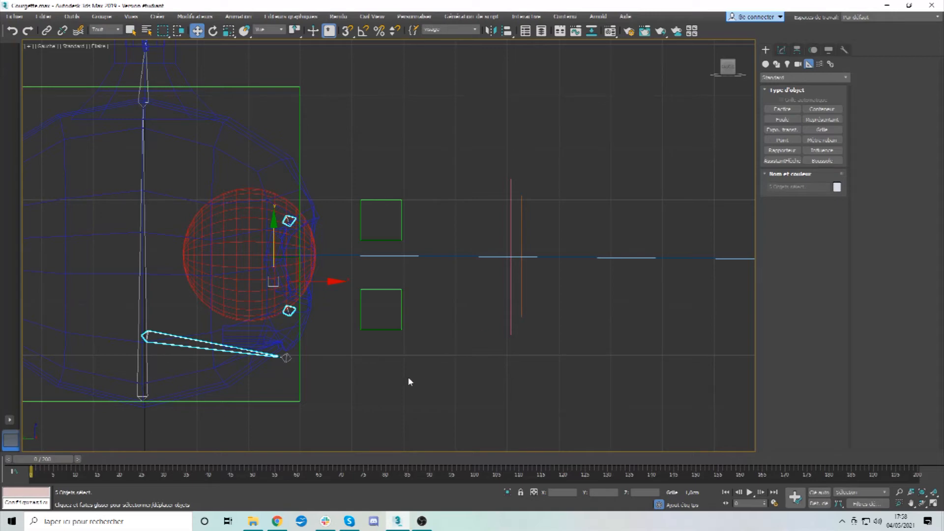
Add the bones of the visage selection set to the Skin modifier of the courgette mesh
{"action": "left_click", "coordinate": [303, 322]}
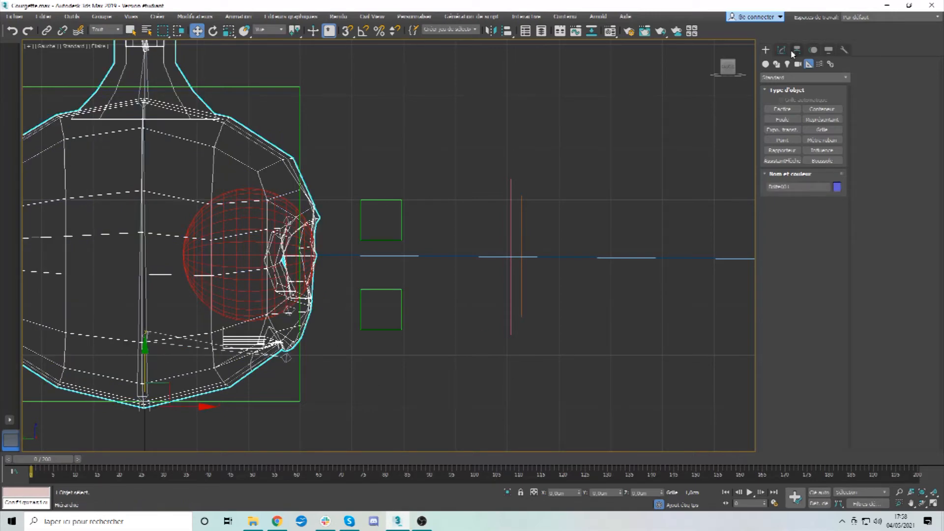
{"action": "left_click", "coordinate": [782, 51]}
{"action": "left_click", "coordinate": [787, 100]}
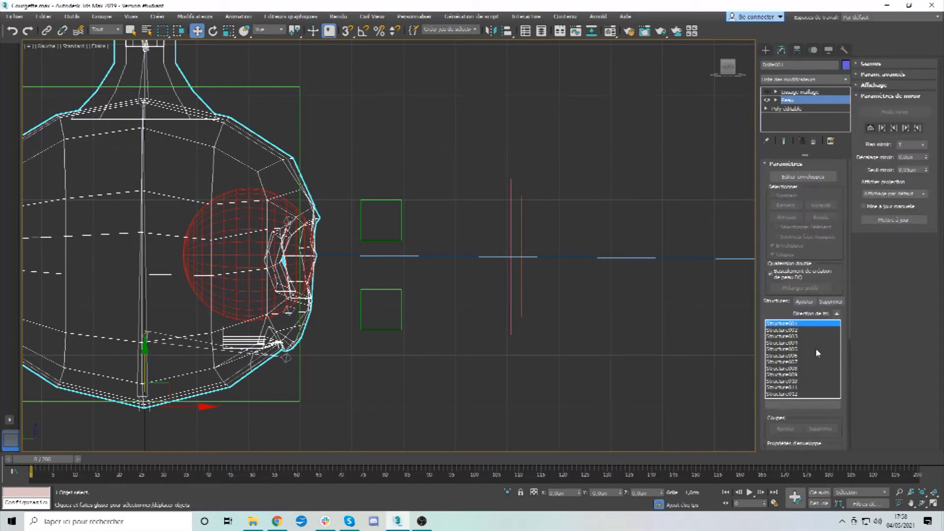
{"action": "left_click", "coordinate": [806, 302]}
{"action": "left_click", "coordinate": [203, 47]}
{"action": "left_click", "coordinate": [202, 64]}
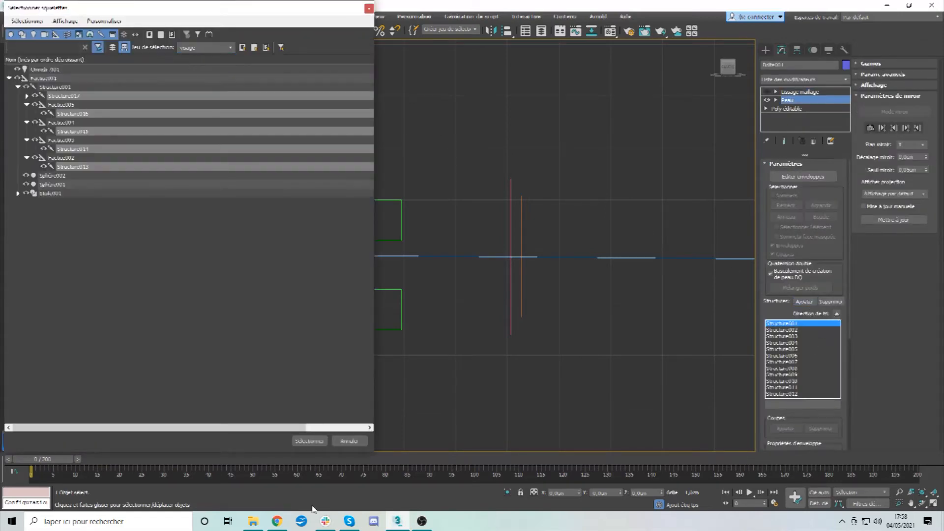
{"action": "left_click", "coordinate": [308, 441]}
Select the large body dummy and examine the rig from an angle in the perspective view
{"action": "left_click", "coordinate": [381, 365]}
{"action": "left_click_drag", "start_coordinate": [280, 341], "coordinate": [408, 365]}
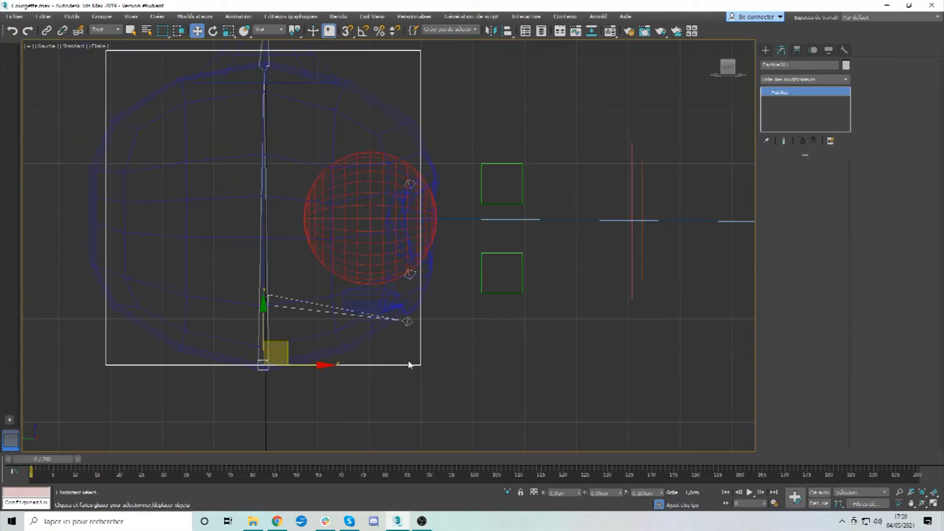
{"action": "key", "text": "alt+w"}
{"action": "middle_click", "coordinate": [522, 406]}
{"action": "key", "text": "alt+w"}
{"action": "middle_click_drag", "start_coordinate": [404, 363], "coordinate": [492, 414], "text": "alt"}
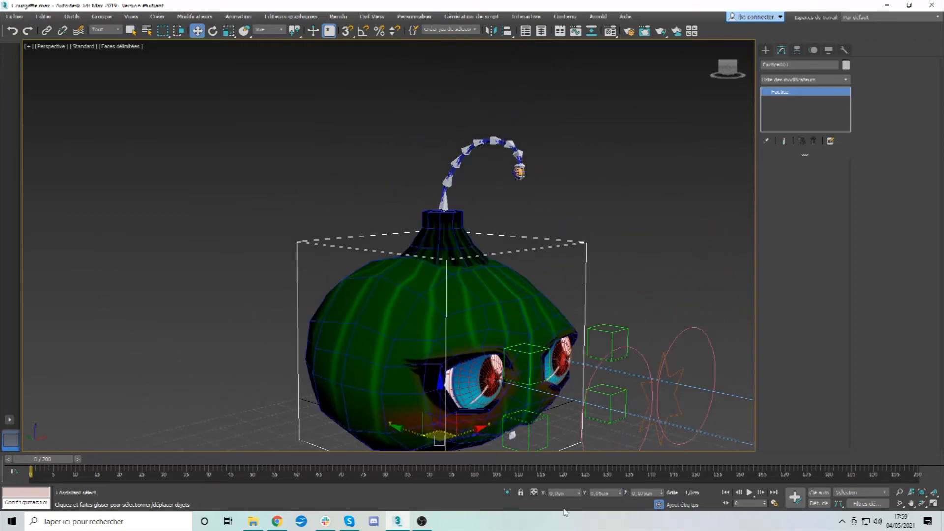
Turn on Auto Key, select the whole stem bone chain and go to frame 5
{"action": "left_click", "coordinate": [818, 492]}
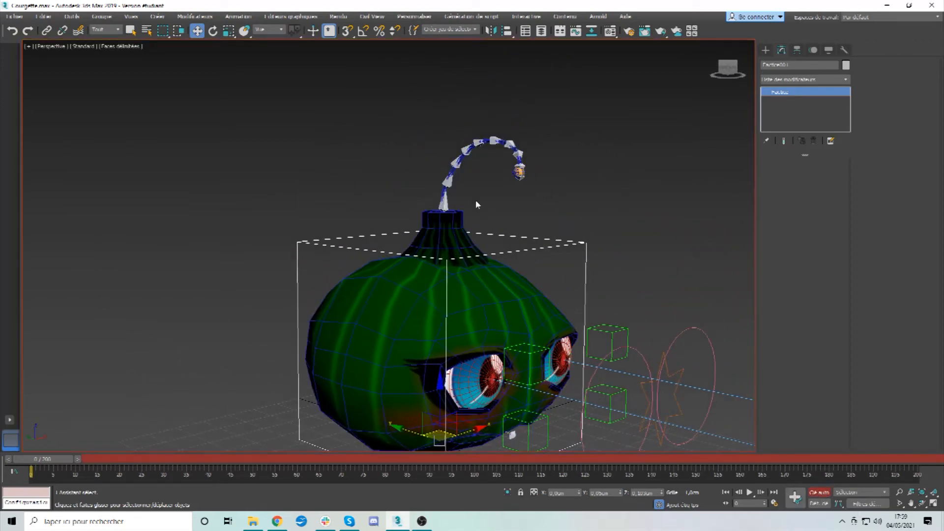
{"action": "double_click", "coordinate": [445, 203]}
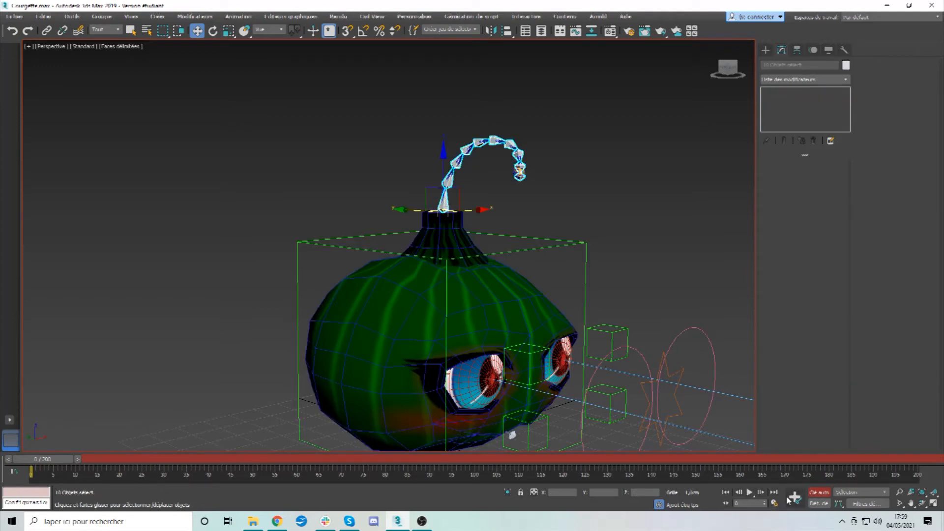
{"action": "scroll", "coordinate": [439, 231], "scroll_direction": "up", "scroll_amount": 4}
{"action": "middle_click_drag", "start_coordinate": [439, 231], "coordinate": [453, 286], "text": "alt"}
{"action": "left_click_drag", "start_coordinate": [72, 462], "coordinate": [92, 462]}
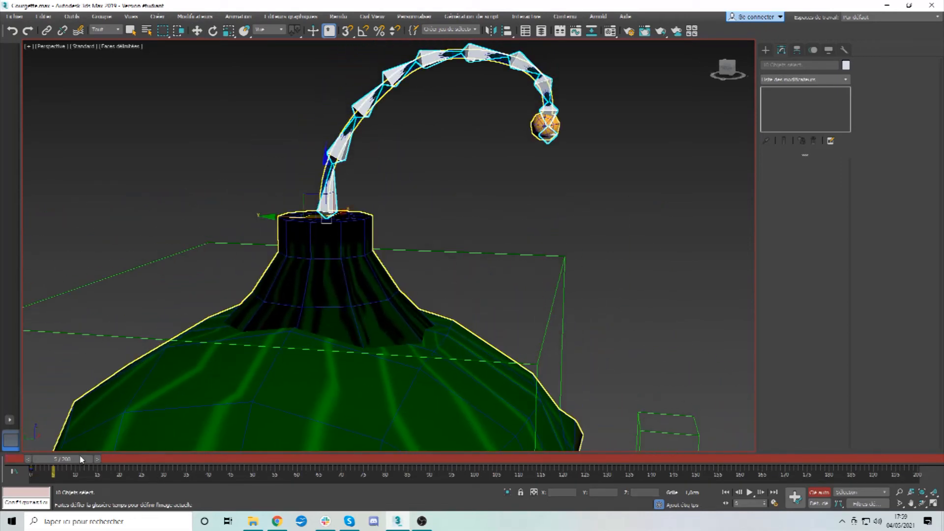
Try rotating all the stem bones together to straighten the stem at frame 5, and undo the rotations
{"action": "left_click", "coordinate": [214, 31]}
{"action": "left_click_drag", "start_coordinate": [356, 175], "coordinate": [369, 164]}
{"action": "scroll", "coordinate": [406, 264], "scroll_direction": "down", "scroll_amount": 4}
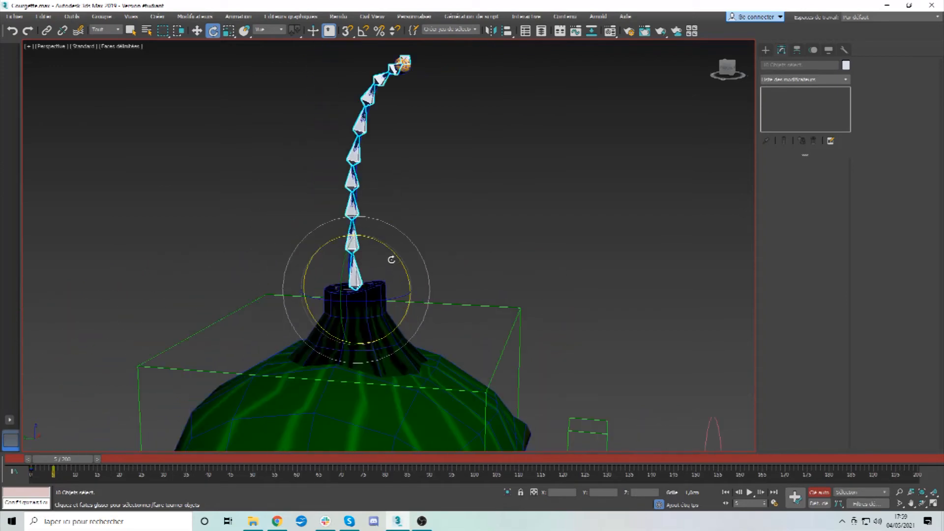
{"action": "mouse_move", "coordinate": [385, 242]}
{"action": "left_mouse_down"}
{"action": "mouse_move", "coordinate": [388, 255]}
{"action": "mouse_move", "coordinate": [368, 241]}
{"action": "left_mouse_up"}
{"action": "key", "text": "ctrl+z"}
{"action": "key", "text": "ctrl+z"}
Select the four eyelid dummies in front of the eyes and set the time to frame 5
{"action": "scroll", "coordinate": [479, 324], "scroll_direction": "down", "scroll_amount": 3}
{"action": "middle_click_drag", "start_coordinate": [474, 315], "coordinate": [415, 153]}
{"action": "left_click", "coordinate": [505, 375]}
{"action": "middle_click_drag", "start_coordinate": [506, 375], "coordinate": [514, 364], "text": "alt"}
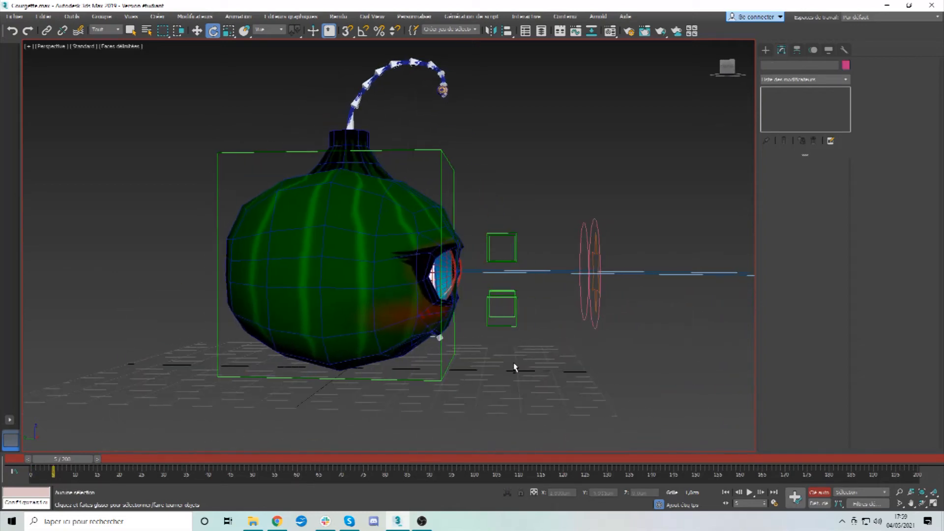
{"action": "left_click_drag", "start_coordinate": [469, 252], "coordinate": [479, 235]}
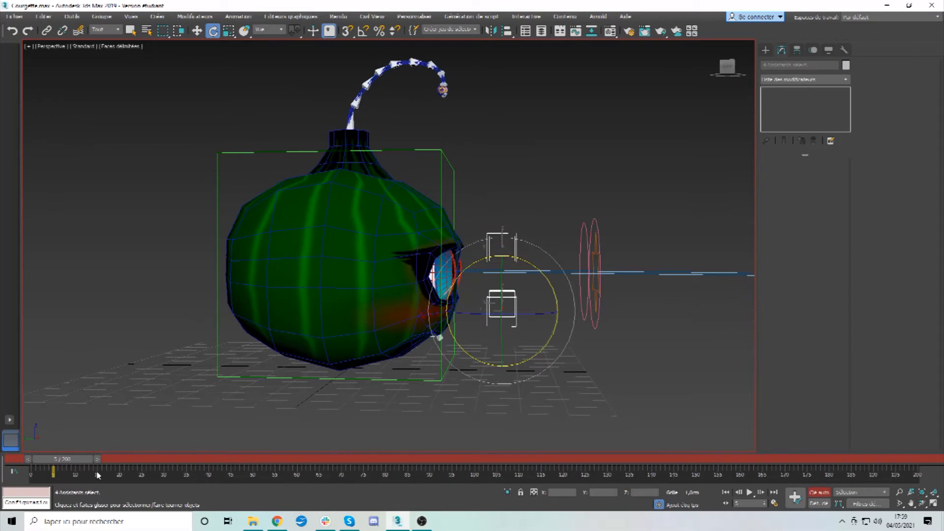
{"action": "left_click_drag", "start_coordinate": [90, 460], "coordinate": [70, 460]}
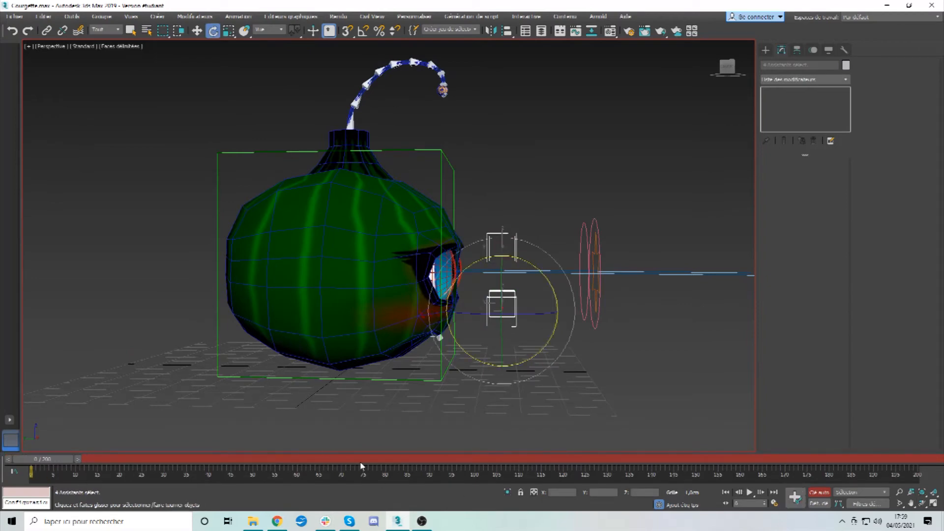
{"action": "left_click_drag", "start_coordinate": [57, 462], "coordinate": [79, 459]}
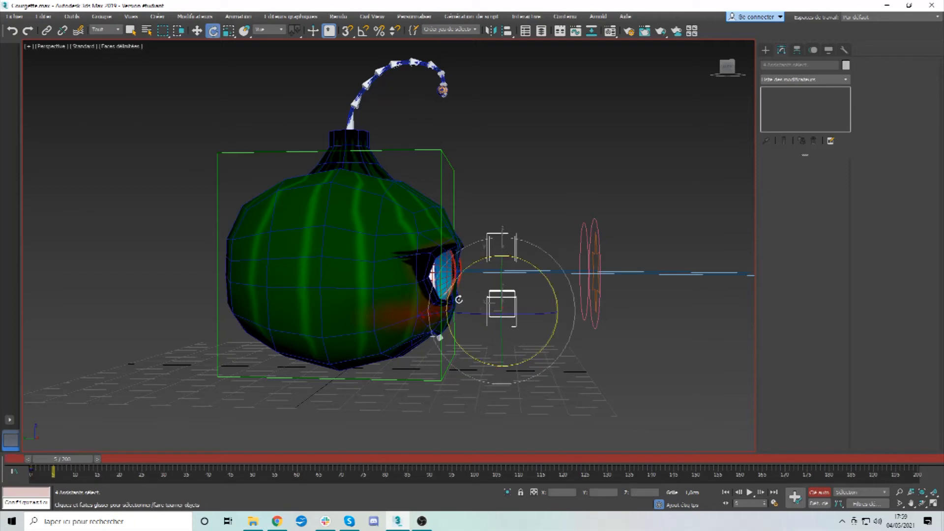
At frame 5, move the two upper eyelid dummies down and the two lower ones up to close the eyes
{"action": "left_click_drag", "start_coordinate": [511, 259], "coordinate": [473, 269]}
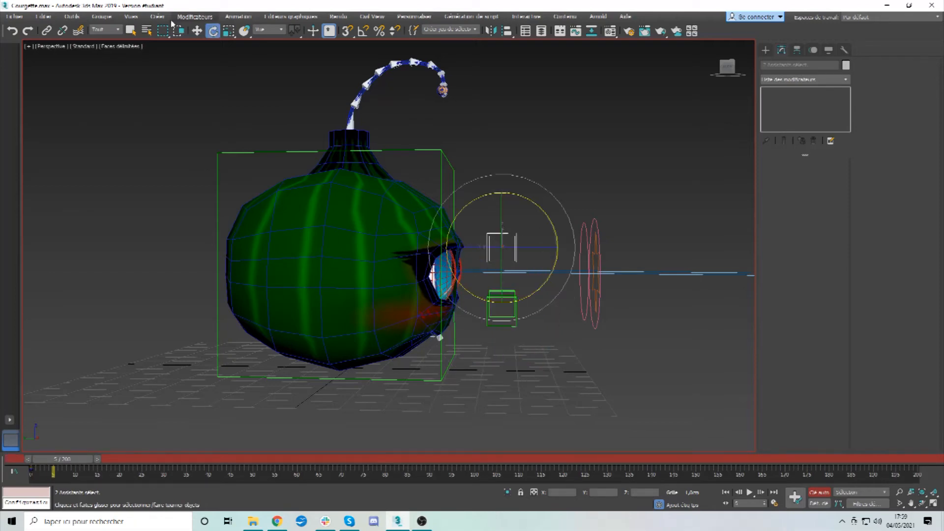
{"action": "left_click", "coordinate": [197, 31]}
{"action": "middle_click_drag", "start_coordinate": [542, 336], "coordinate": [533, 340]}
{"action": "scroll", "coordinate": [521, 246], "scroll_direction": "up", "scroll_amount": 3}
{"action": "left_click_drag", "start_coordinate": [472, 221], "coordinate": [474, 279]}
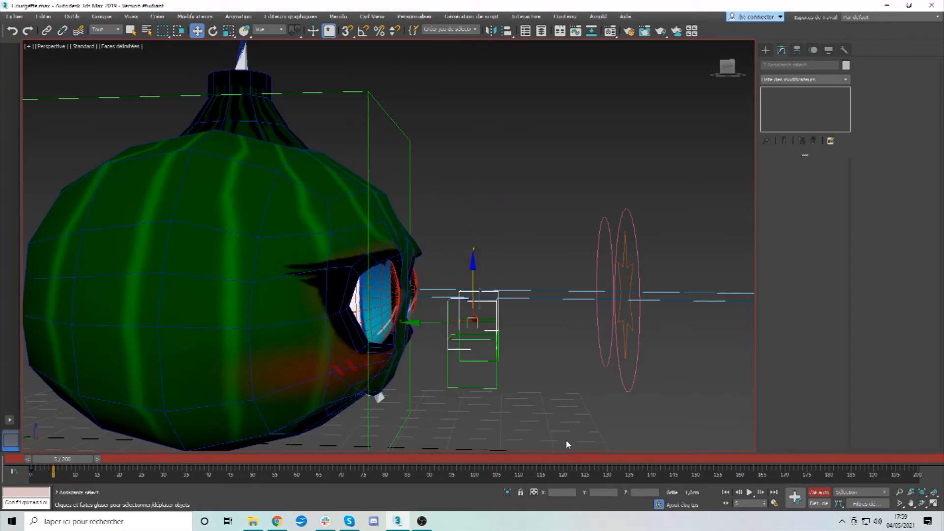
{"action": "left_click_drag", "start_coordinate": [428, 311], "coordinate": [428, 311]}
{"action": "left_click_drag", "start_coordinate": [478, 287], "coordinate": [478, 257]}
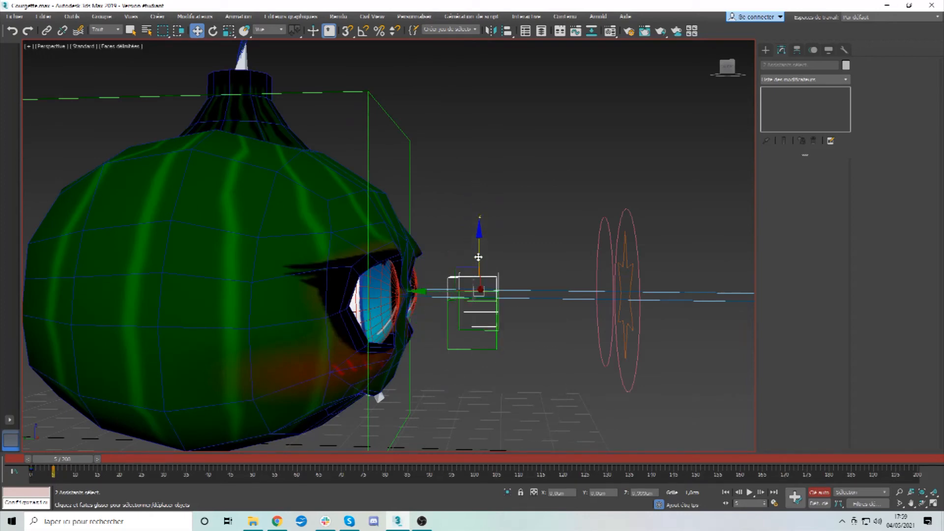
Select the four eyelid dummies and key them back in their open position at frame 10
{"action": "left_click_drag", "start_coordinate": [435, 241], "coordinate": [436, 241]}
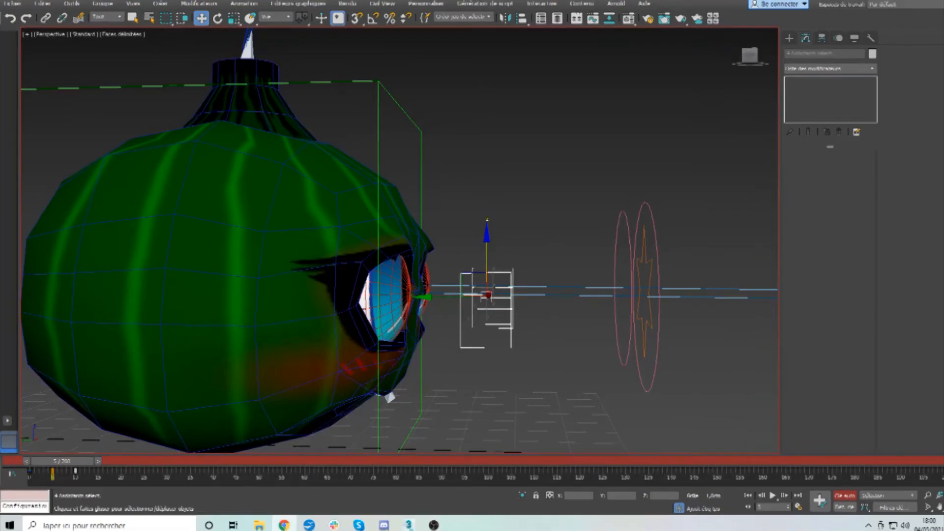
{"action": "middle_click_drag", "start_coordinate": [510, 358], "coordinate": [543, 312]}
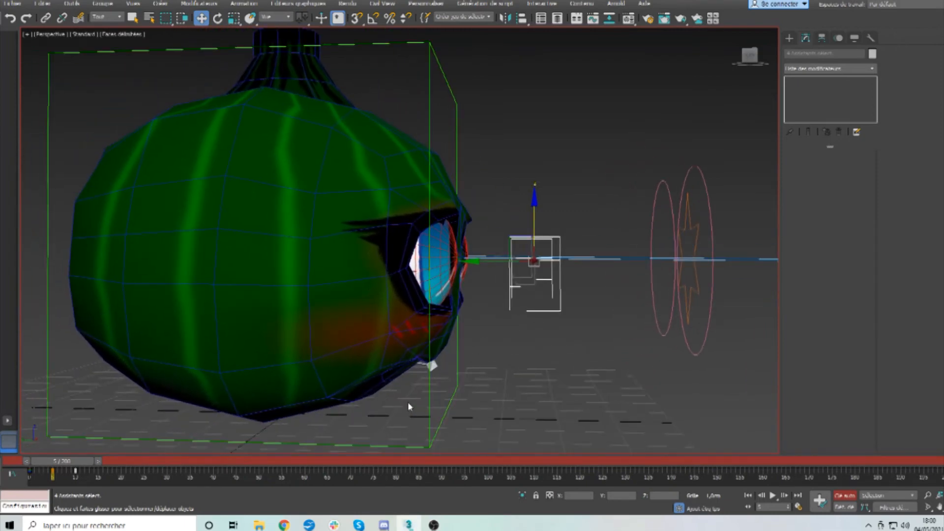
{"action": "left_click_drag", "start_coordinate": [81, 466], "coordinate": [104, 466]}
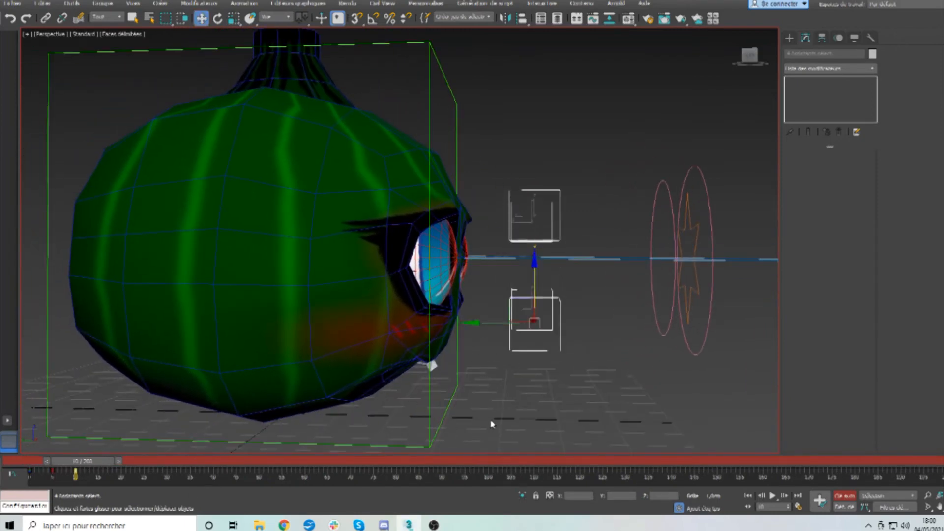
Select the mouth's tip bone and move it down at frame 10 to open the mouth
{"action": "left_click", "coordinate": [435, 369]}
{"action": "scroll", "coordinate": [433, 366], "scroll_direction": "up", "scroll_amount": 6}
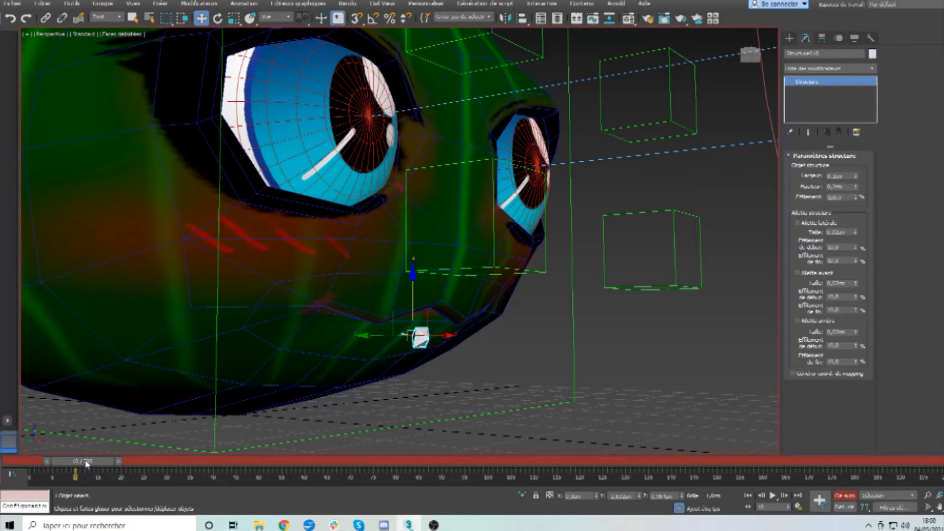
{"action": "left_click_drag", "start_coordinate": [86, 463], "coordinate": [63, 462]}
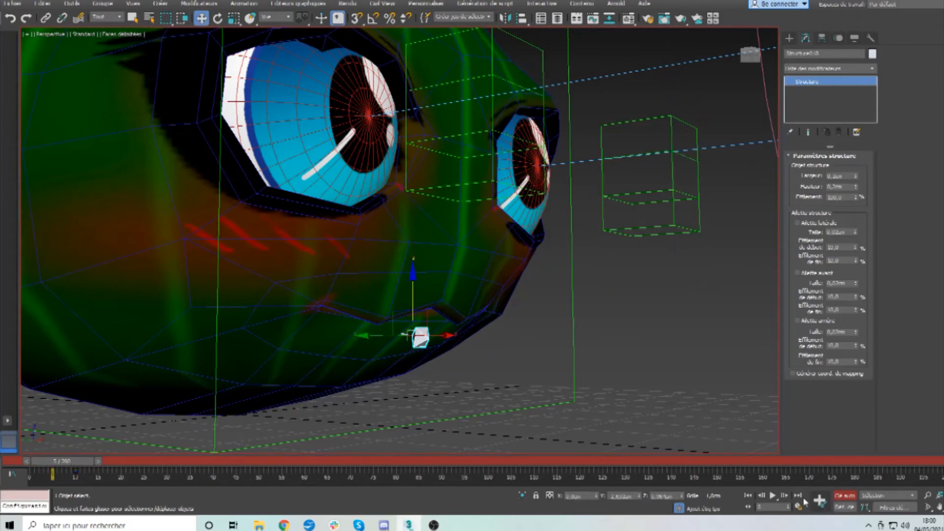
{"action": "left_click_drag", "start_coordinate": [70, 462], "coordinate": [116, 465]}
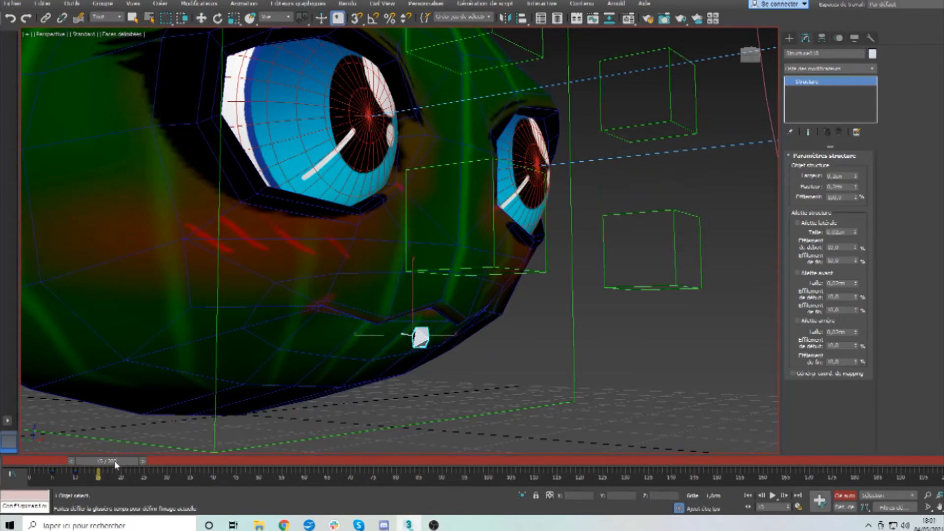
{"action": "key", "text": "w"}
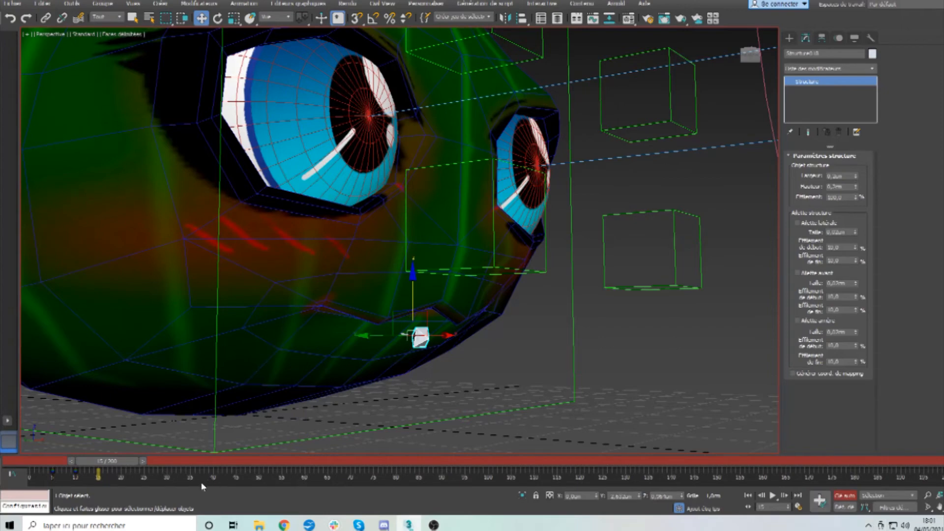
{"action": "left_click_drag", "start_coordinate": [124, 462], "coordinate": [102, 464]}
{"action": "left_click_drag", "start_coordinate": [411, 295], "coordinate": [385, 374]}
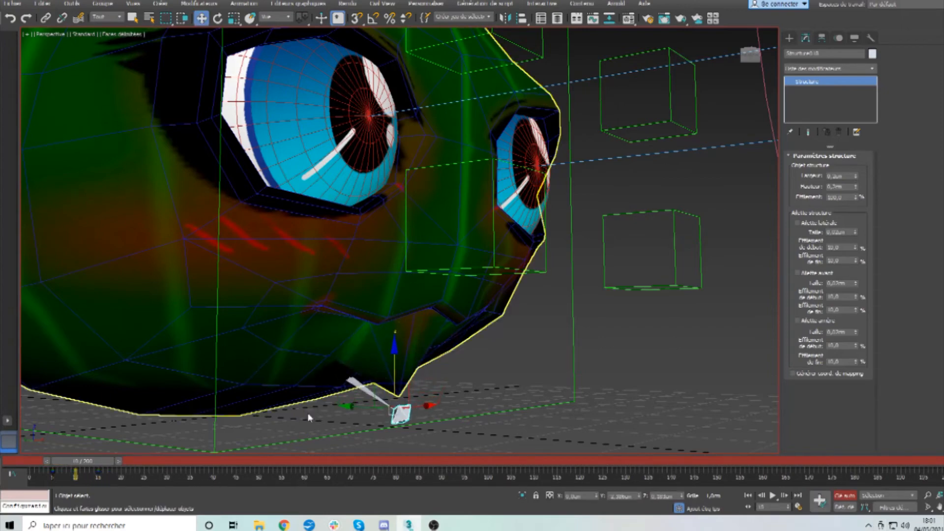
Move the mouth's tip bone up to its closed position at frames 15 and 5, and turn off Auto Key
{"action": "left_click_drag", "start_coordinate": [79, 464], "coordinate": [105, 464]}
{"action": "left_click_drag", "start_coordinate": [400, 370], "coordinate": [402, 302]}
{"action": "left_click_drag", "start_coordinate": [105, 460], "coordinate": [73, 457]}
{"action": "key", "text": "w"}
{"action": "left_click_drag", "start_coordinate": [411, 329], "coordinate": [411, 293]}
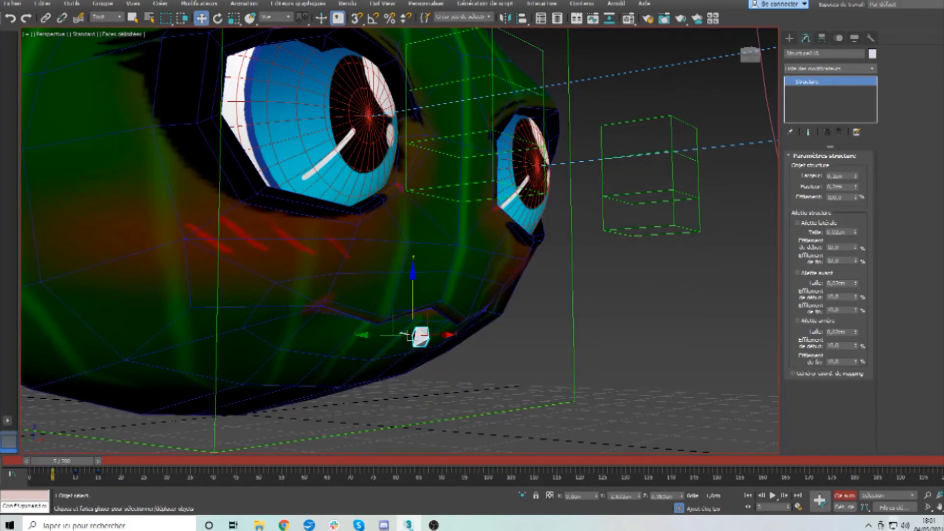
{"action": "left_click", "coordinate": [836, 495]}
Select the body mesh of the character and rename it Courgette
{"action": "scroll", "coordinate": [473, 367], "scroll_direction": "down", "scroll_amount": 5}
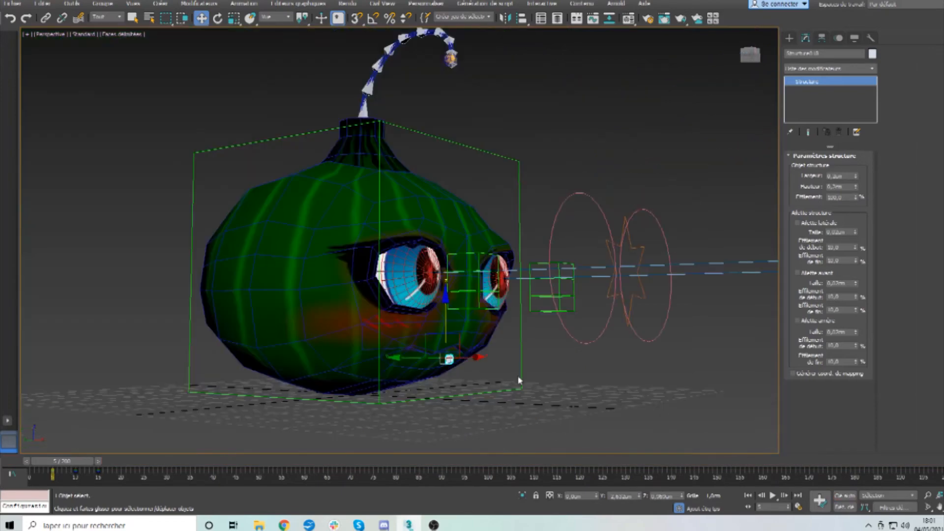
{"action": "middle_click_drag", "start_coordinate": [518, 380], "coordinate": [545, 391], "text": "alt"}
{"action": "left_click", "coordinate": [312, 279]}
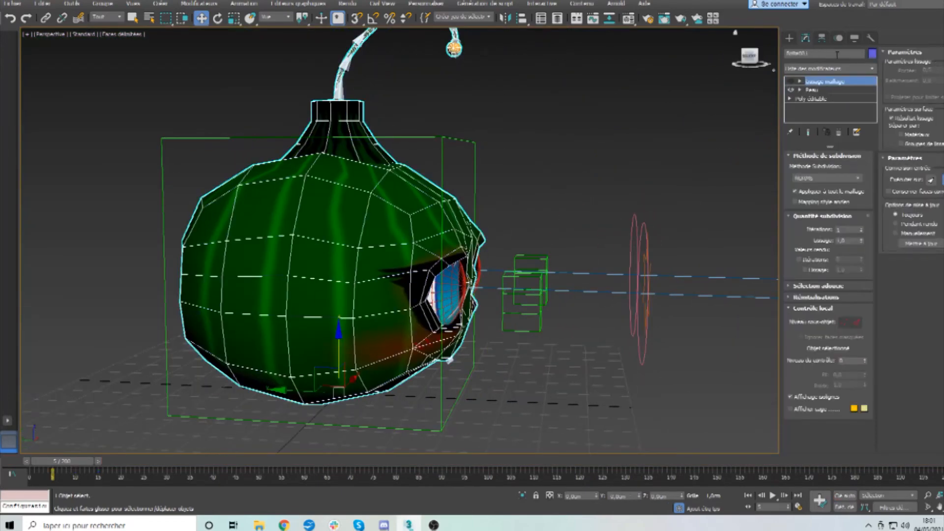
{"action": "type", "text": "courgette"}
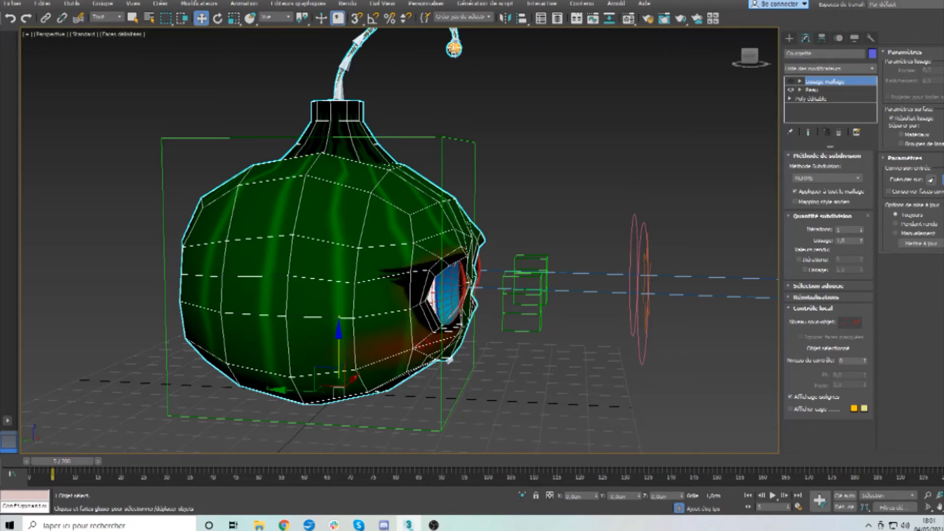
Select everything in the scene except the meshes, keeping only the bones, dummies and eye control shapes selected
{"action": "scroll", "coordinate": [629, 263], "scroll_direction": "down", "scroll_amount": 5}
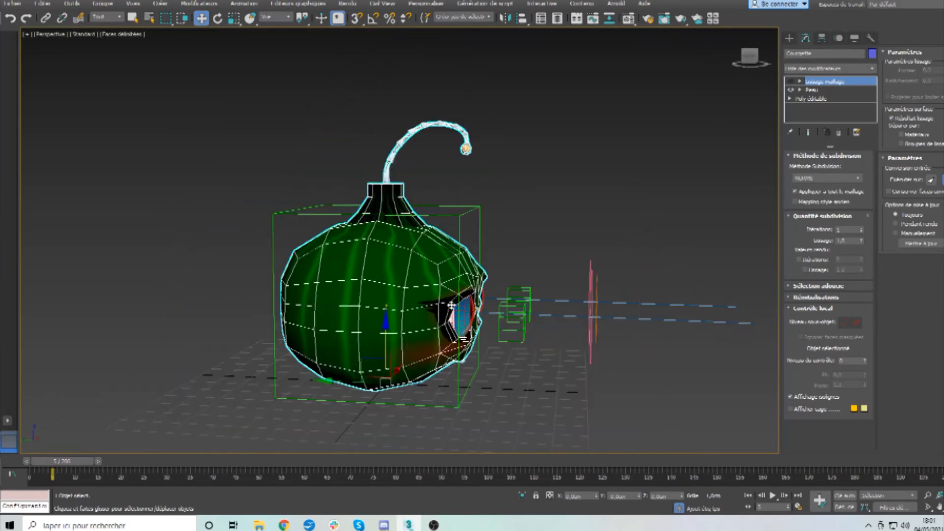
{"action": "middle_click_drag", "start_coordinate": [532, 384], "coordinate": [514, 347]}
{"action": "scroll", "coordinate": [514, 346], "scroll_direction": "down", "scroll_amount": 3}
{"action": "left_click_drag", "start_coordinate": [294, 127], "coordinate": [294, 127]}
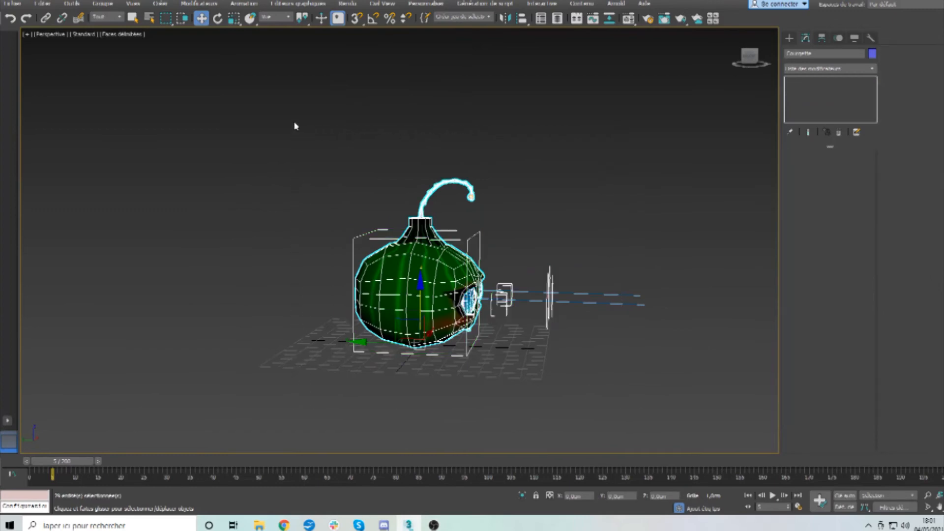
{"action": "key", "text": "z"}
{"action": "left_click", "coordinate": [434, 282], "text": "alt"}
{"action": "left_click", "coordinate": [511, 279], "text": "alt"}
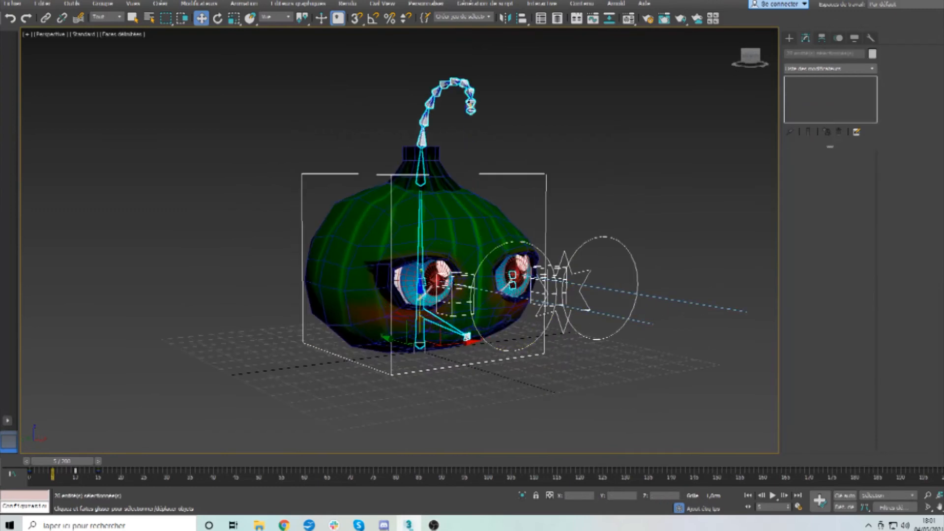
Put the selected bones and controllers in a new layer named Skelette
{"action": "left_click", "coordinate": [557, 18]}
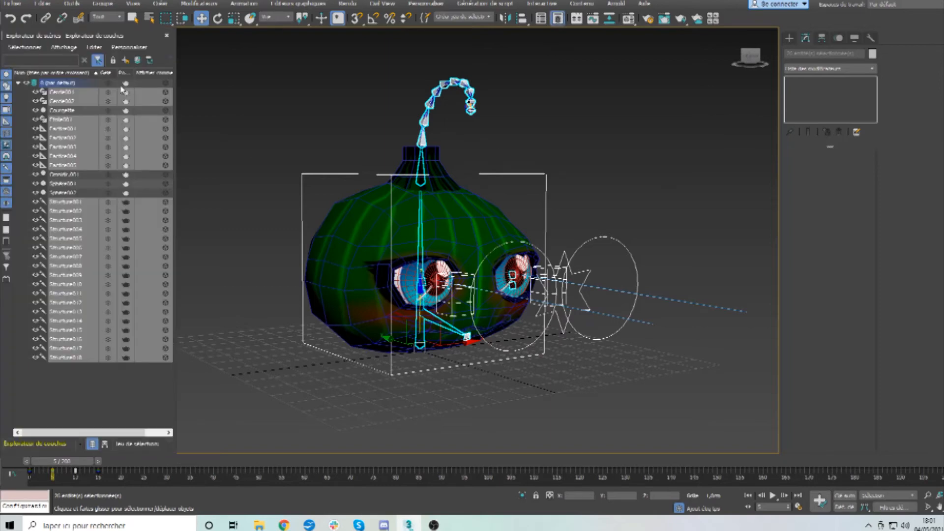
{"action": "left_click", "coordinate": [125, 60]}
{"action": "left_click", "coordinate": [59, 92]}
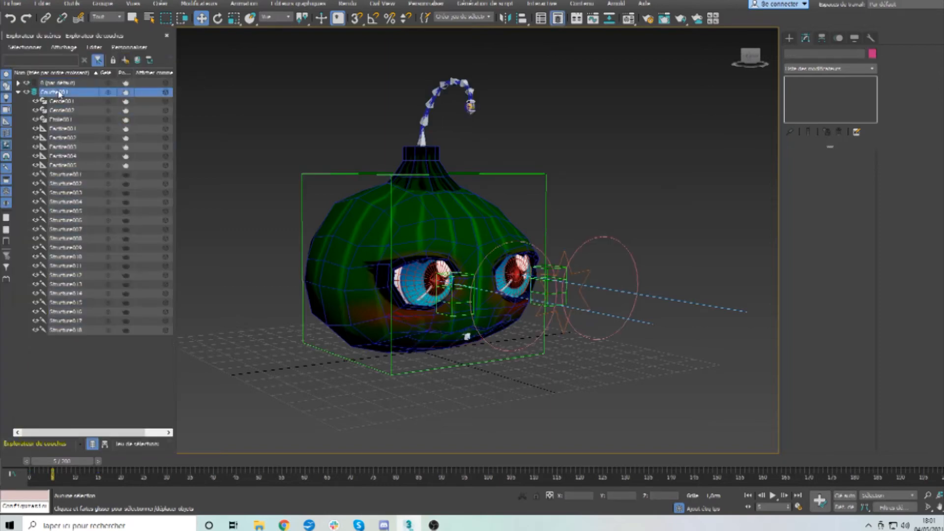
{"action": "left_click", "coordinate": [57, 92]}
{"action": "type", "text": "Bombe"}
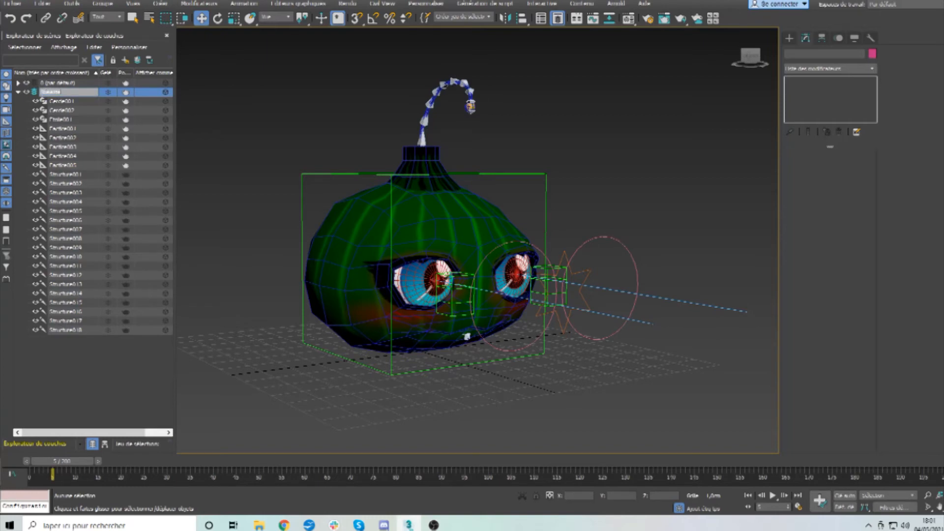
{"action": "key", "text": "Return"}
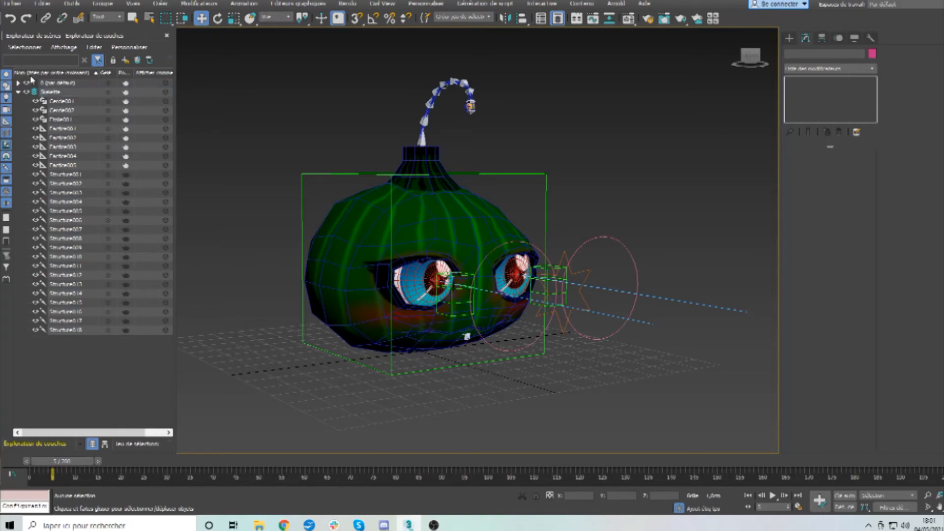
Select the courgette mesh and both eye spheres, and put them in a new layer named Personnage
{"action": "left_click", "coordinate": [440, 269]}
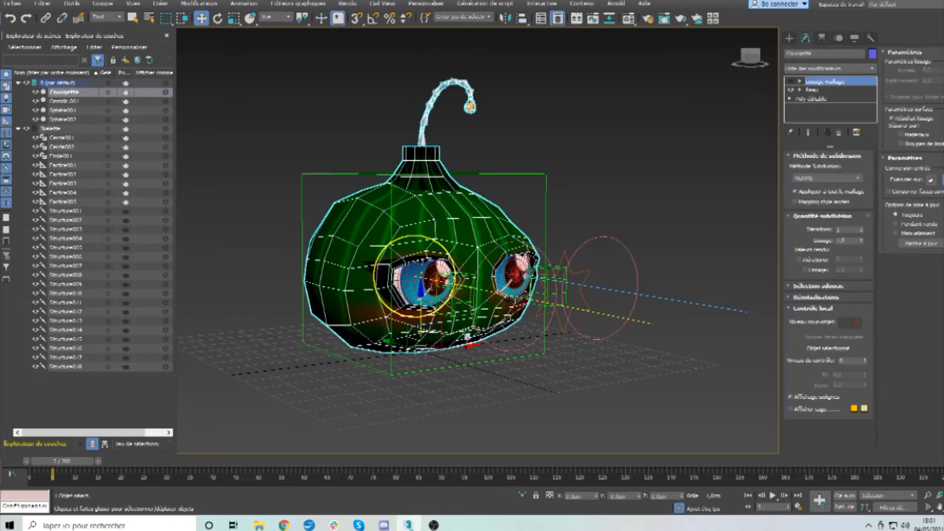
{"action": "left_click", "coordinate": [427, 285], "text": "ctrl"}
{"action": "left_click", "coordinate": [509, 278], "text": "ctrl"}
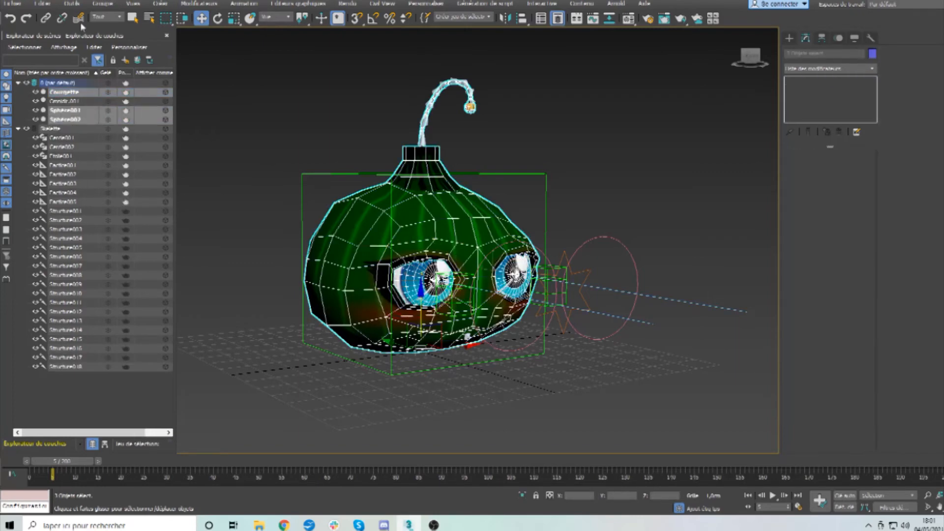
{"action": "left_click", "coordinate": [125, 60]}
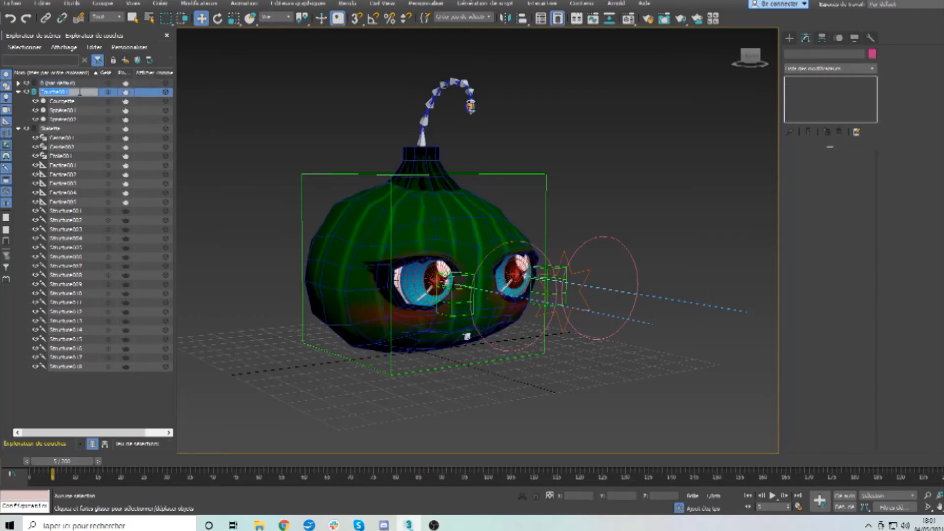
{"action": "type", "text": "Tê"}
{"action": "key", "text": "Return"}
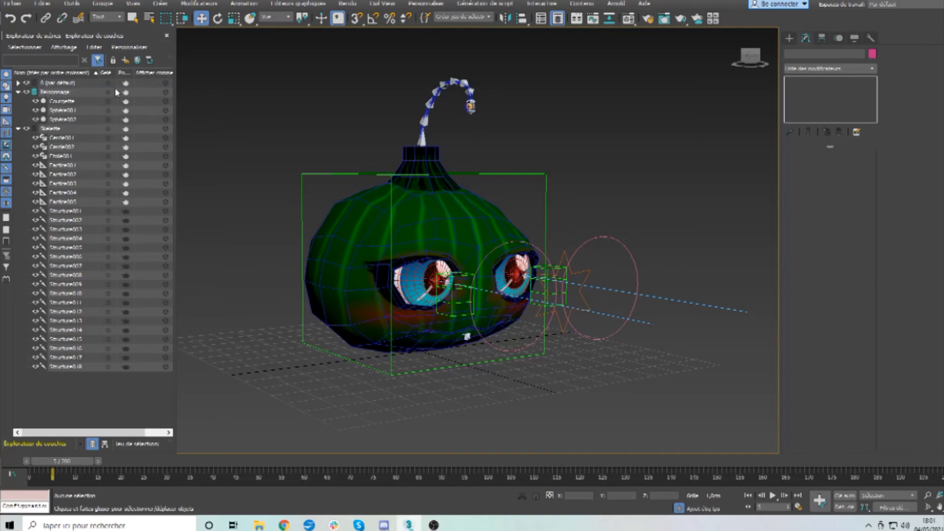
Make the default layer active and rename the character's right eye sphere Oeil_courgette_D
{"action": "left_click", "coordinate": [35, 83]}
{"action": "left_click", "coordinate": [443, 286]}
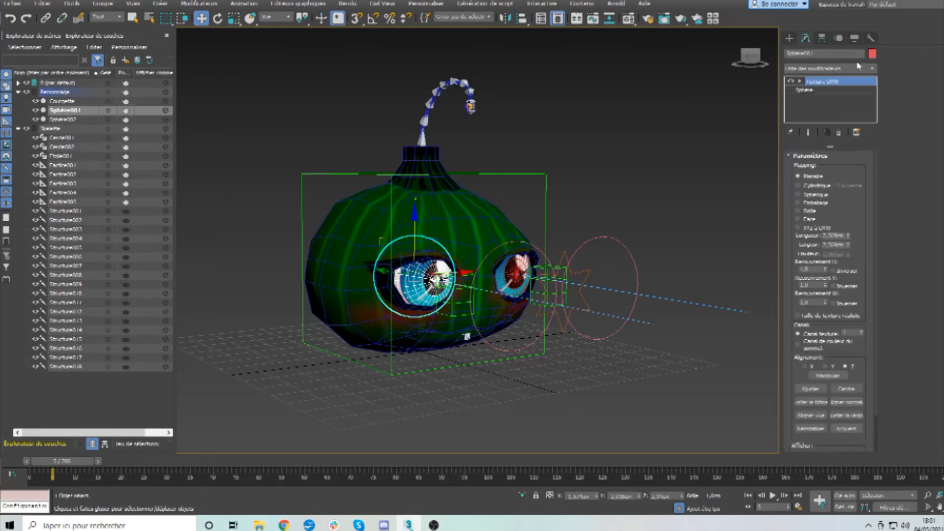
{"action": "type", "text": "Oe"}
{"action": "type", "text": "il_courgette_D"}
{"action": "key", "text": "Return"}
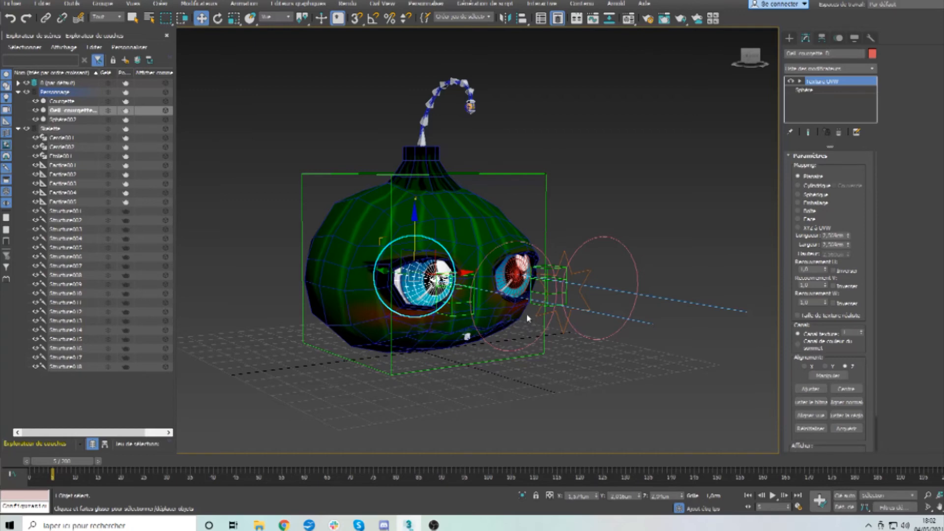
Select the character's left eye sphere and rename it Oeil_courgette_G
{"action": "left_click", "coordinate": [512, 283]}
{"action": "left_click", "coordinate": [823, 53]}
{"action": "type", "text": "Oei"}
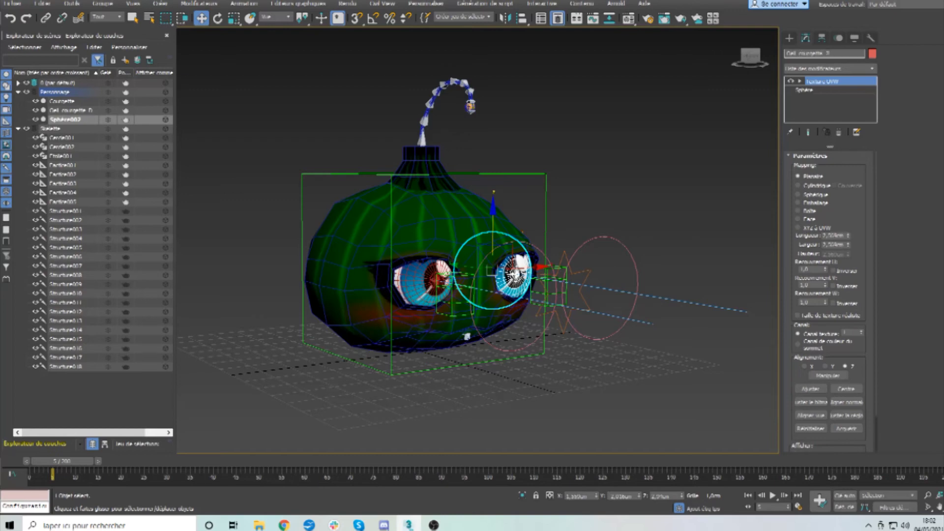
{"action": "key", "text": "Return"}
Try freezing and unfreezing the Personnage layer, and hide the Skelette layer
{"action": "left_click", "coordinate": [108, 92]}
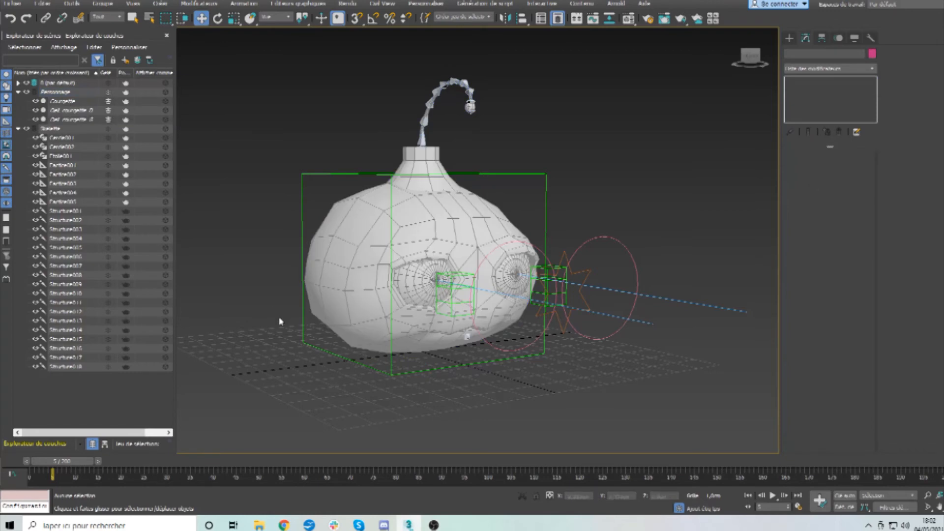
{"action": "left_click", "coordinate": [109, 93]}
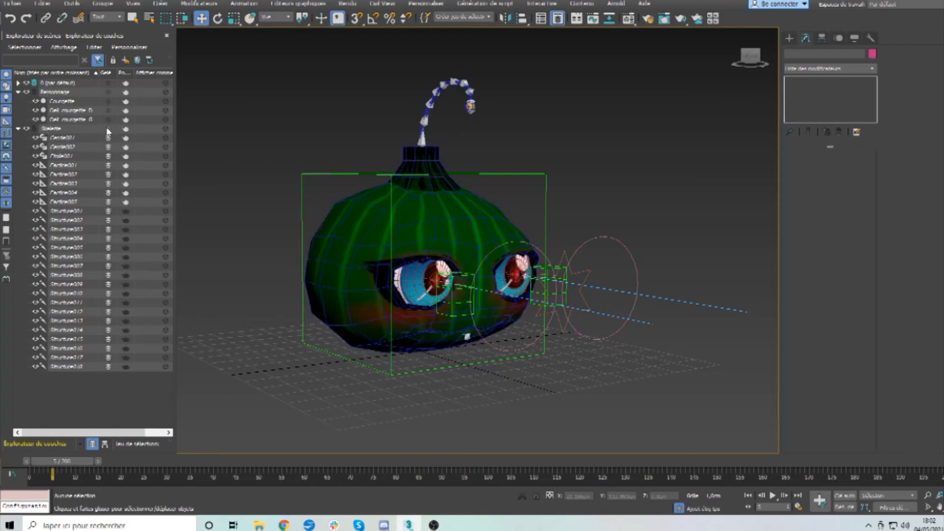
{"action": "left_click", "coordinate": [26, 129]}
Select the courgette mesh and close the layer explorer
{"action": "left_click", "coordinate": [484, 334]}
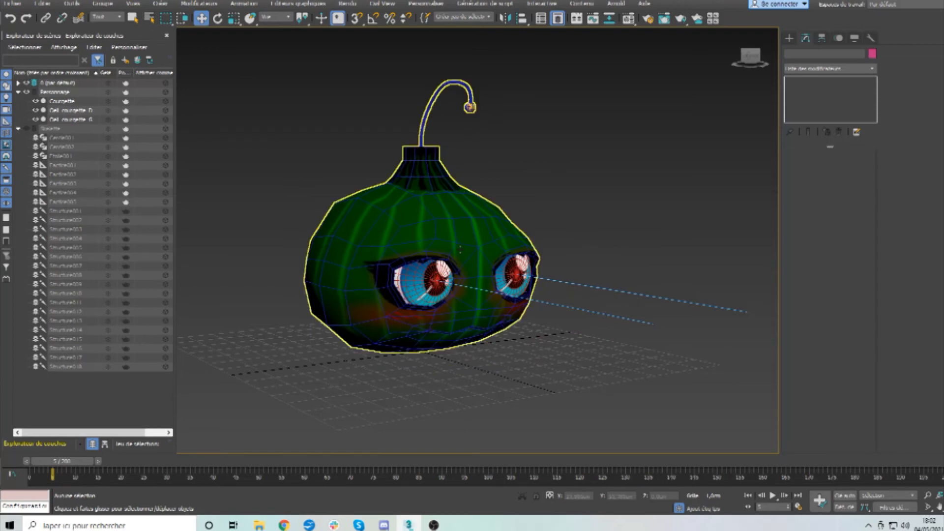
{"action": "key", "text": "alt+w"}
{"action": "key", "text": "alt+w"}
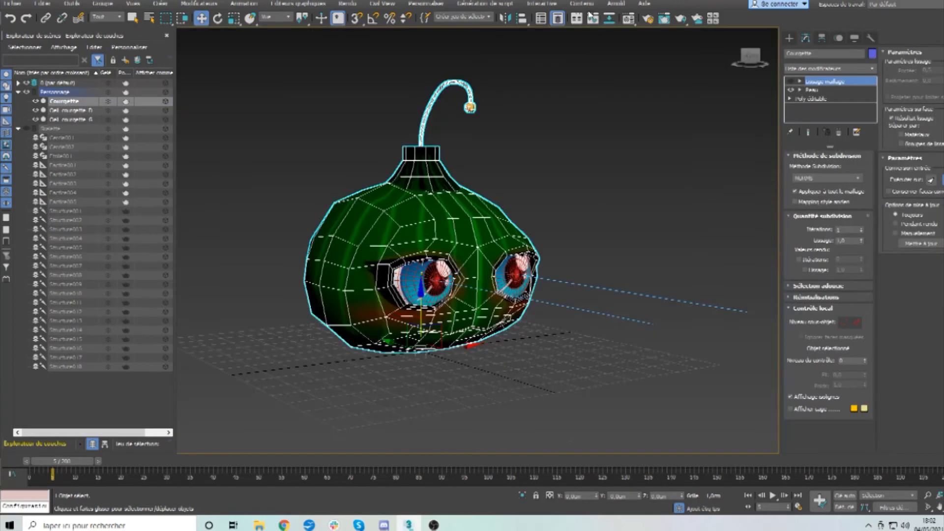
{"action": "left_click", "coordinate": [558, 18]}
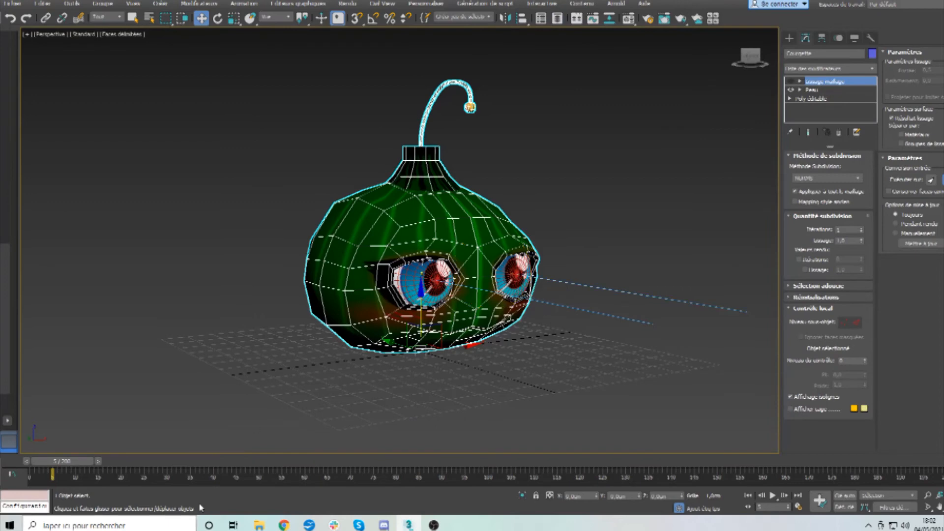
Start editing the envelopes of the courgette's Peau modifier with vertex selection enabled
{"action": "mouse_move", "coordinate": [432, 339]}
{"action": "middle_mouse_down", "text": "alt"}
{"action": "mouse_move", "coordinate": [454, 336]}
{"action": "mouse_move", "coordinate": [425, 331]}
{"action": "middle_mouse_up", "text": "alt"}
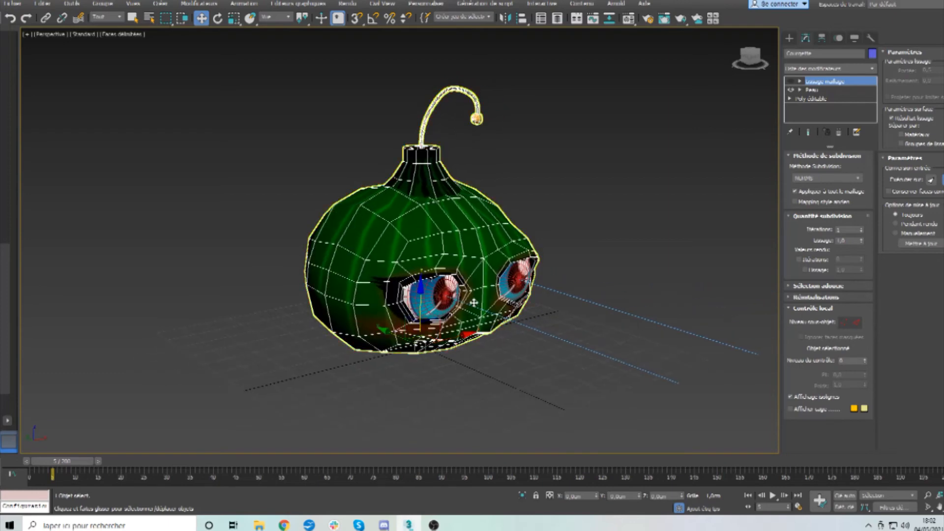
{"action": "scroll", "coordinate": [475, 299], "scroll_direction": "up", "scroll_amount": 3}
{"action": "left_click", "coordinate": [812, 90]}
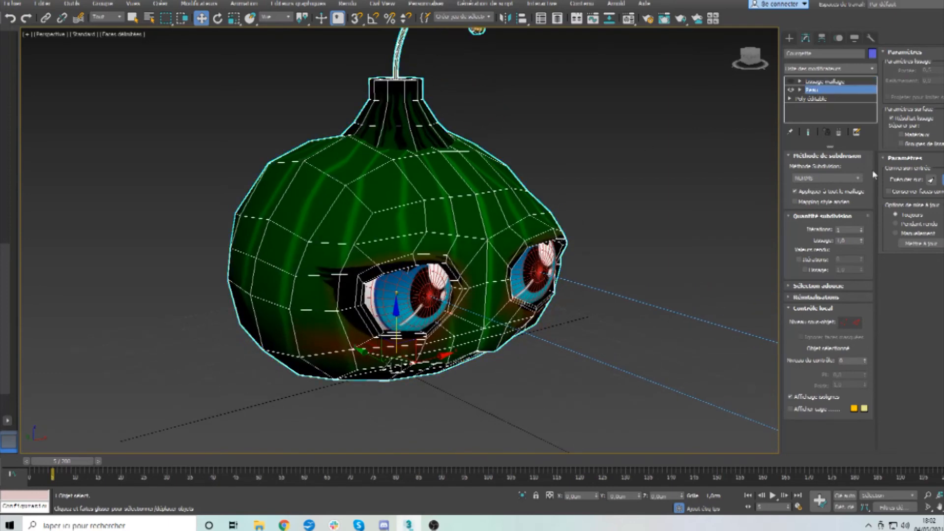
{"action": "left_click", "coordinate": [828, 168]}
{"action": "left_click", "coordinate": [810, 191]}
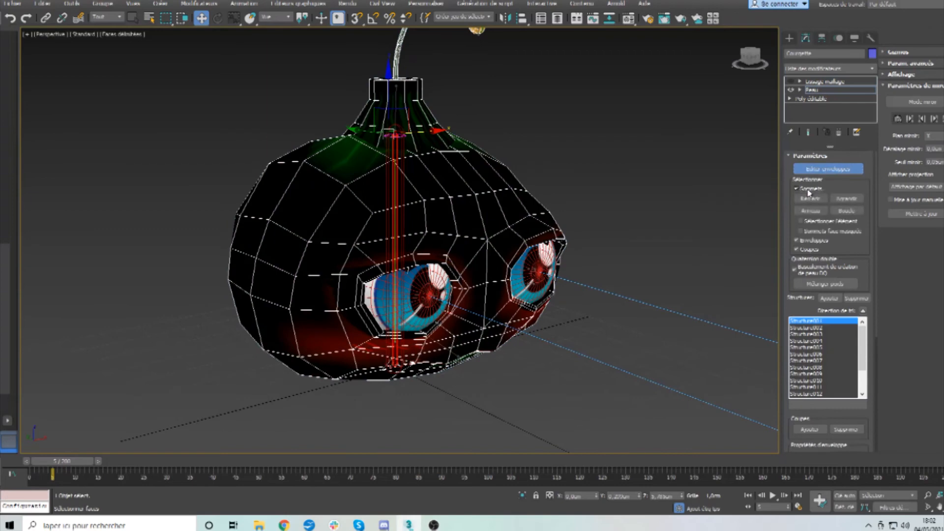
Set the Peau modifier's display options to show no envelopes
{"action": "left_click", "coordinate": [913, 75]}
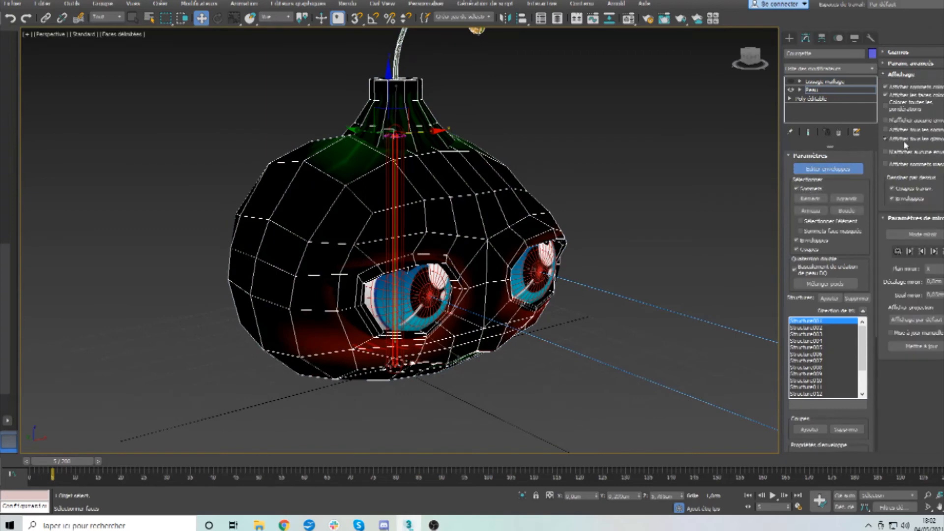
{"action": "left_click", "coordinate": [885, 152]}
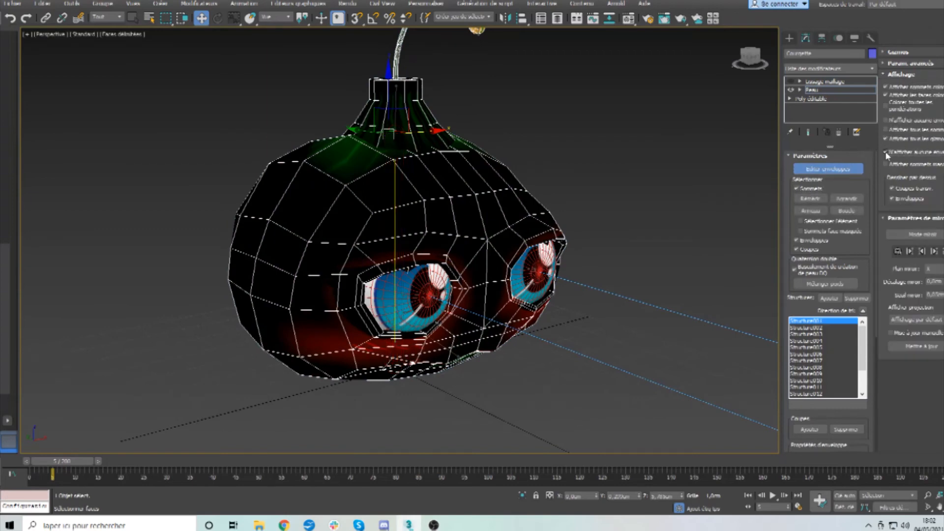
{"action": "left_click", "coordinate": [900, 78]}
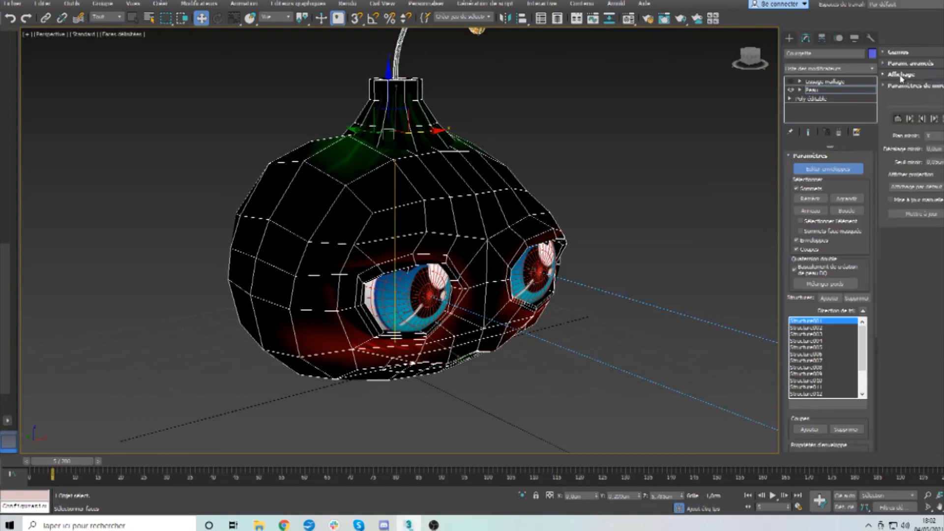
Select bone Structure013 at the character's right eye for vertex weighting
{"action": "middle_click_drag", "start_coordinate": [561, 260], "coordinate": [405, 384], "text": "alt"}
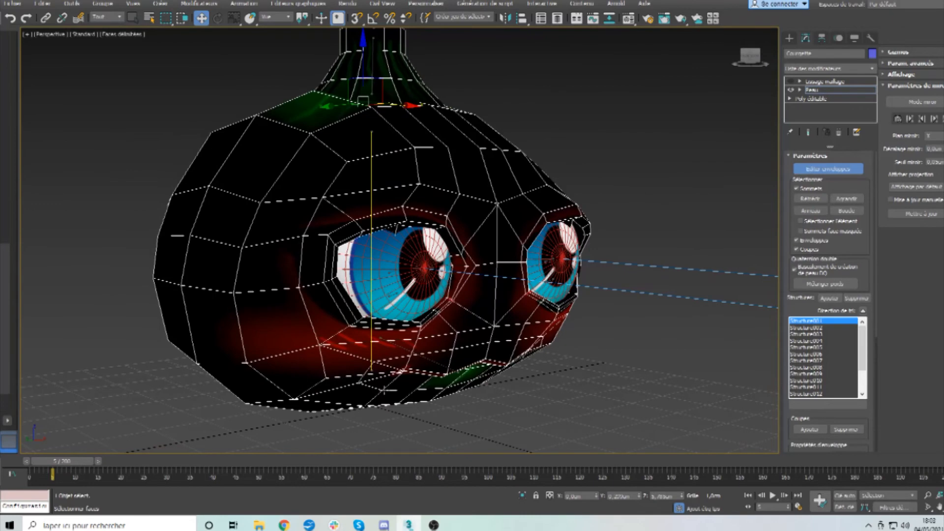
{"action": "middle_click_drag", "start_coordinate": [379, 300], "coordinate": [362, 427], "text": "alt"}
{"action": "mouse_move", "coordinate": [71, 462]}
{"action": "left_mouse_down"}
{"action": "mouse_move", "coordinate": [94, 463]}
{"action": "mouse_move", "coordinate": [50, 452]}
{"action": "mouse_move", "coordinate": [76, 450]}
{"action": "left_mouse_up"}
{"action": "key", "text": "w"}
{"action": "middle_click_drag", "start_coordinate": [377, 351], "coordinate": [384, 342], "text": "alt"}
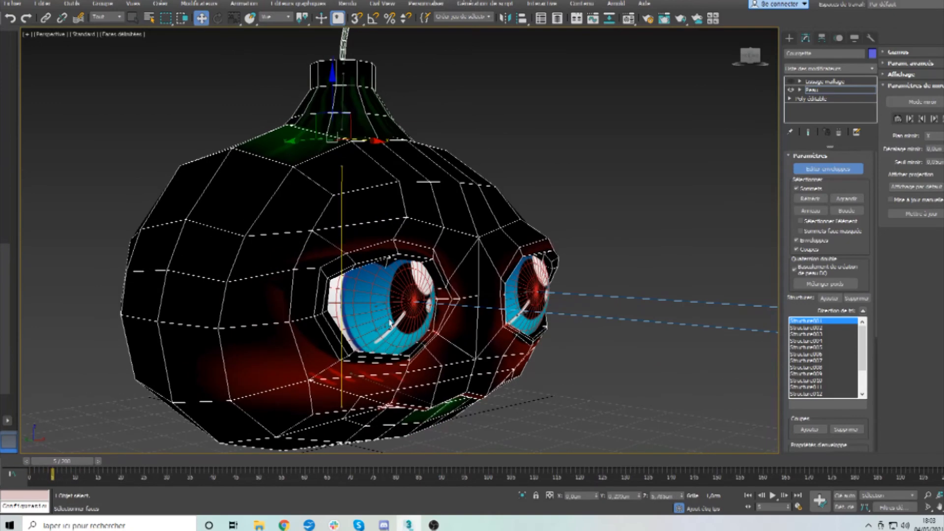
{"action": "scroll", "coordinate": [387, 330], "scroll_direction": "up", "scroll_amount": 2}
{"action": "left_click", "coordinate": [378, 333]}
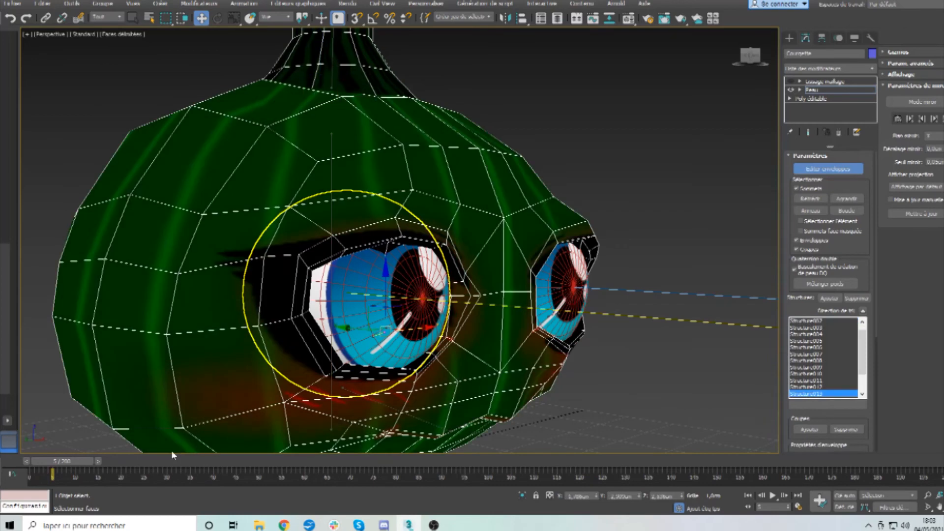
{"action": "key", "text": "q"}
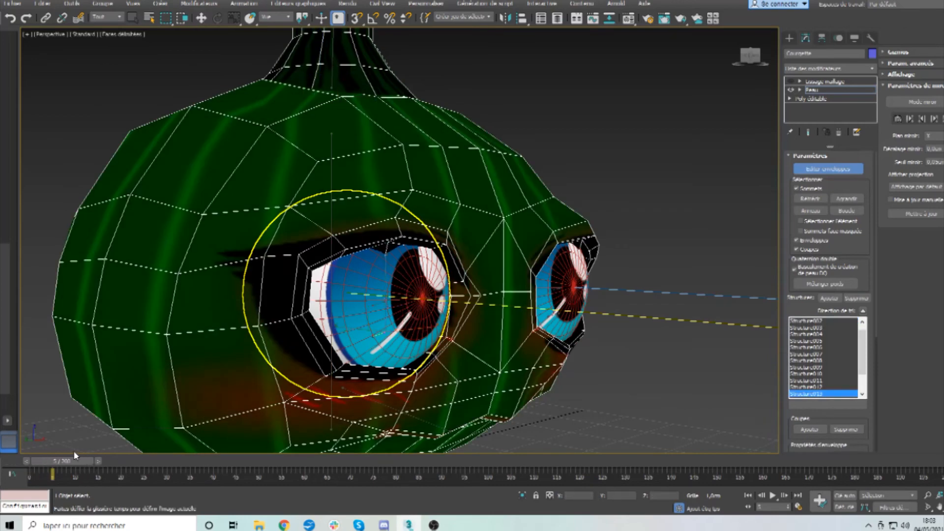
{"action": "key", "text": "w"}
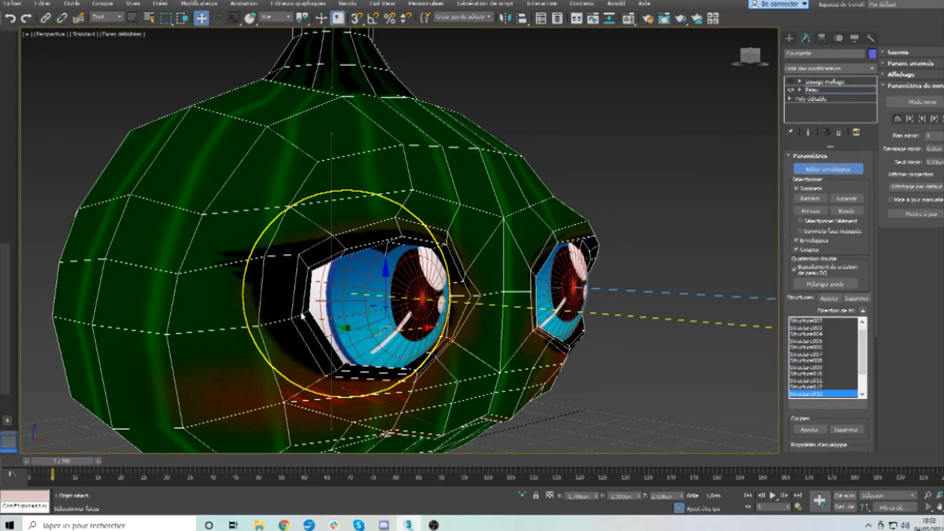
Switch to freeform region selection and select the upper eyelid vertices of the right eye
{"action": "middle_click_drag", "start_coordinate": [301, 317], "coordinate": [344, 314], "text": "alt"}
{"action": "scroll", "coordinate": [376, 293], "scroll_direction": "up", "scroll_amount": 4}
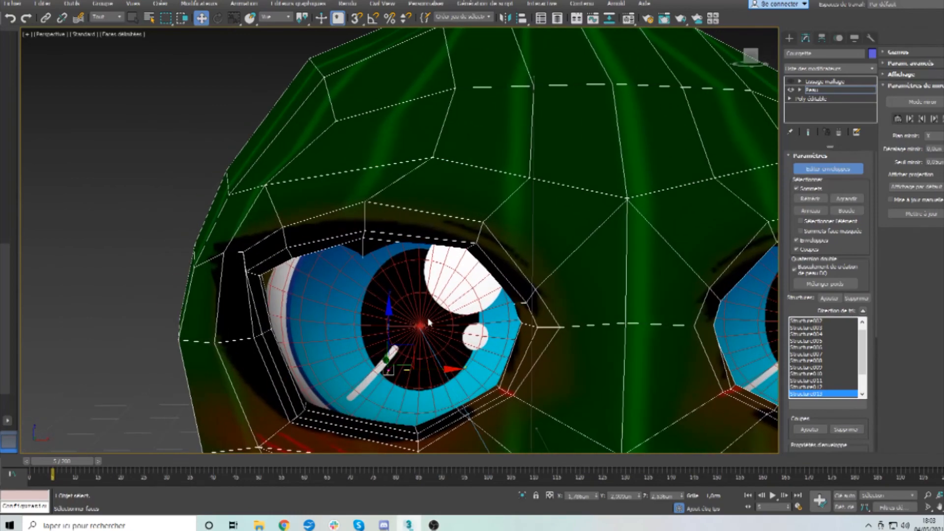
{"action": "left_click_drag", "start_coordinate": [166, 18], "coordinate": [165, 82]}
{"action": "mouse_move", "coordinate": [401, 187]}
{"action": "left_mouse_down"}
{"action": "mouse_move", "coordinate": [255, 225]}
{"action": "mouse_move", "coordinate": [238, 272]}
{"action": "left_mouse_up"}
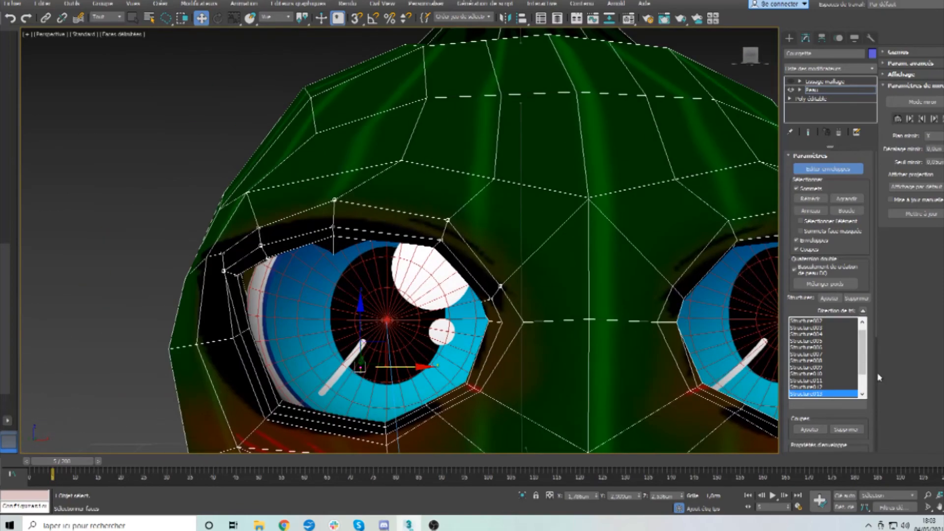
Adjust the absolute effect of Structure013 on the selected upper eyelid vertices of the right eye
{"action": "scroll", "coordinate": [858, 384], "scroll_direction": "down", "scroll_amount": 5}
{"action": "left_click_drag", "start_coordinate": [861, 360], "coordinate": [858, 355]}
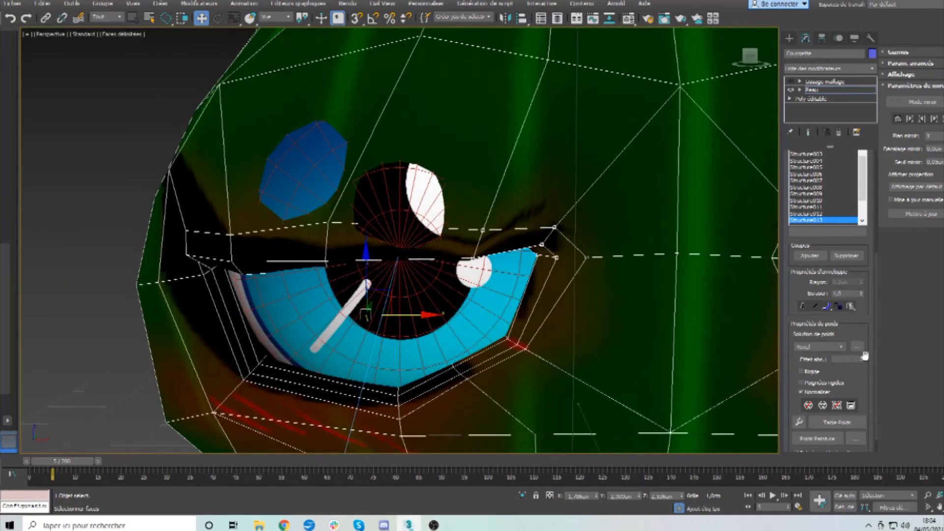
{"action": "mouse_move", "coordinate": [865, 355]}
{"action": "left_mouse_down"}
{"action": "mouse_move", "coordinate": [860, 362]}
{"action": "mouse_move", "coordinate": [860, 352]}
{"action": "left_mouse_up"}
Adjust the absolute effect of Structure015 on the lower eyelid vertices of the right eye
{"action": "scroll", "coordinate": [590, 240], "scroll_direction": "down", "scroll_amount": 3}
{"action": "middle_click_drag", "start_coordinate": [457, 236], "coordinate": [586, 214], "text": "alt"}
{"action": "left_click", "coordinate": [557, 18]}
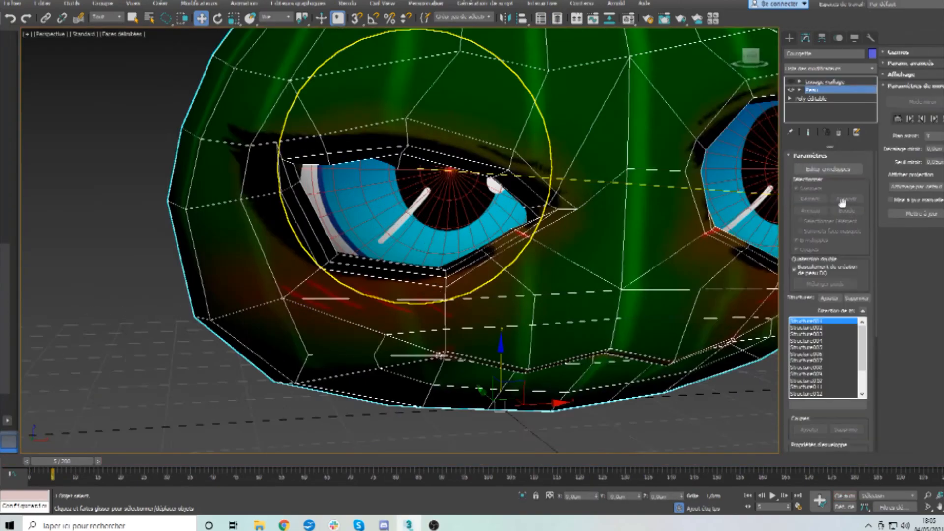
{"action": "middle_click_drag", "start_coordinate": [492, 275], "coordinate": [520, 294], "text": "alt"}
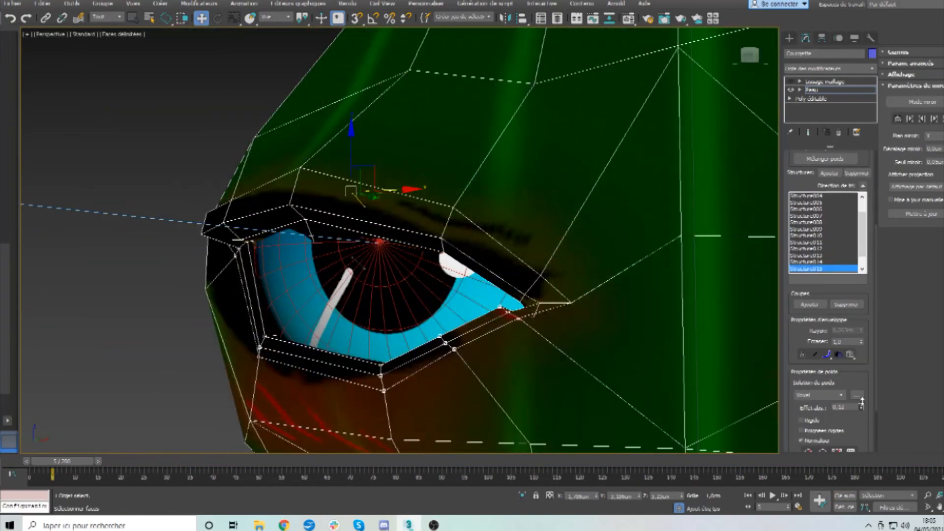
{"action": "left_click_drag", "start_coordinate": [861, 408], "coordinate": [861, 407]}
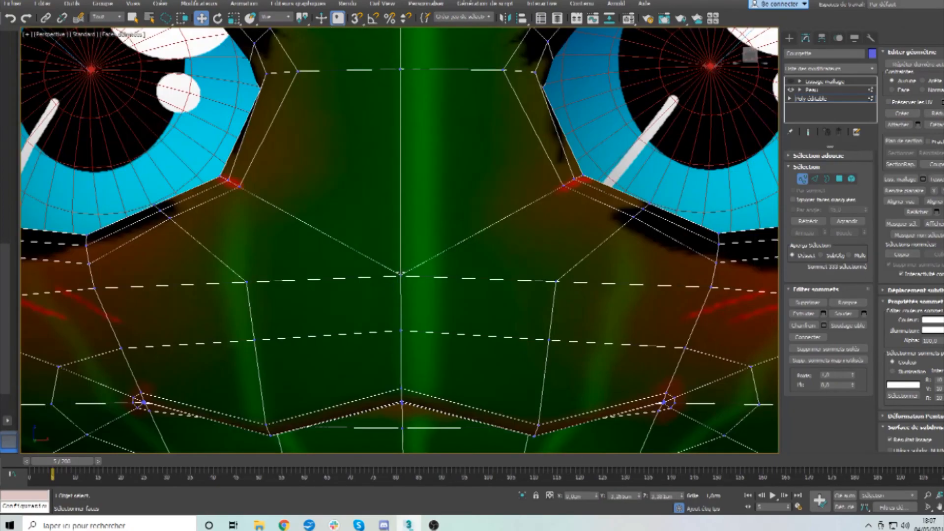
Cut into the editable poly between the eyes and adjust the weight of the right eyelid's inner corner vertices
{"action": "key", "text": "alt+c"}
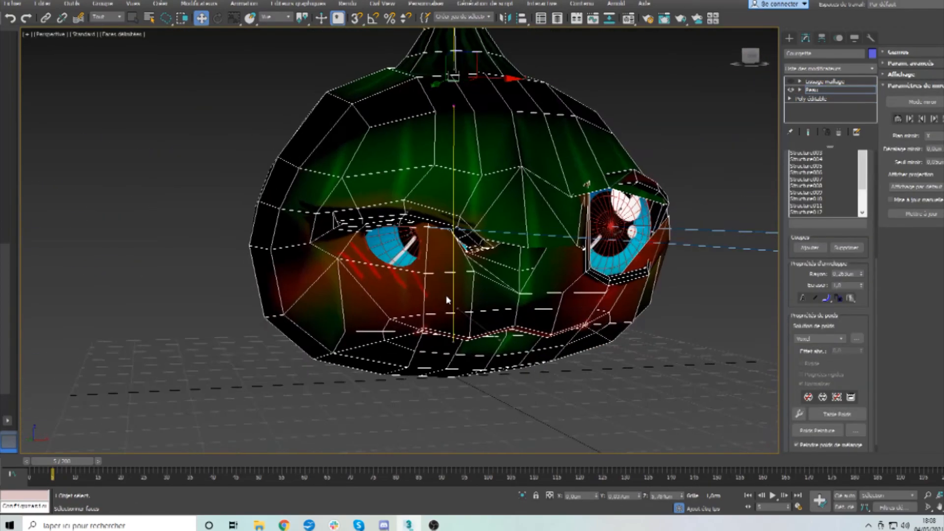
{"action": "scroll", "coordinate": [444, 299], "scroll_direction": "up", "scroll_amount": 10}
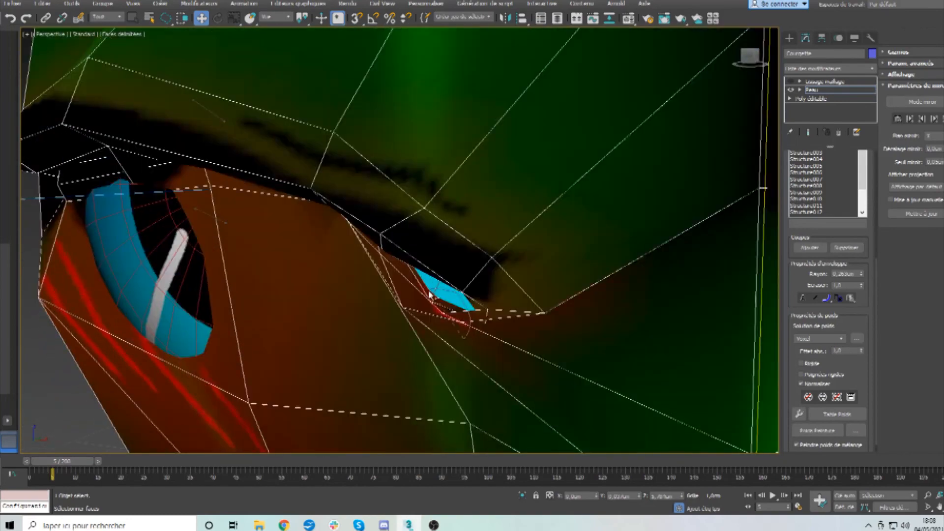
{"action": "left_click", "coordinate": [861, 350]}
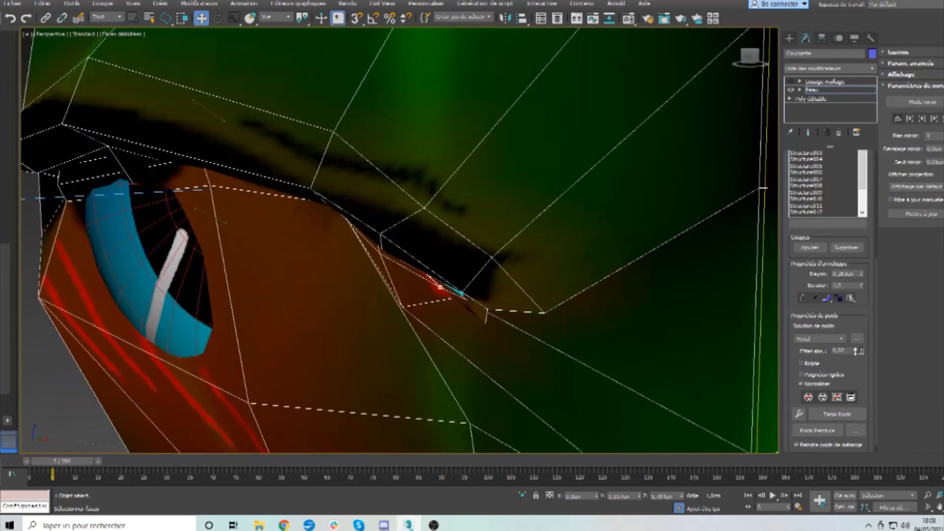
{"action": "left_click", "coordinate": [806, 212]}
{"action": "key", "text": "alt+x"}
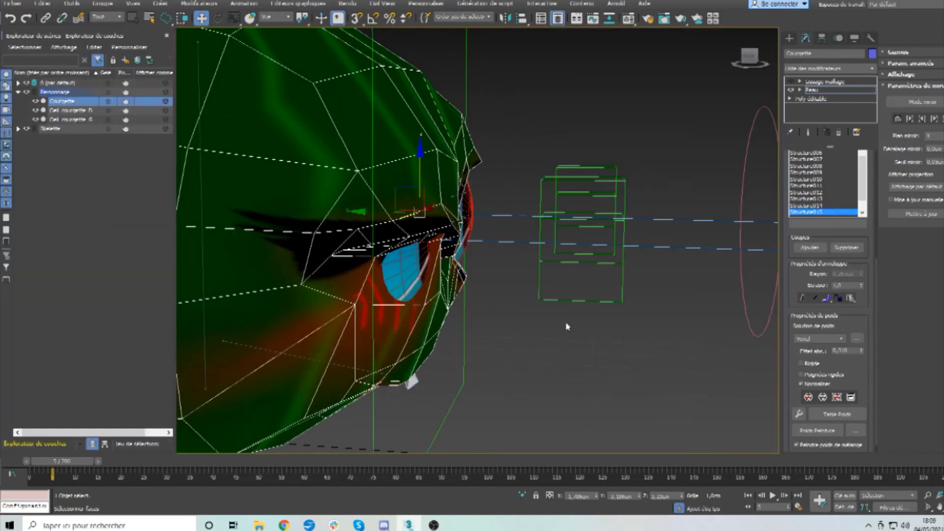
Reopen the Peau modifier's envelope editing and mirror the right eyelid weights onto the left side with mirror mode
{"action": "left_click", "coordinate": [814, 84]}
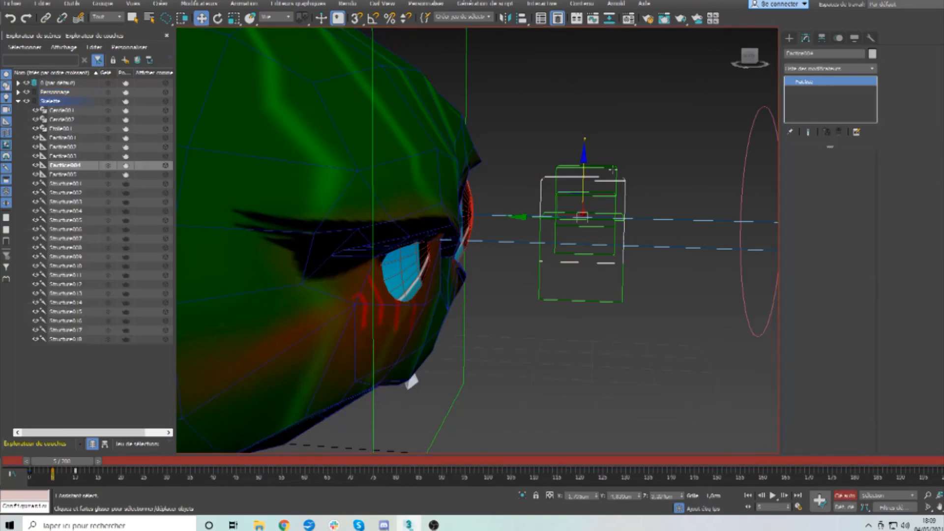
{"action": "left_click", "coordinate": [811, 91]}
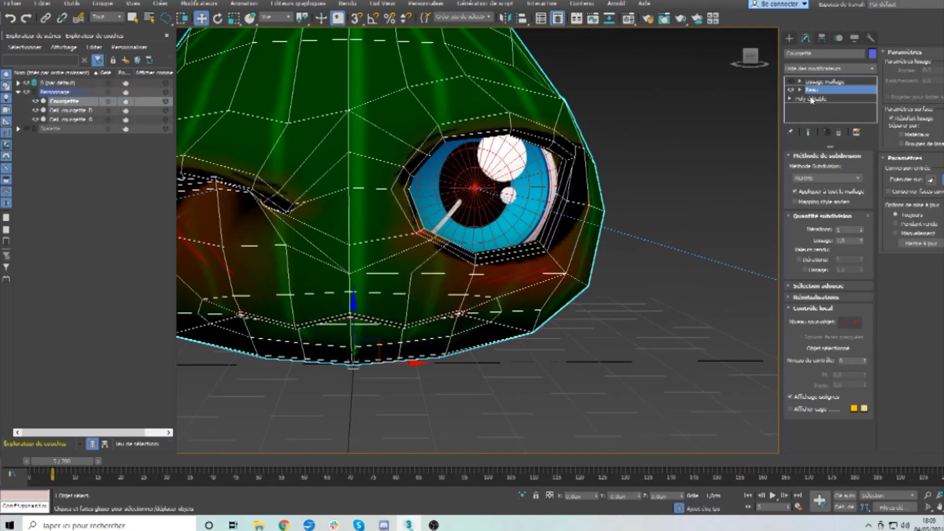
{"action": "left_click", "coordinate": [912, 86]}
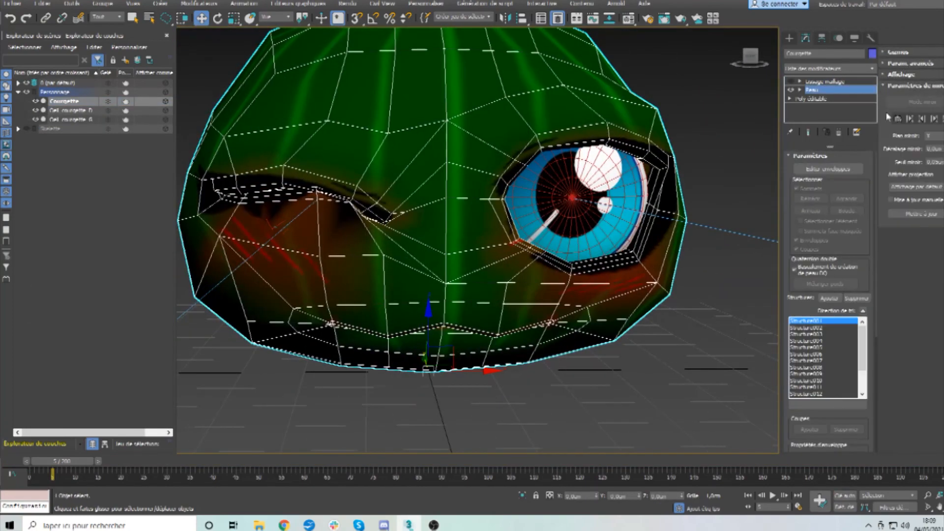
{"action": "left_click", "coordinate": [828, 169]}
{"action": "left_click", "coordinate": [921, 102]}
{"action": "left_click", "coordinate": [922, 118]}
{"action": "left_click", "coordinate": [921, 103]}
Select the bone at the left eyelid to check its mirrored vertex weights
{"action": "scroll", "coordinate": [565, 196], "scroll_direction": "up", "scroll_amount": 3}
{"action": "left_click", "coordinate": [571, 181]}
{"action": "middle_click_drag", "start_coordinate": [474, 217], "coordinate": [481, 266]}
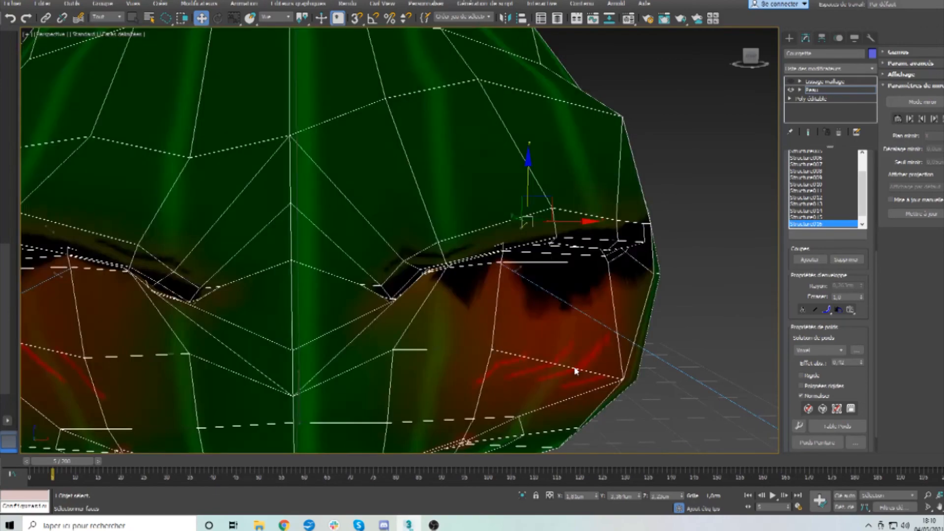
{"action": "scroll", "coordinate": [576, 371], "scroll_direction": "down", "scroll_amount": 4}
{"action": "middle_click_drag", "start_coordinate": [575, 371], "coordinate": [594, 384], "text": "alt"}
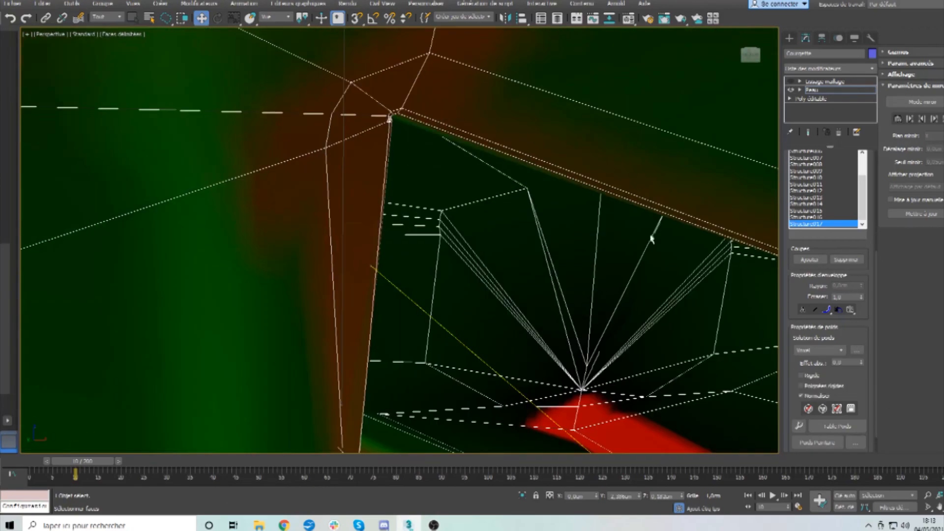
Check the Structure017 weights around the open mouth and save the scene
{"action": "scroll", "coordinate": [860, 209], "scroll_direction": "up", "scroll_amount": 5}
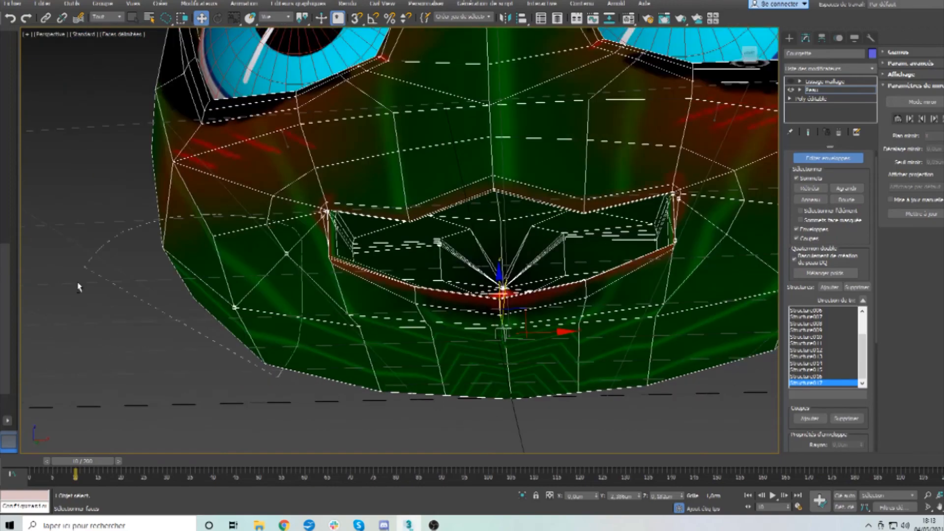
{"action": "scroll", "coordinate": [861, 407], "scroll_direction": "down", "scroll_amount": 4}
{"action": "scroll", "coordinate": [581, 242], "scroll_direction": "up", "scroll_amount": 3}
{"action": "middle_click_drag", "start_coordinate": [581, 243], "coordinate": [737, 281]}
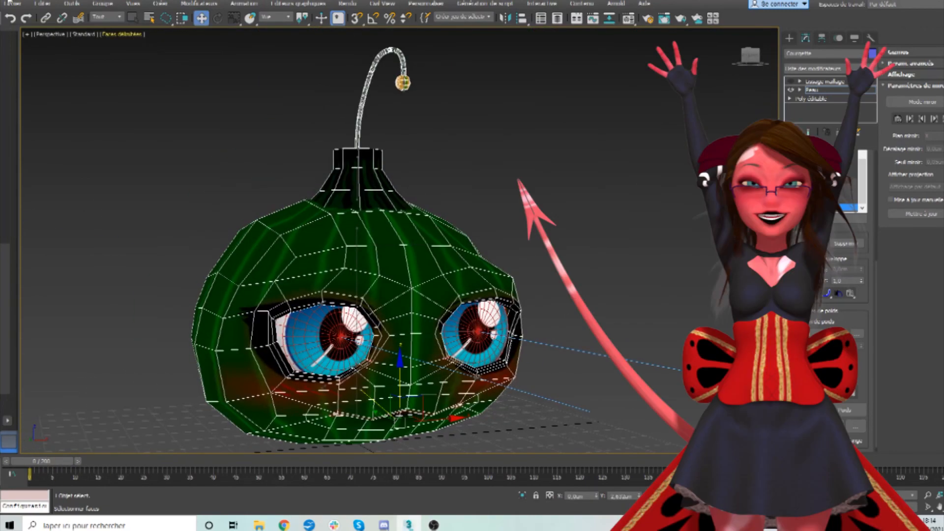
{"action": "left_click", "coordinate": [12, 4]}
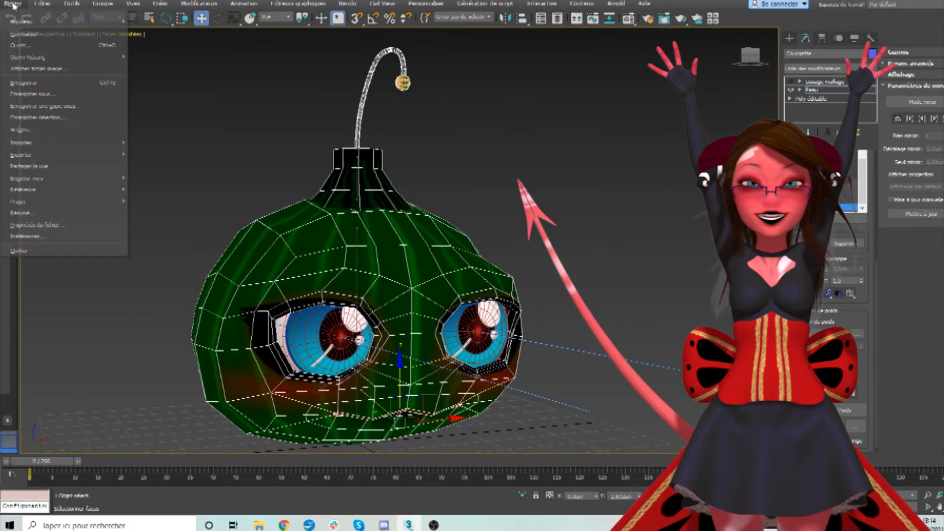
{"action": "left_click", "coordinate": [28, 82]}
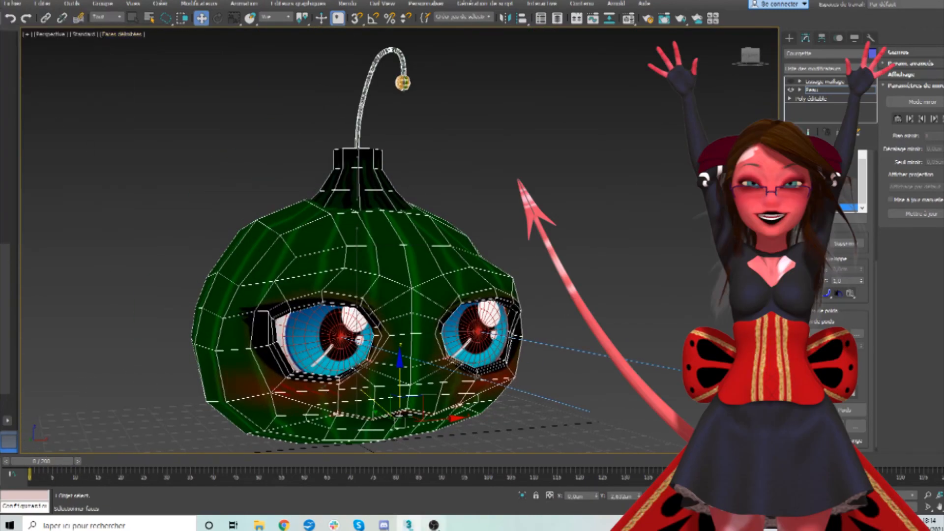